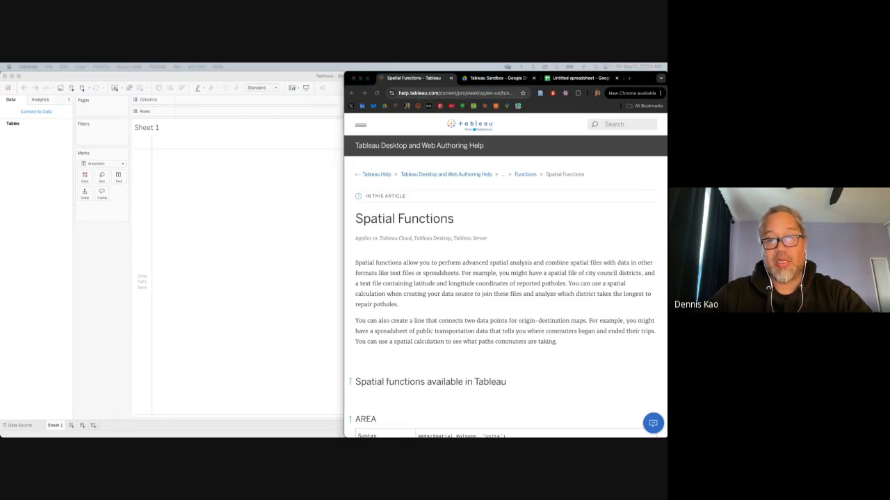
Step: Examine the Tableau Help reference on spatial functions, from AREA and BUFFER through DIFFERENCE, INTERSECTS, MAKELINE and MAKEPOINT
{"action": "key", "text": "super+Return"}
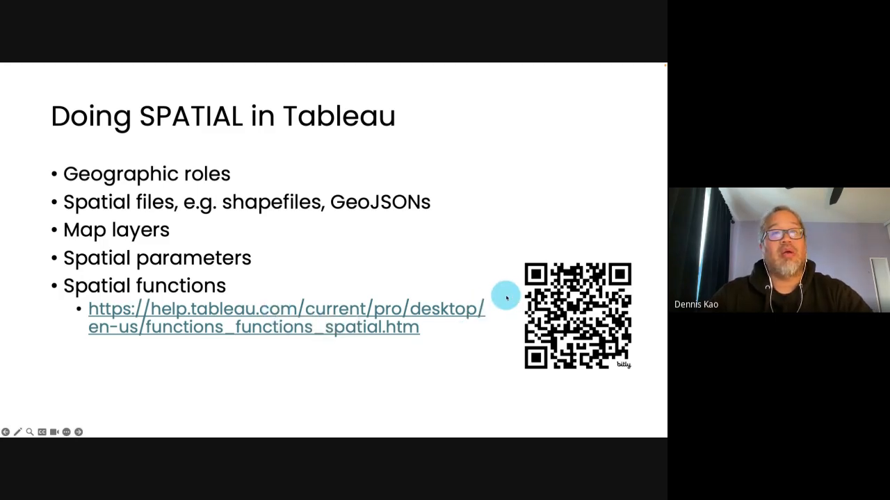
{"action": "key", "text": "super+Tab"}
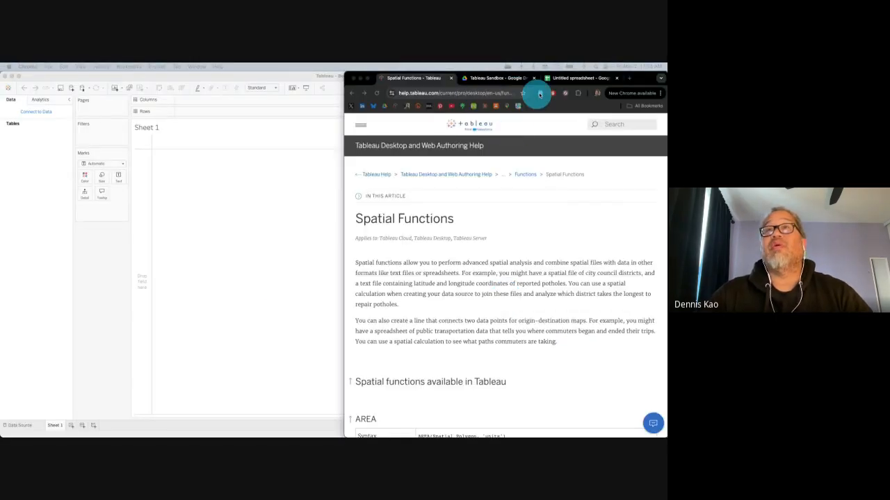
{"action": "left_click", "coordinate": [439, 82]}
{"action": "scroll", "coordinate": [407, 283], "scroll_direction": "down", "scroll_amount": 3}
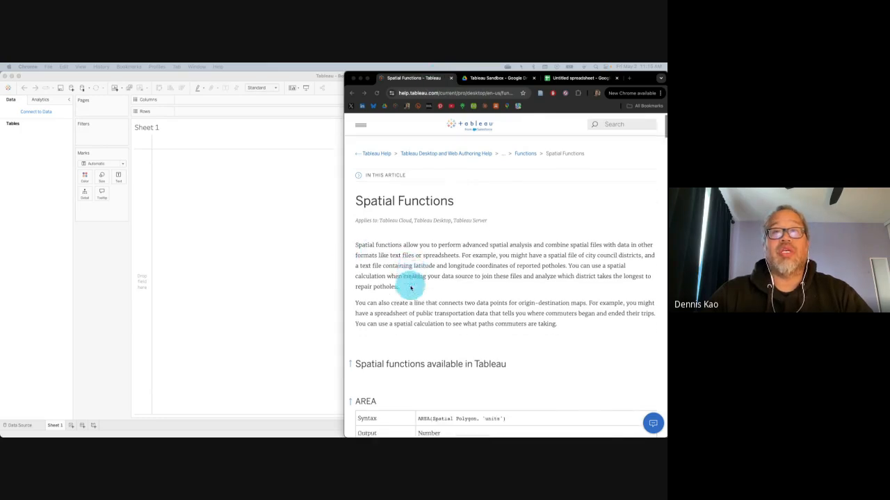
{"action": "scroll", "coordinate": [410, 288], "scroll_direction": "down", "scroll_amount": 6}
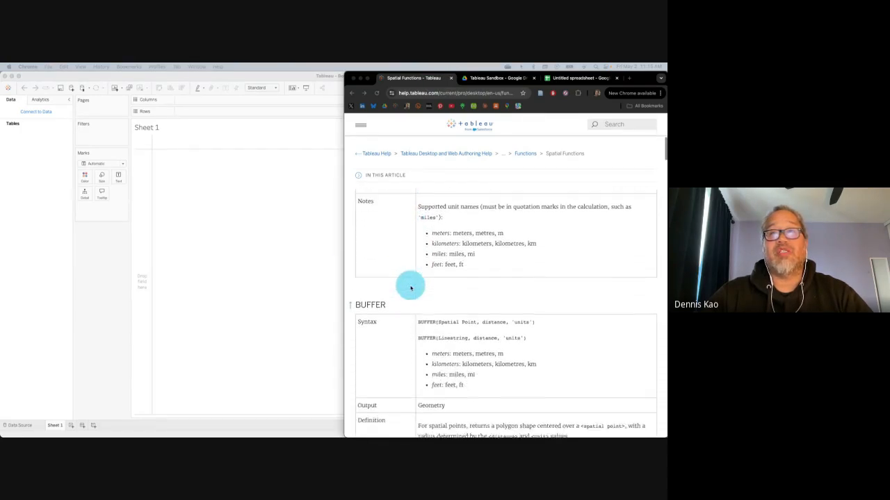
{"action": "scroll", "coordinate": [410, 288], "scroll_direction": "down", "scroll_amount": 6}
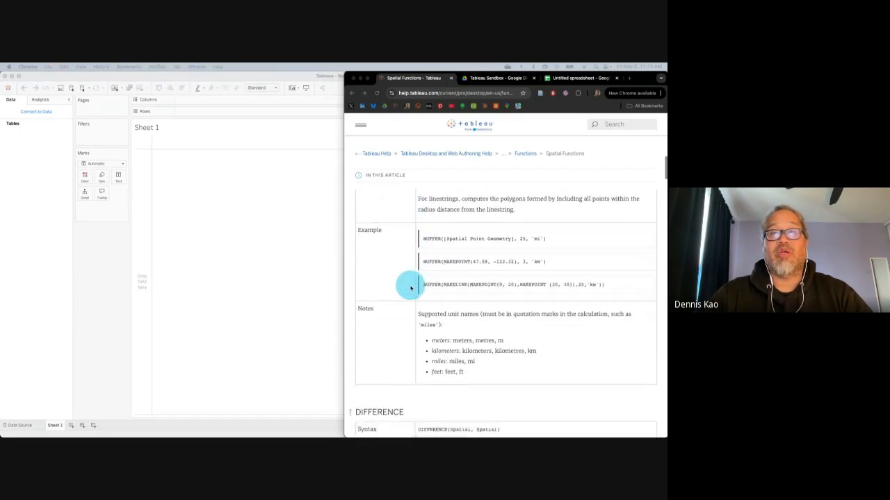
{"action": "scroll", "coordinate": [410, 288], "scroll_direction": "down", "scroll_amount": 9}
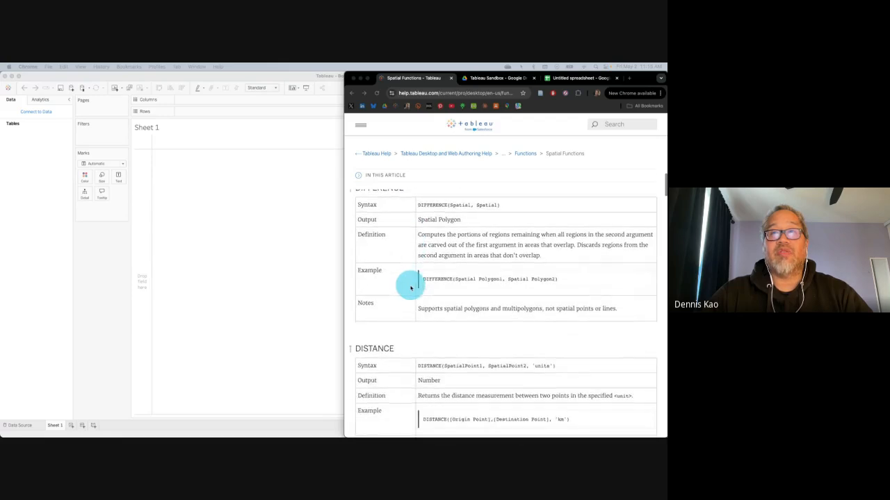
{"action": "scroll", "coordinate": [410, 288], "scroll_direction": "down", "scroll_amount": 7}
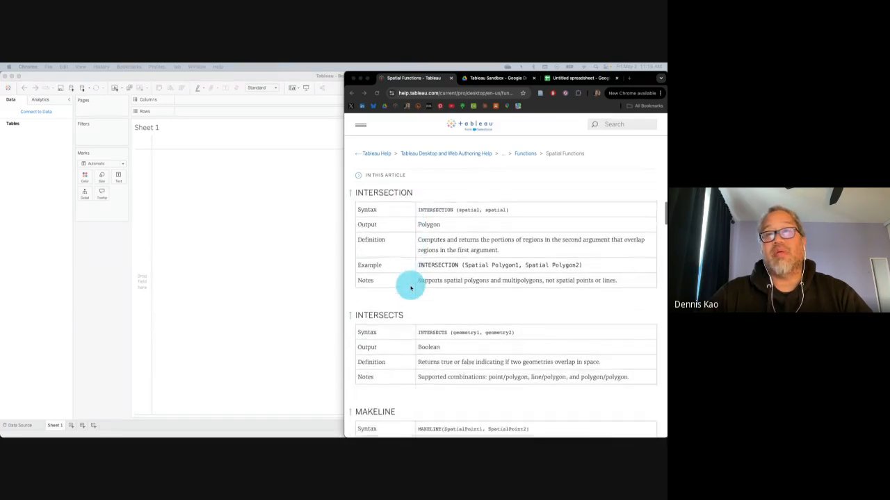
{"action": "scroll", "coordinate": [408, 286], "scroll_direction": "up", "scroll_amount": 1}
{"action": "scroll", "coordinate": [407, 286], "scroll_direction": "down", "scroll_amount": 2}
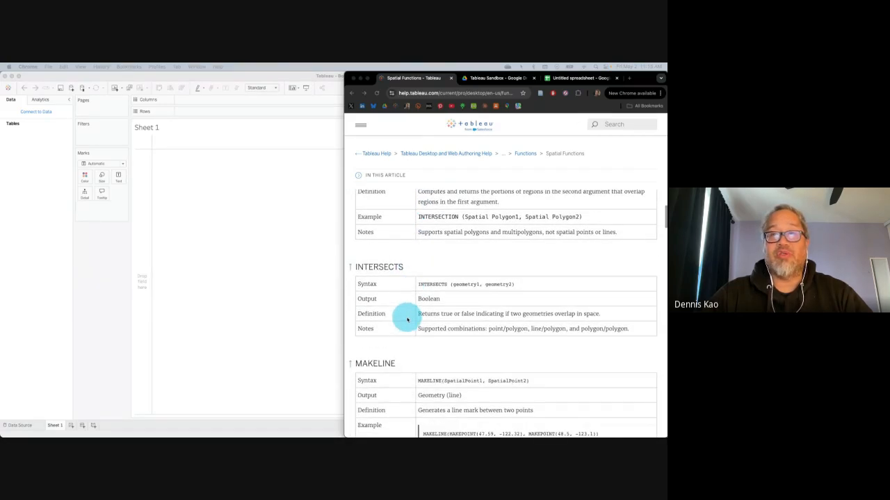
{"action": "scroll", "coordinate": [407, 317], "scroll_direction": "down", "scroll_amount": 2}
{"action": "scroll", "coordinate": [407, 320], "scroll_direction": "down", "scroll_amount": 4}
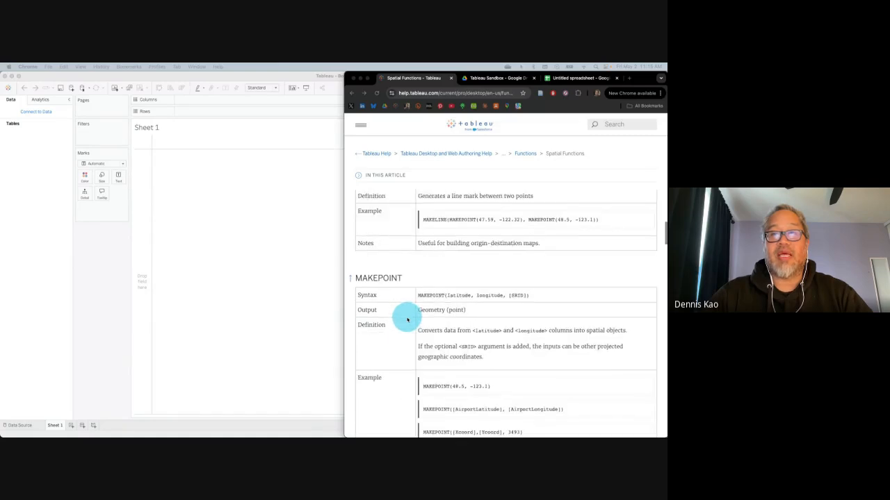
{"action": "scroll", "coordinate": [407, 319], "scroll_direction": "up", "scroll_amount": 20}
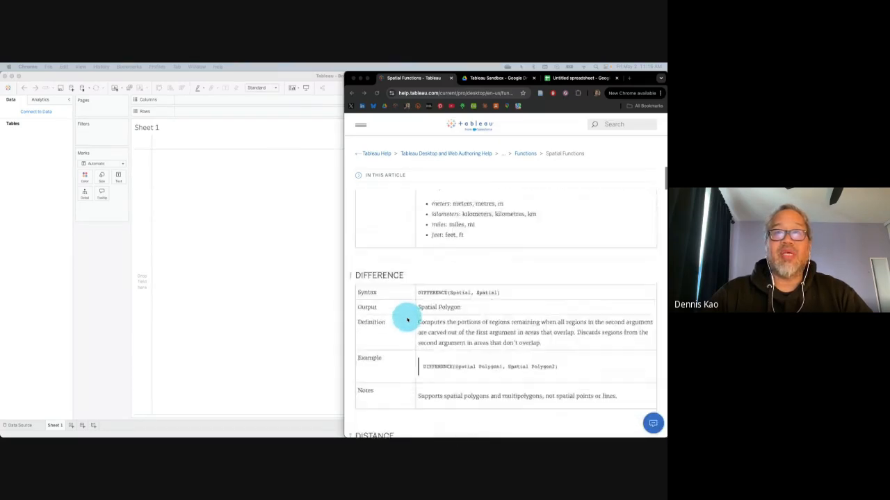
{"action": "scroll", "coordinate": [408, 319], "scroll_direction": "up", "scroll_amount": 10}
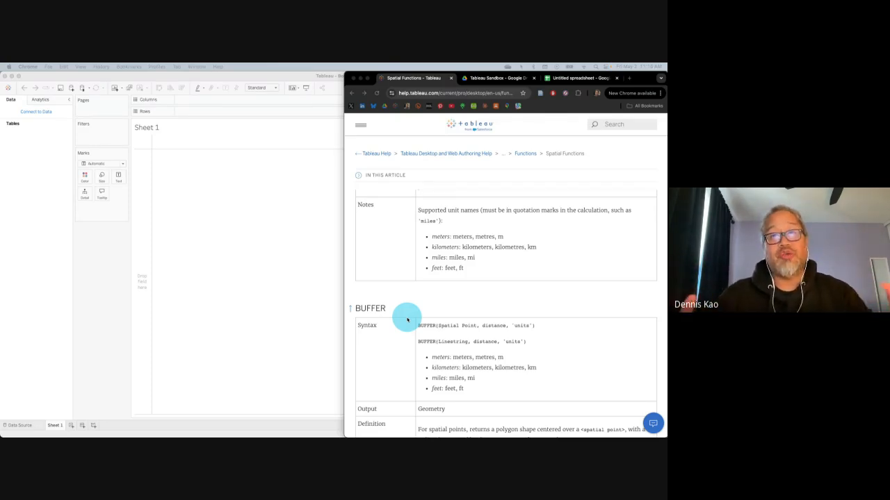
{"action": "scroll", "coordinate": [407, 320], "scroll_direction": "down", "scroll_amount": 3}
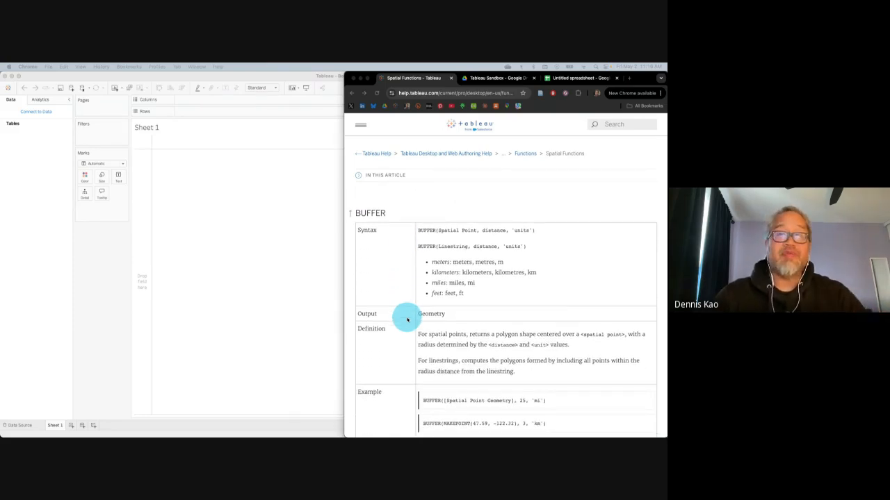
{"action": "scroll", "coordinate": [407, 320], "scroll_direction": "down", "scroll_amount": 7}
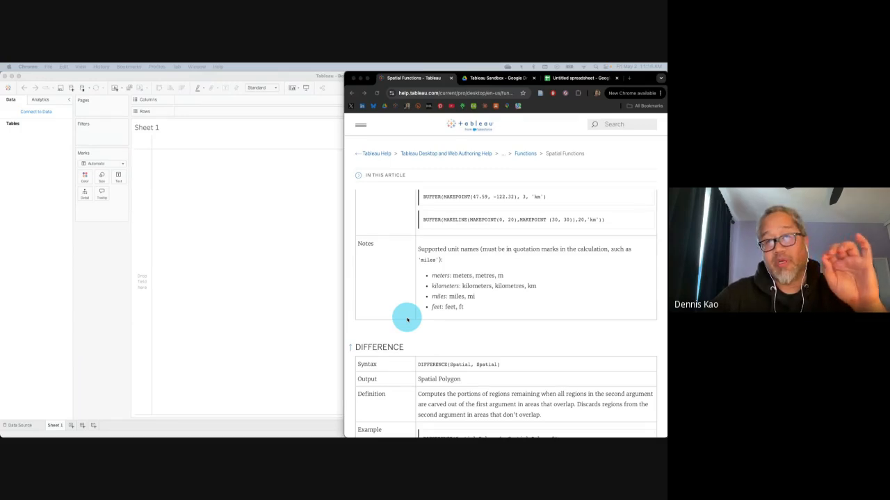
{"action": "scroll", "coordinate": [407, 320], "scroll_direction": "down", "scroll_amount": 2}
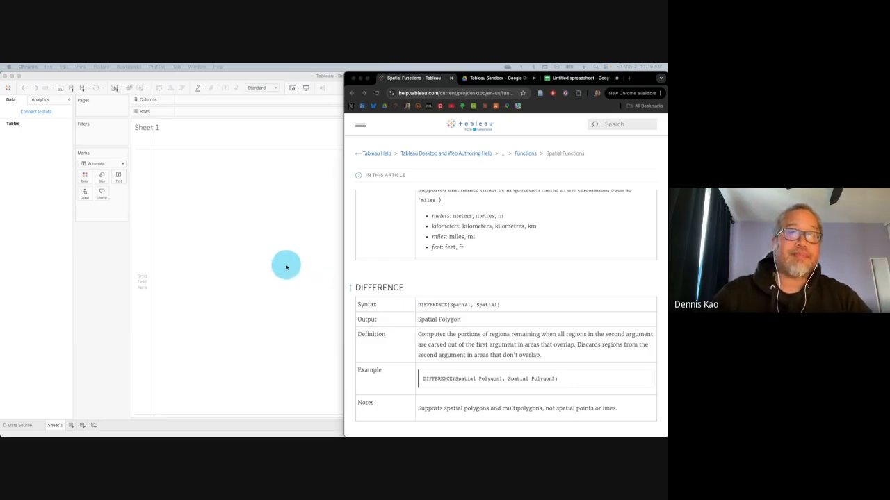
Step: Inspect the shapefile components in the Ottawa Schools and Ottawa Wards folders of the Tableau Sandbox folder in Google Drive
{"action": "left_click", "coordinate": [431, 79]}
{"action": "left_click", "coordinate": [478, 77]}
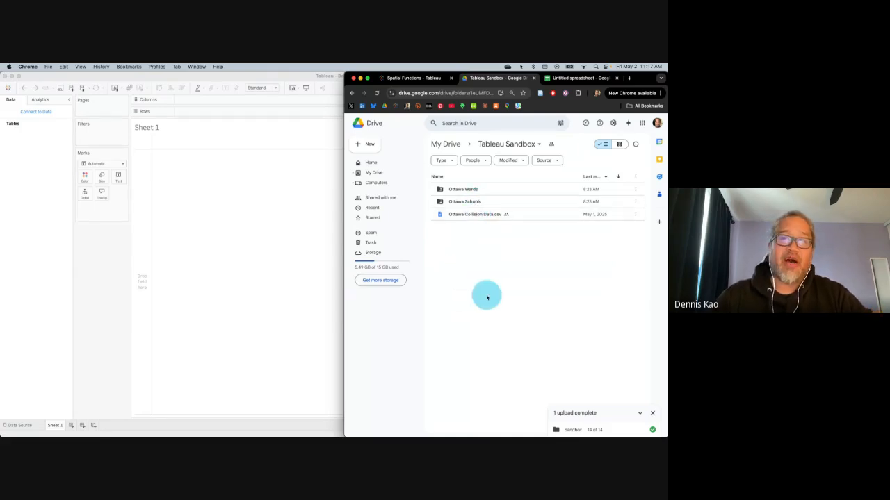
{"action": "double_click", "coordinate": [472, 202]}
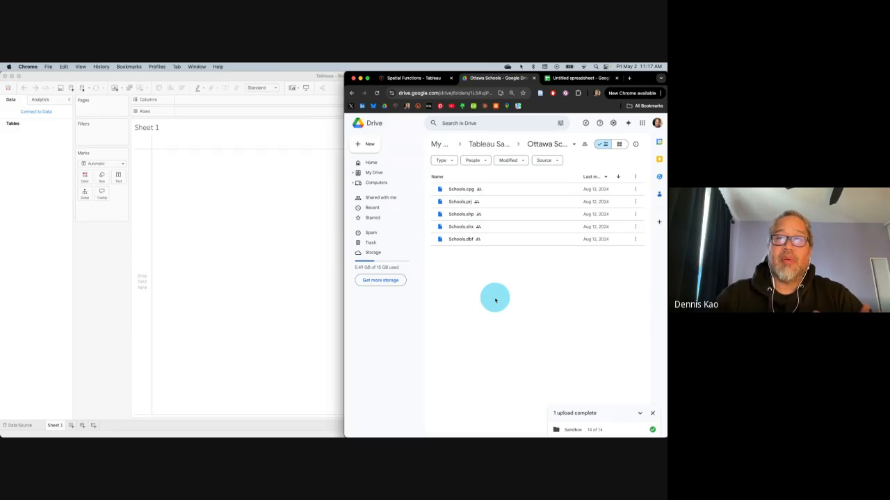
{"action": "left_click", "coordinate": [351, 92]}
{"action": "double_click", "coordinate": [461, 189]}
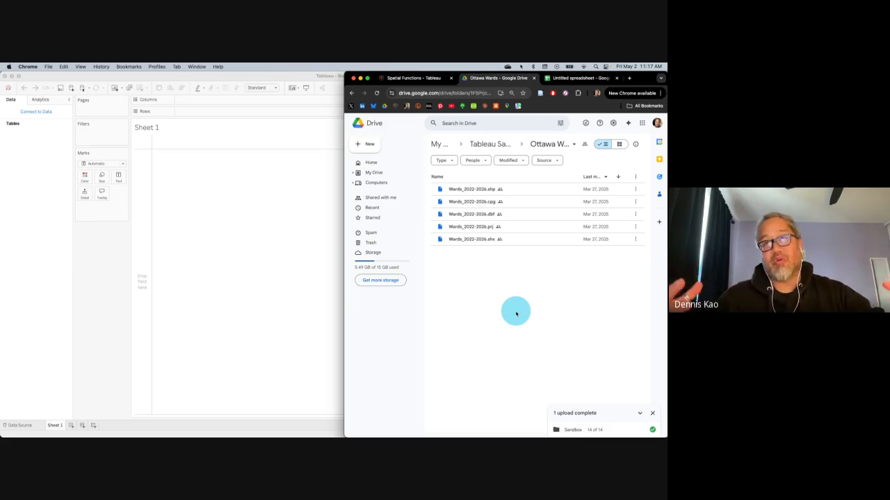
{"action": "left_click", "coordinate": [352, 93]}
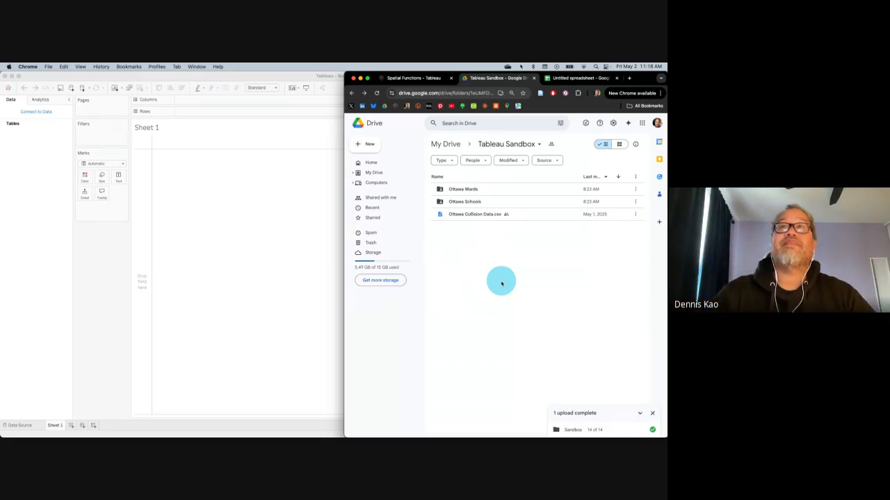
Step: Copy the Province and Population table in A1:B14 of the Google Sheet and paste it into Tableau as a data source
{"action": "left_click", "coordinate": [577, 78]}
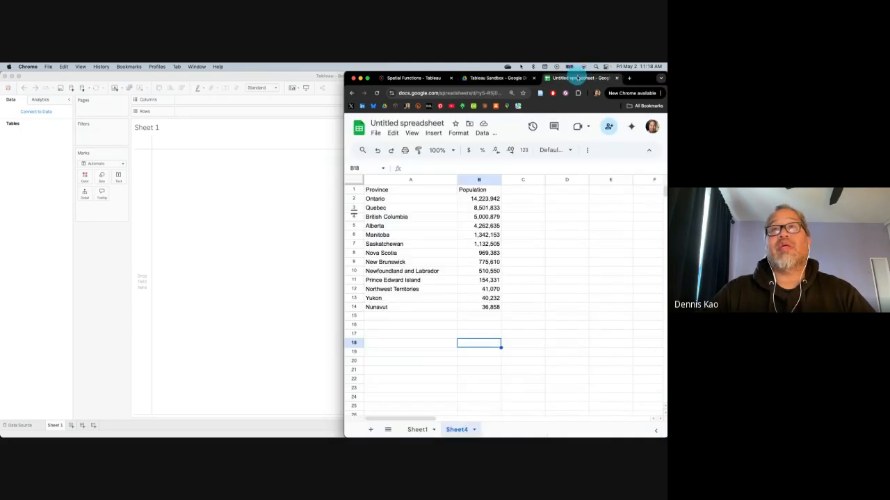
{"action": "left_click_drag", "start_coordinate": [427, 192], "coordinate": [479, 316]}
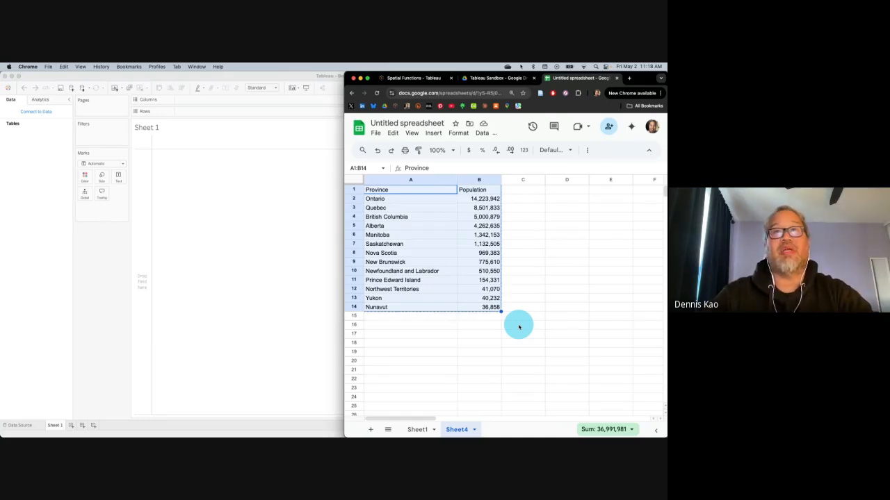
{"action": "left_click", "coordinate": [234, 239]}
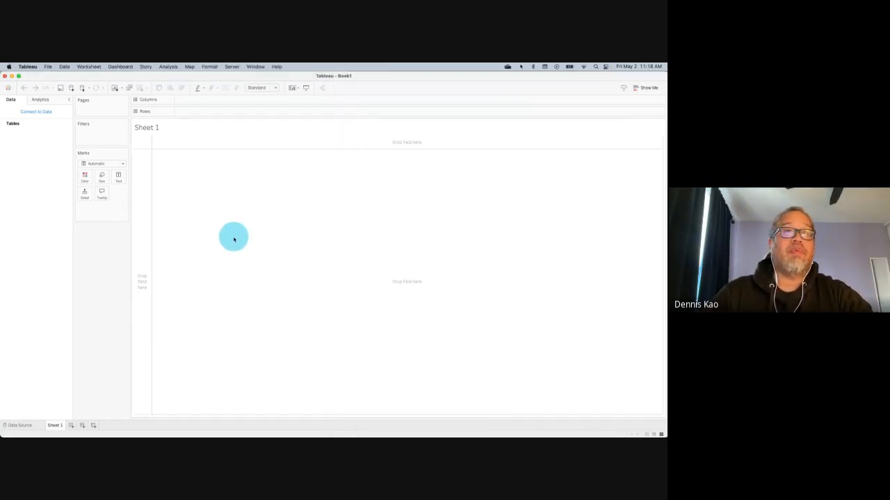
{"action": "right_click", "coordinate": [234, 239]}
{"action": "left_click", "coordinate": [252, 256]}
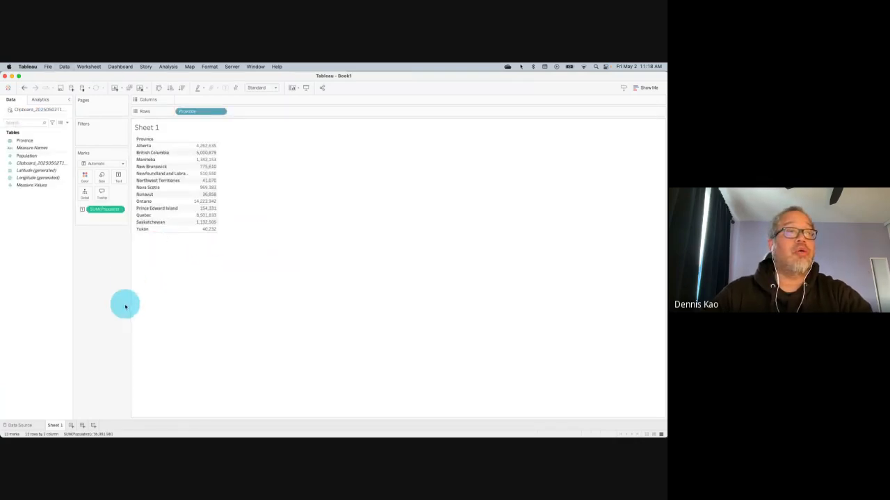
Step: Add a new worksheet and assign the State/Province geographic role to the Province field
{"action": "left_click", "coordinate": [70, 425]}
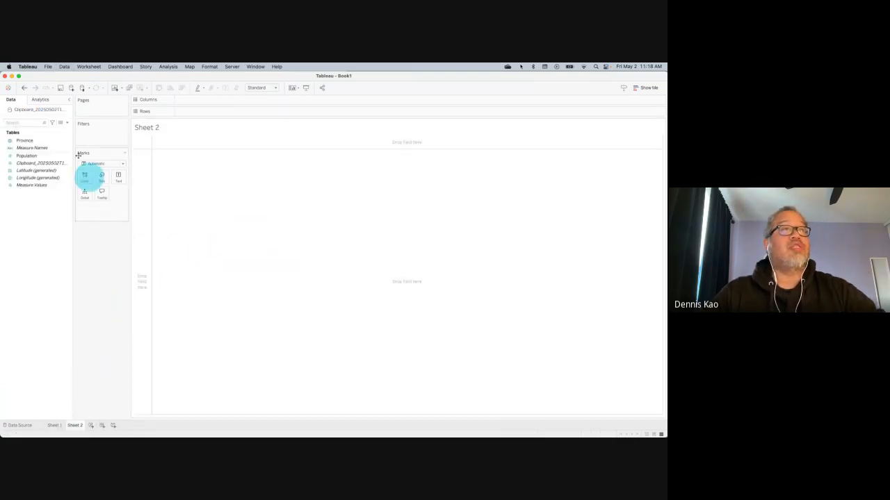
{"action": "mouse_move", "coordinate": [49, 143]}
{"action": "left_mouse_down"}
{"action": "mouse_move", "coordinate": [120, 158]}
{"action": "mouse_move", "coordinate": [51, 142]}
{"action": "left_mouse_up"}
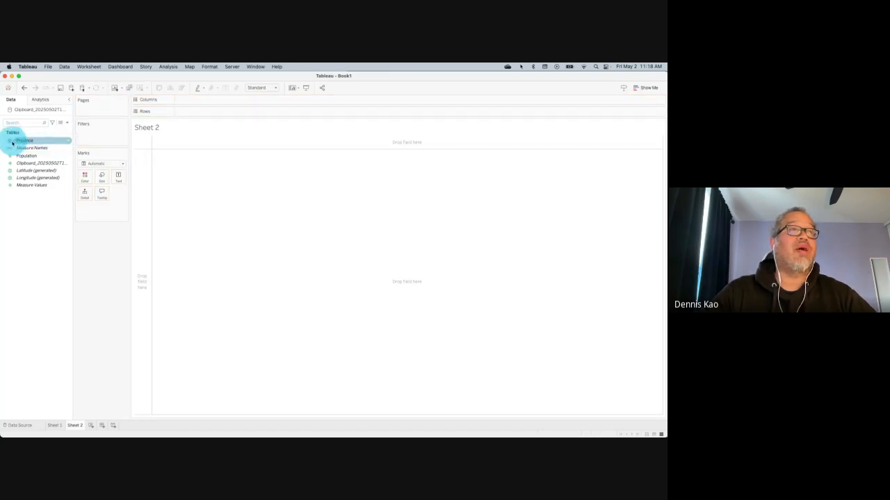
{"action": "left_click", "coordinate": [10, 141]}
{"action": "mouse_move", "coordinate": [31, 203]}
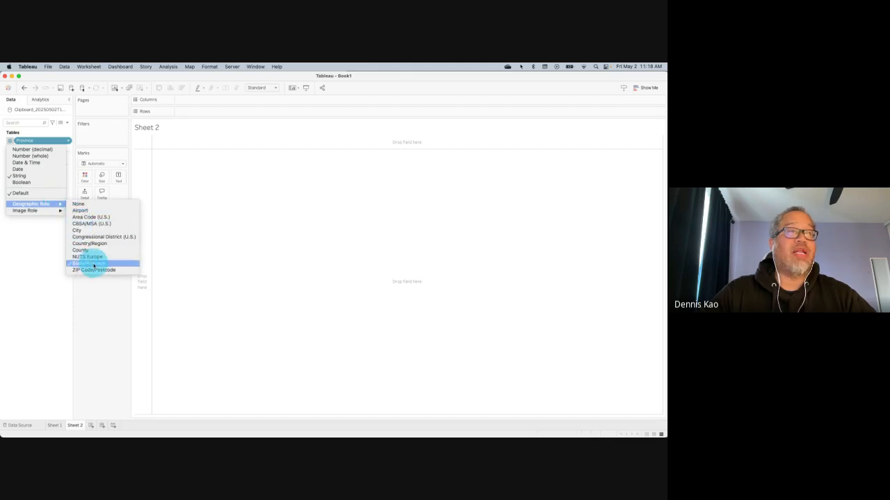
{"action": "left_click", "coordinate": [94, 265]}
Step: Plot Province on the new sheet's map and change the mark type to Map for filled province shapes
{"action": "left_click_drag", "start_coordinate": [28, 141], "coordinate": [202, 289]}
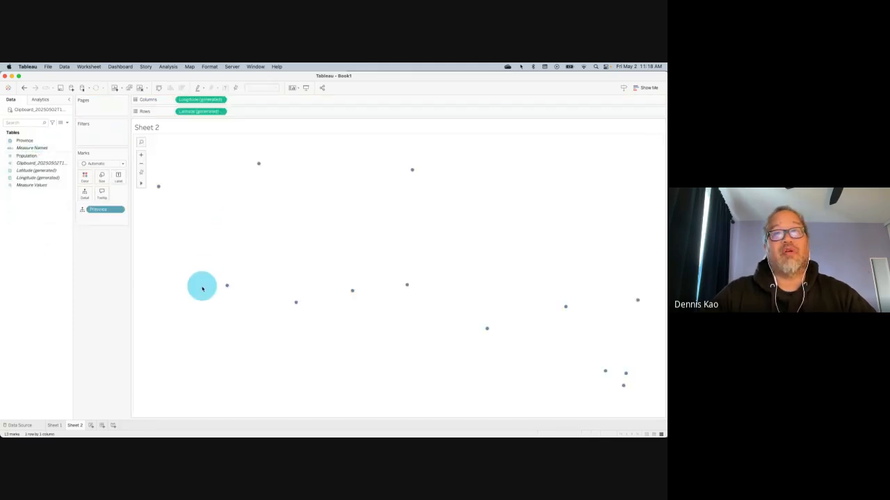
{"action": "left_click", "coordinate": [120, 164]}
{"action": "left_click", "coordinate": [109, 235]}
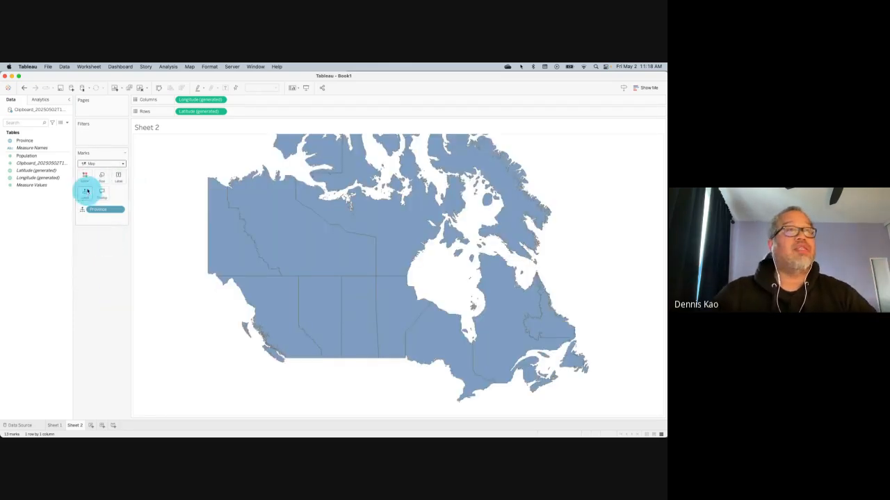
Step: Try colouring the provinces by Population, view the colour settings, and remove Population from the marks
{"action": "mouse_move", "coordinate": [40, 159]}
{"action": "left_mouse_down"}
{"action": "mouse_move", "coordinate": [82, 162]}
{"action": "mouse_move", "coordinate": [85, 176]}
{"action": "left_mouse_up"}
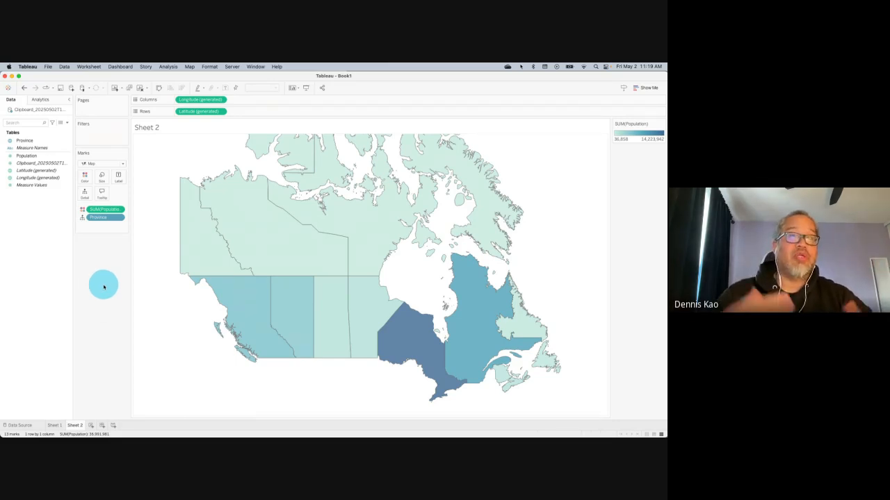
{"action": "left_click", "coordinate": [84, 178]}
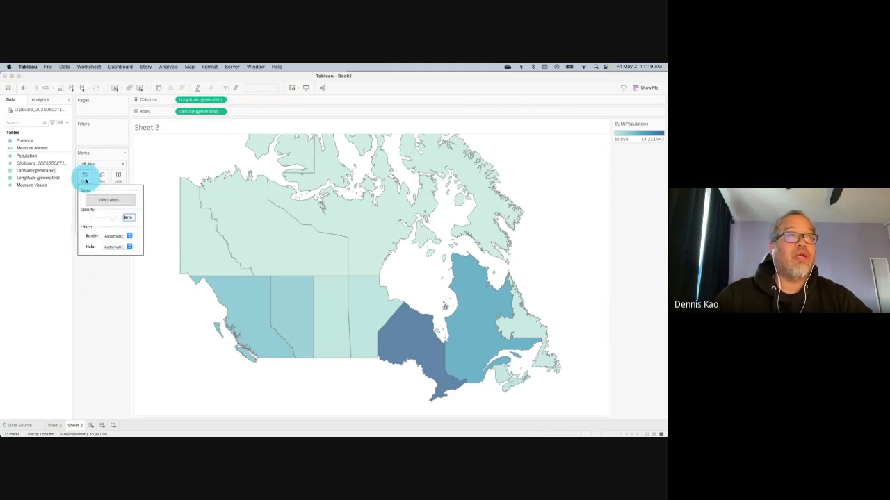
{"action": "left_click", "coordinate": [90, 276]}
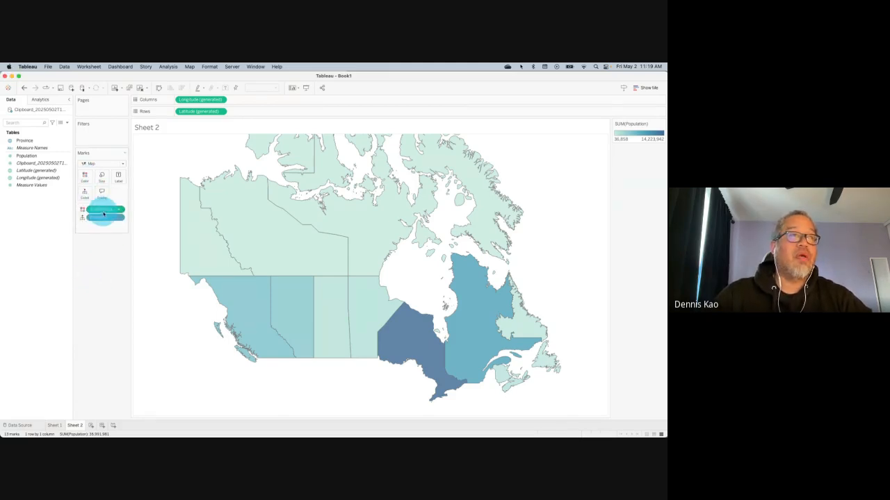
{"action": "left_click_drag", "start_coordinate": [103, 214], "coordinate": [95, 264]}
Step: Set the fill colour of the province shapes to black
{"action": "left_click", "coordinate": [88, 183]}
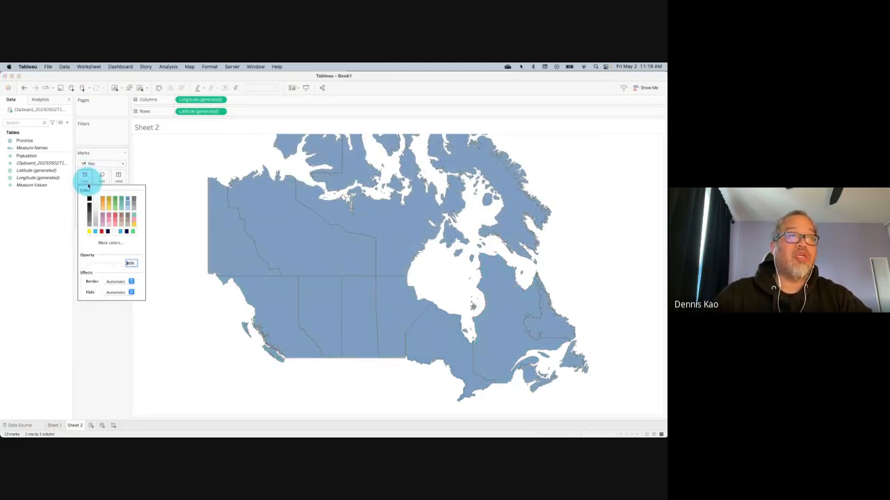
{"action": "left_click", "coordinate": [89, 199]}
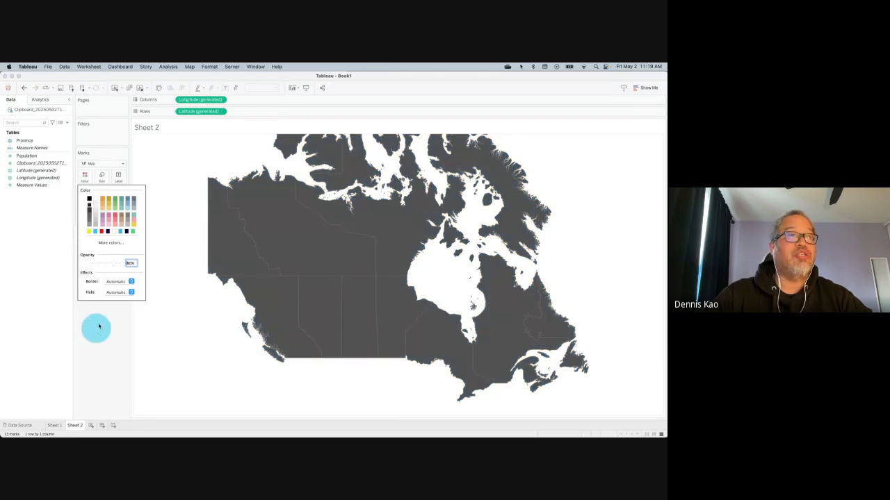
{"action": "left_click", "coordinate": [125, 291]}
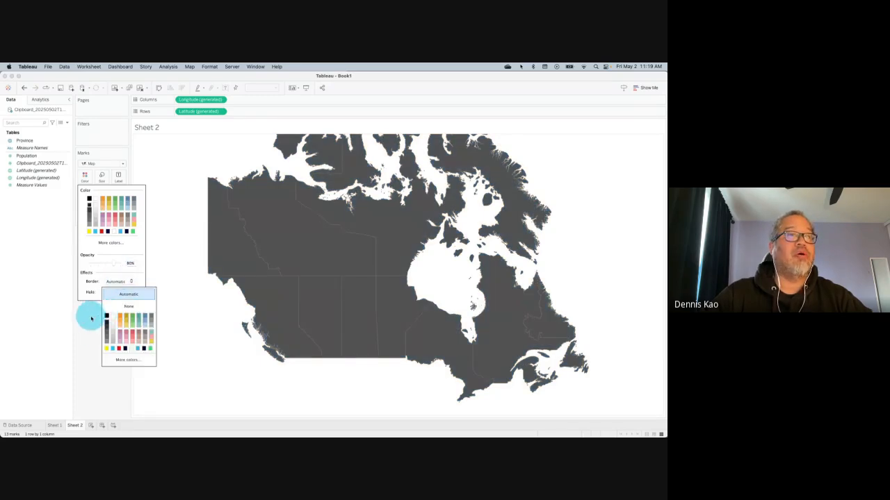
Step: Add Province as a second marks layer over the filled map and remove its Province colour field
{"action": "double_click", "coordinate": [25, 140]}
{"action": "left_click_drag", "start_coordinate": [42, 143], "coordinate": [195, 150]}
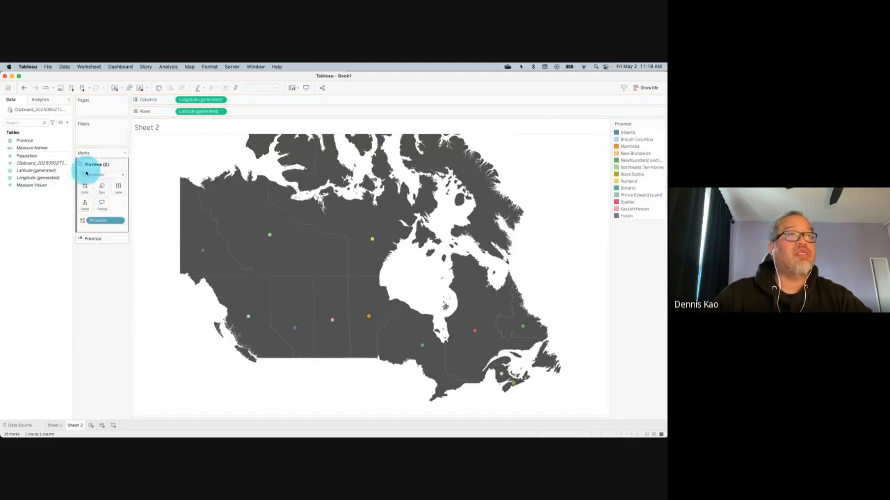
{"action": "left_click_drag", "start_coordinate": [105, 221], "coordinate": [41, 241]}
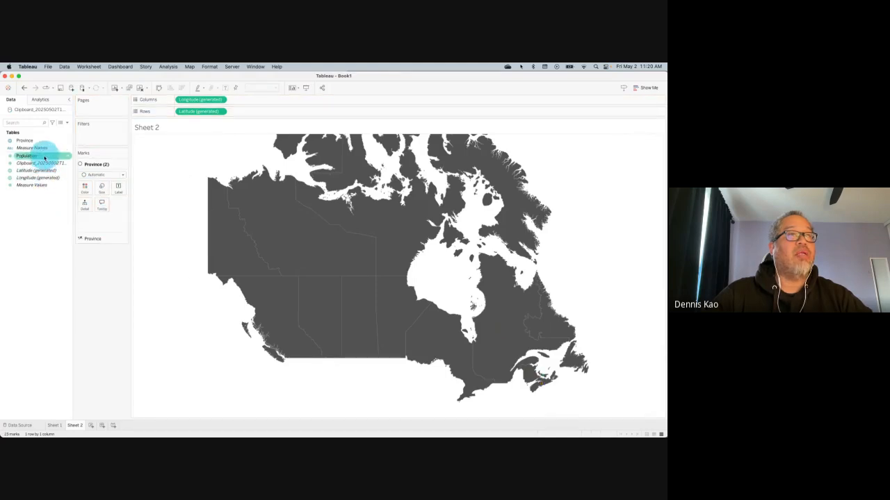
Step: Show the second marks layer as circles sized by Population, with Province as detail, and enlarge the circles
{"action": "left_click_drag", "start_coordinate": [43, 156], "coordinate": [102, 189]}
{"action": "left_click", "coordinate": [119, 175]}
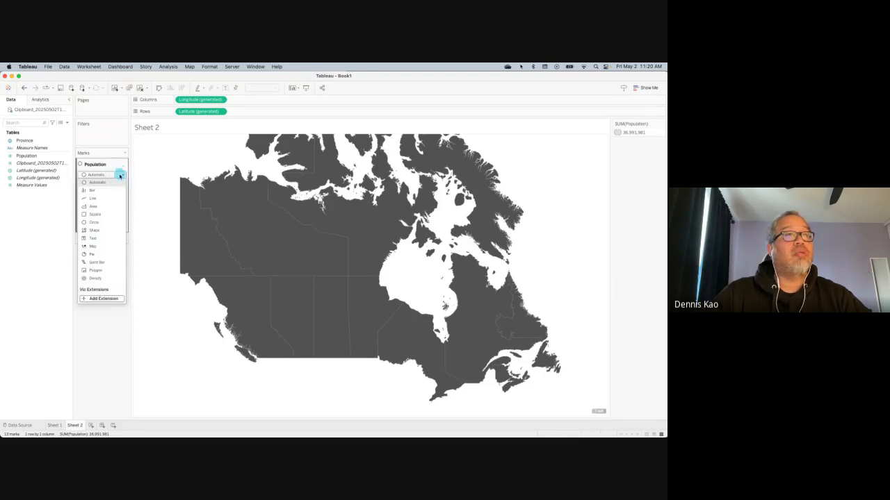
{"action": "left_click", "coordinate": [109, 222]}
{"action": "left_click_drag", "start_coordinate": [49, 140], "coordinate": [153, 206]}
{"action": "left_click", "coordinate": [104, 191]}
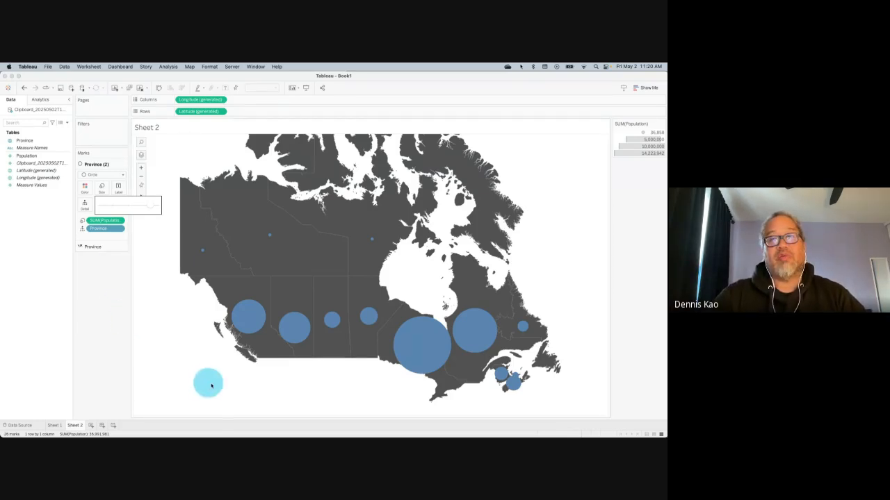
{"action": "mouse_move", "coordinate": [517, 385]}
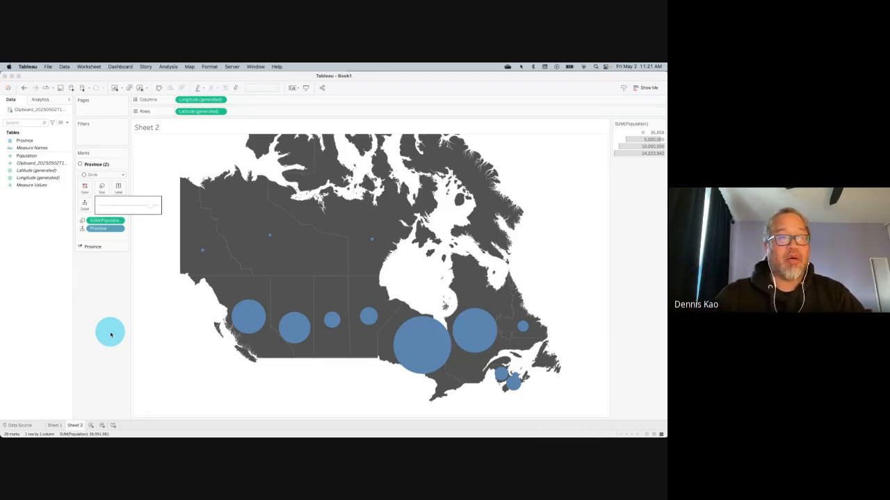
Step: Add a new blank worksheet to the workbook
{"action": "left_click", "coordinate": [90, 425]}
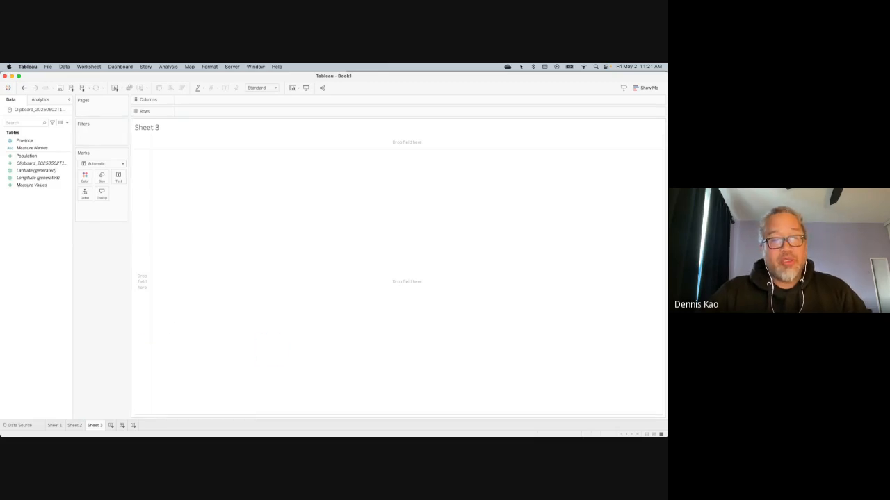
{"action": "left_click", "coordinate": [326, 245]}
Step: Switch to Chrome and review the Tableau Sandbox folder in Google Drive, including the files inside Ottawa Schools
{"action": "key", "text": "ctrl+Up"}
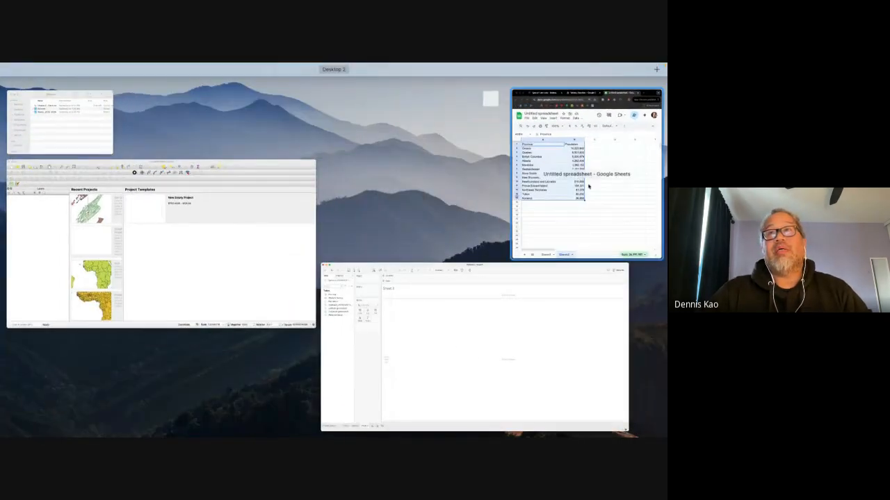
{"action": "left_click", "coordinate": [560, 146]}
{"action": "left_click", "coordinate": [486, 78]}
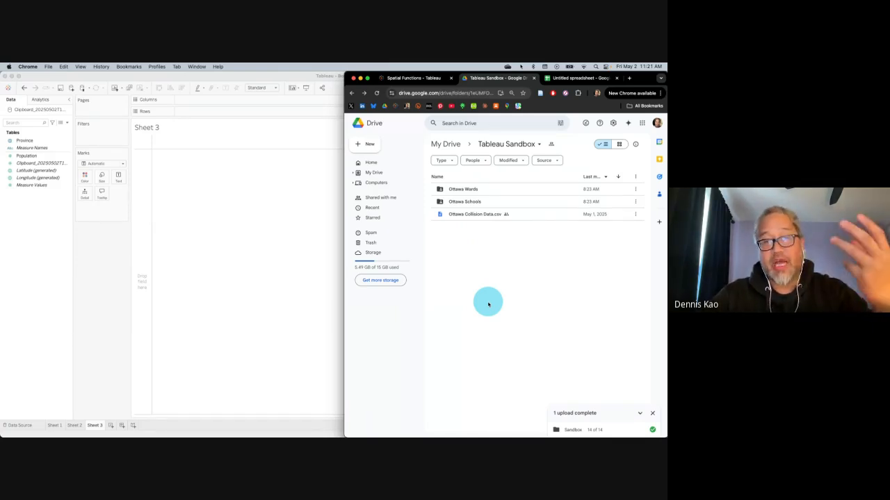
{"action": "double_click", "coordinate": [472, 202]}
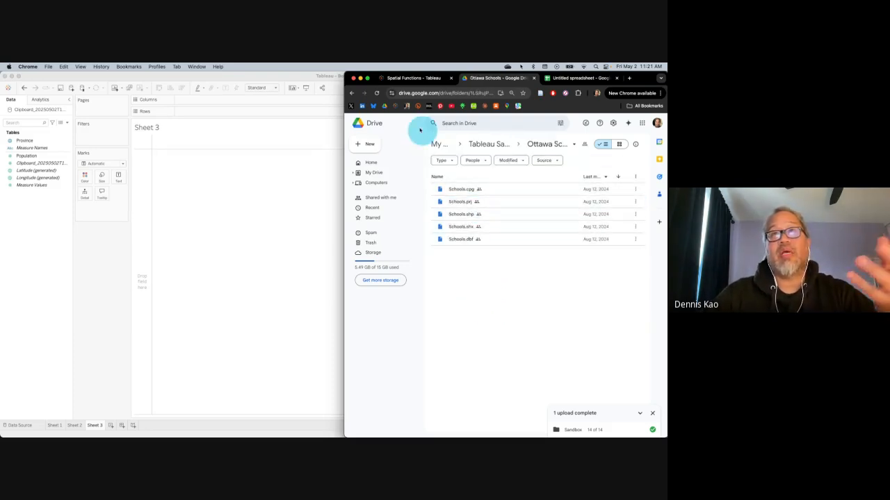
{"action": "left_click", "coordinate": [352, 92]}
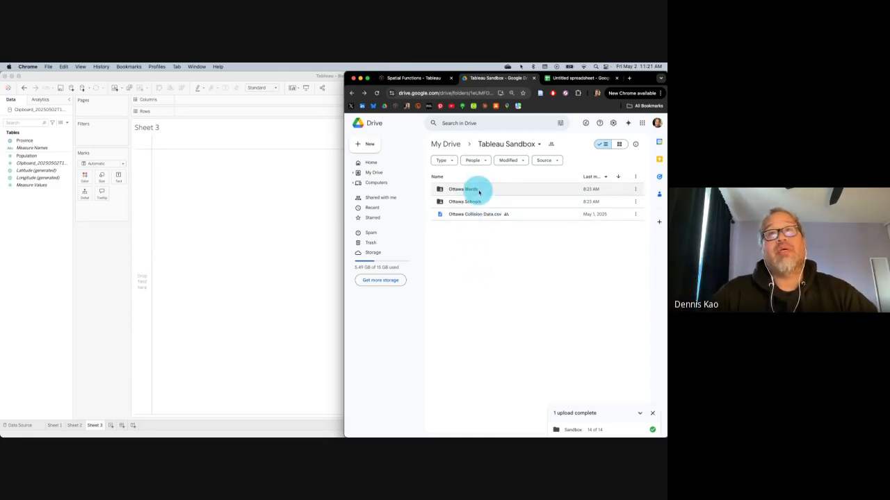
Step: Switch to the Finder's Sandbox folder, open the Wards_2022-2026 folder and select Wards_2022-2026.shp
{"action": "key", "text": "ctrl+Up"}
{"action": "left_click", "coordinate": [379, 227]}
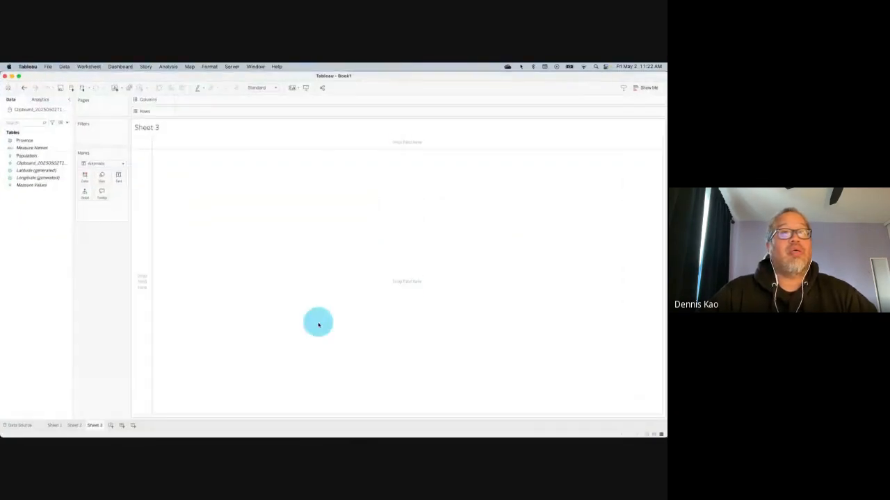
{"action": "key", "text": "ctrl+Up"}
{"action": "left_click", "coordinate": [89, 138]}
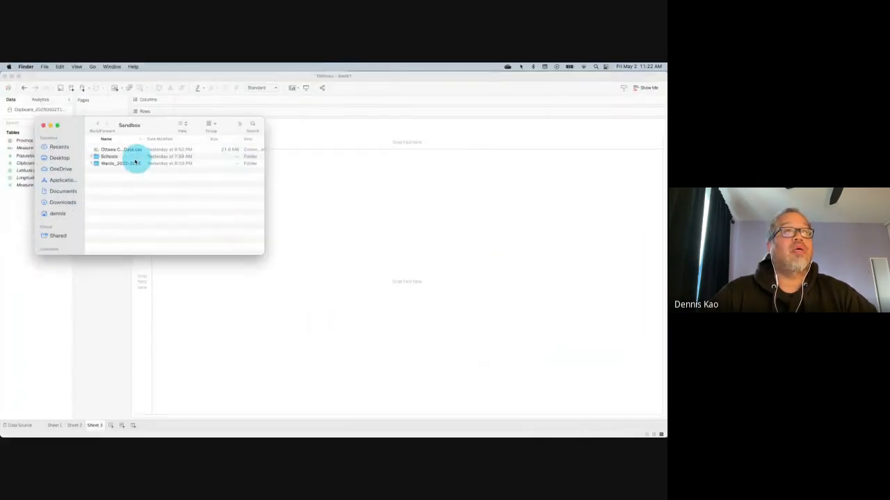
{"action": "double_click", "coordinate": [125, 164]}
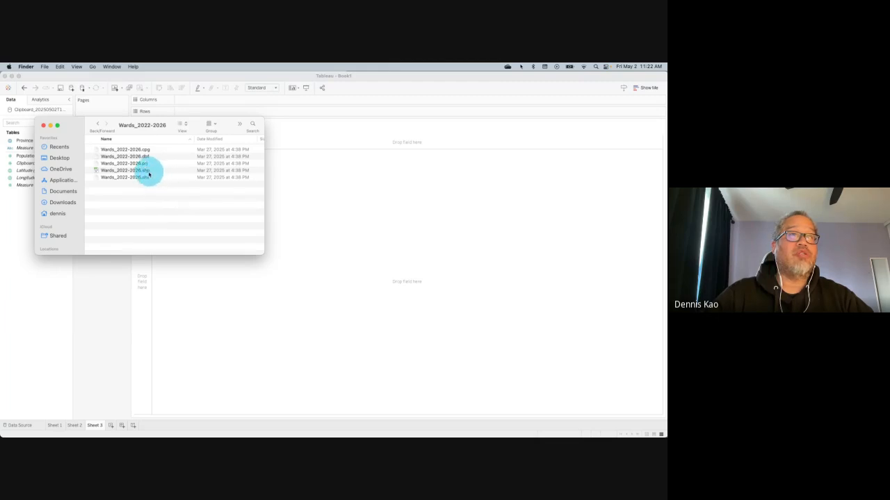
{"action": "left_click", "coordinate": [149, 171]}
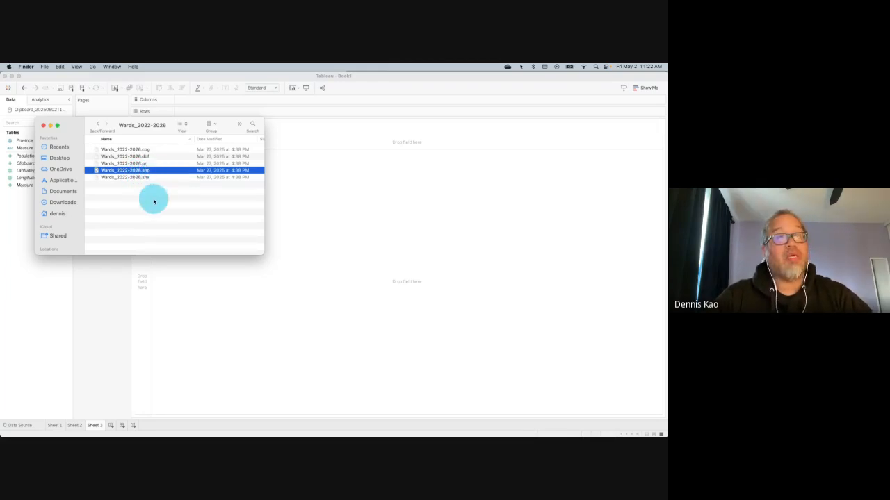
{"action": "left_click", "coordinate": [181, 75]}
{"action": "left_click", "coordinate": [71, 89]}
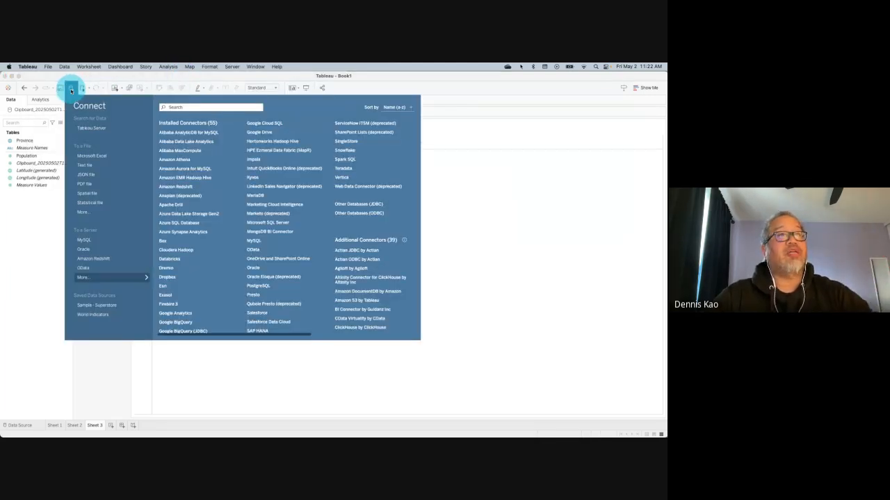
{"action": "left_click", "coordinate": [71, 91]}
Step: Bring Wards_2022-2026.shp from Finder into Tableau as a data source and make it the active source
{"action": "key", "text": "ctrl+Up"}
{"action": "left_click", "coordinate": [89, 116]}
{"action": "left_click_drag", "start_coordinate": [162, 172], "coordinate": [354, 288]}
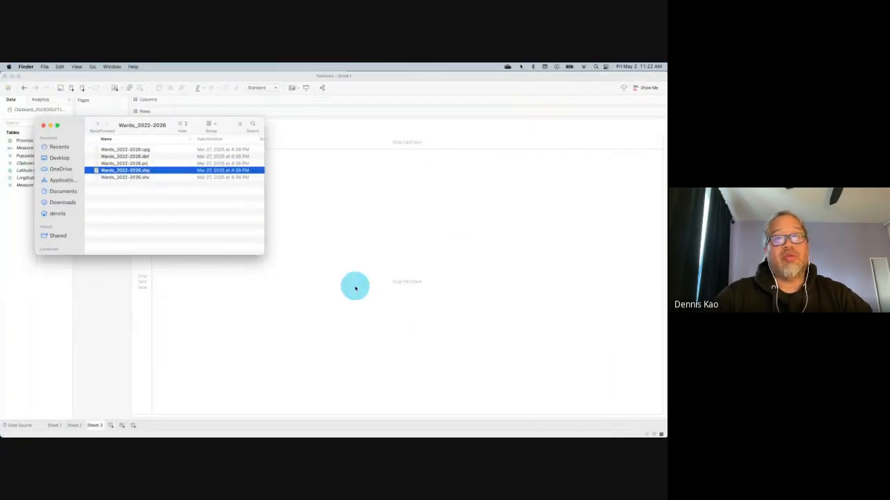
{"action": "left_click", "coordinate": [66, 326]}
{"action": "left_click", "coordinate": [57, 426]}
{"action": "left_click", "coordinate": [35, 116]}
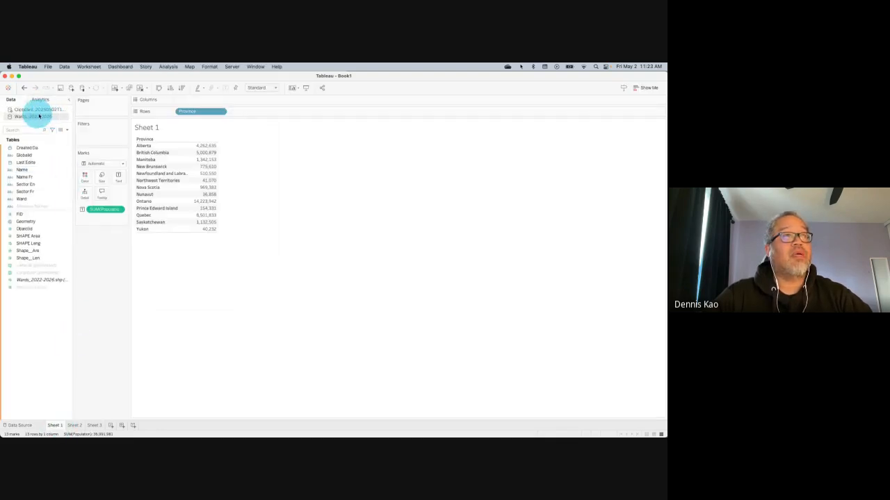
Step: Plot the wards' Geometry field as a map on Sheet 3
{"action": "left_click", "coordinate": [100, 420]}
{"action": "left_click", "coordinate": [56, 221]}
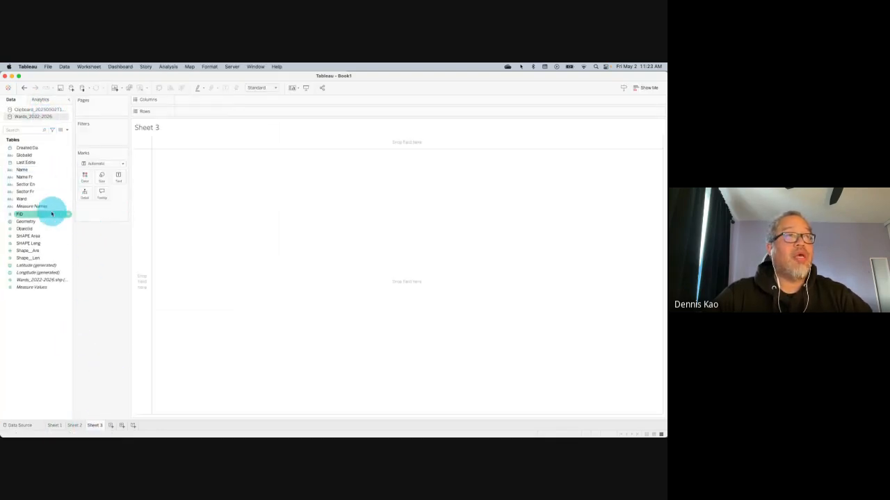
{"action": "left_click_drag", "start_coordinate": [40, 223], "coordinate": [225, 216]}
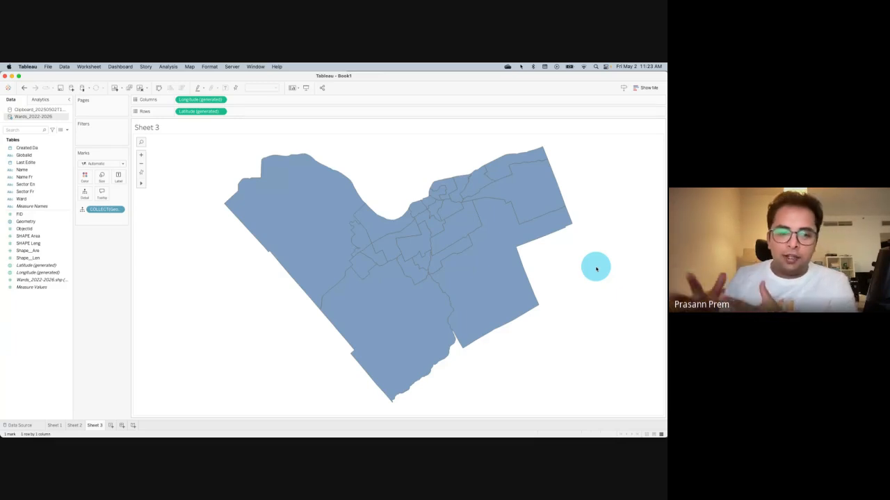
Step: Switch to Finder and examine the shapefile components in the Wards_2022-2026 folder, pointing out the .shp file
{"action": "key", "text": "ctrl+Up"}
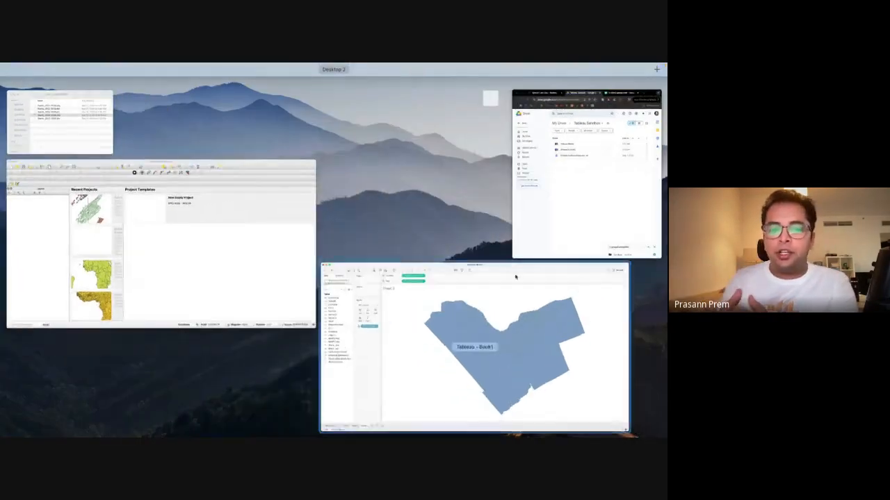
{"action": "left_click", "coordinate": [83, 141]}
{"action": "left_click", "coordinate": [165, 213]}
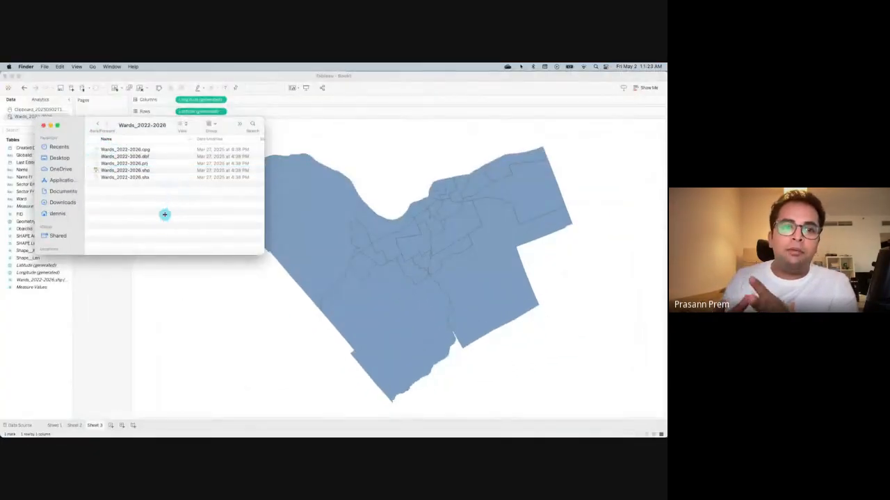
{"action": "left_click", "coordinate": [160, 171]}
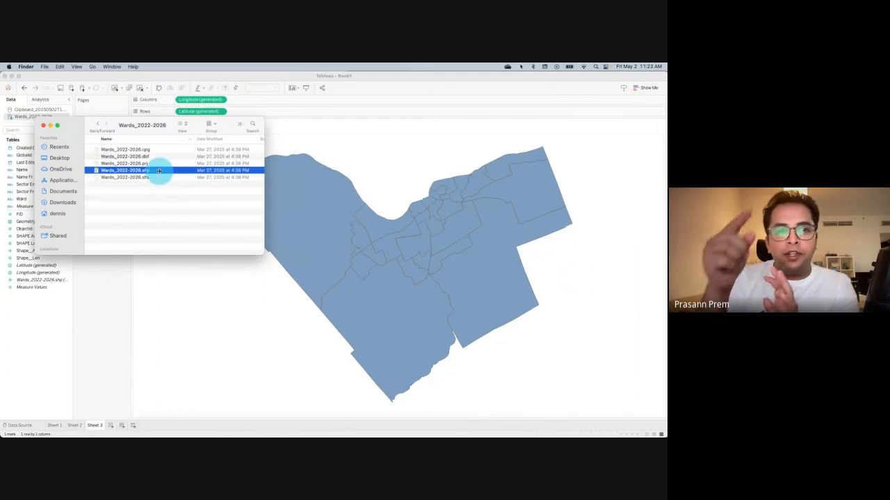
{"action": "left_click", "coordinate": [180, 224]}
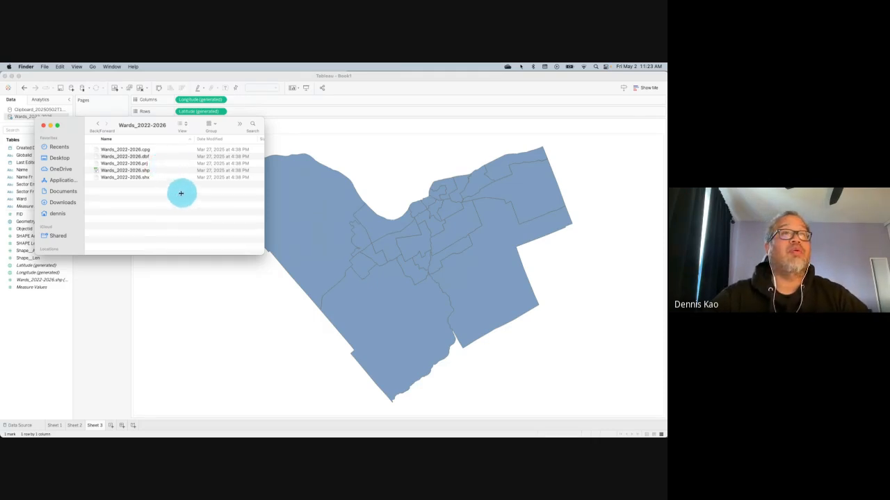
{"action": "left_click", "coordinate": [169, 156]}
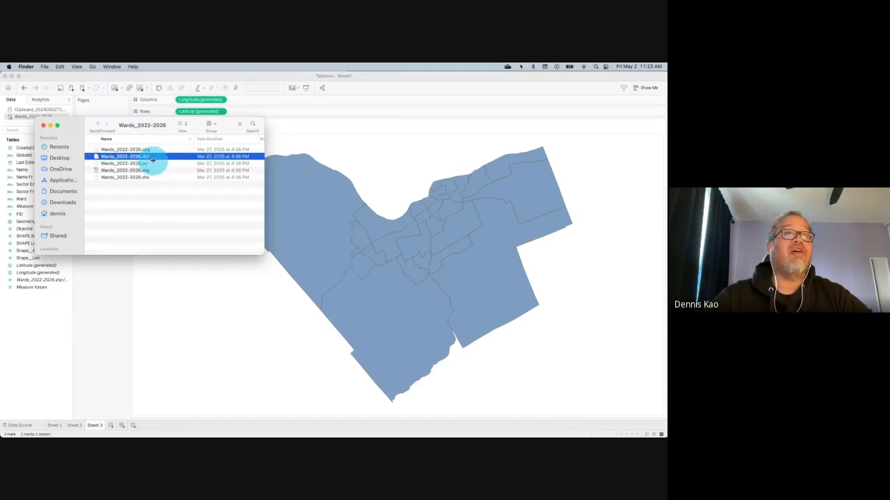
{"action": "right_click", "coordinate": [152, 159]}
{"action": "key", "text": "Escape"}
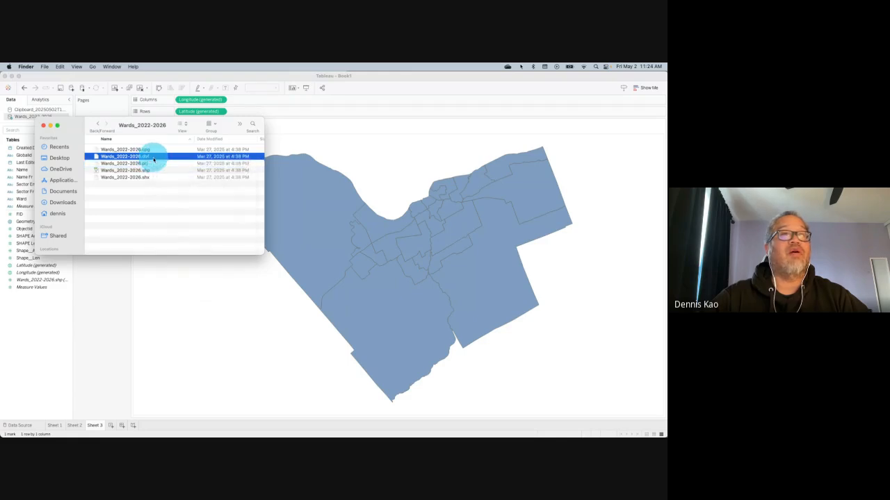
{"action": "right_click", "coordinate": [153, 158]}
{"action": "mouse_move", "coordinate": [174, 170]}
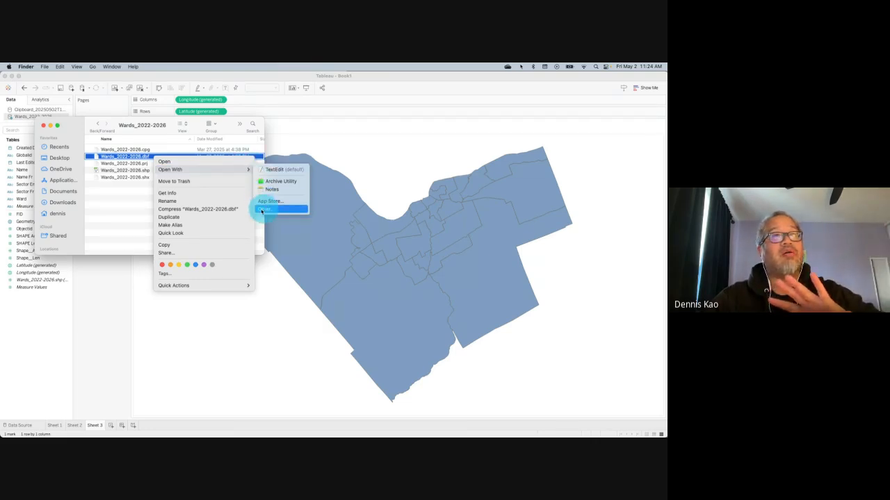
{"action": "left_click", "coordinate": [139, 200]}
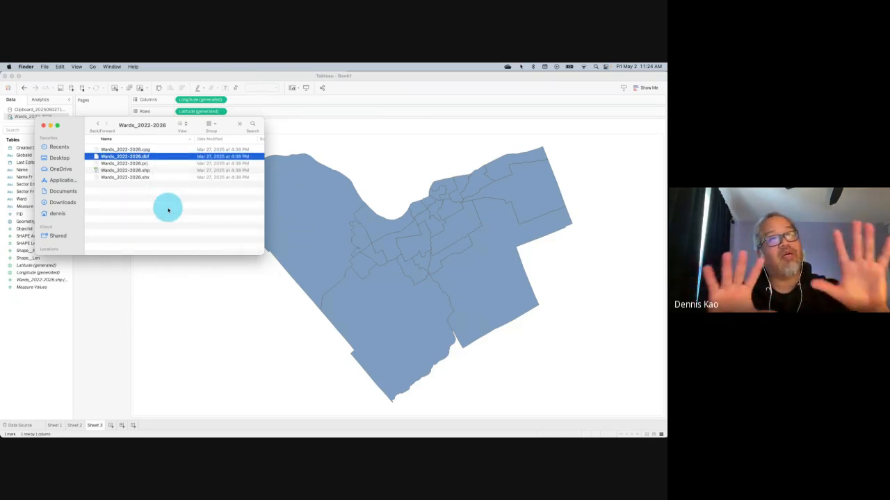
{"action": "right_click", "coordinate": [154, 158]}
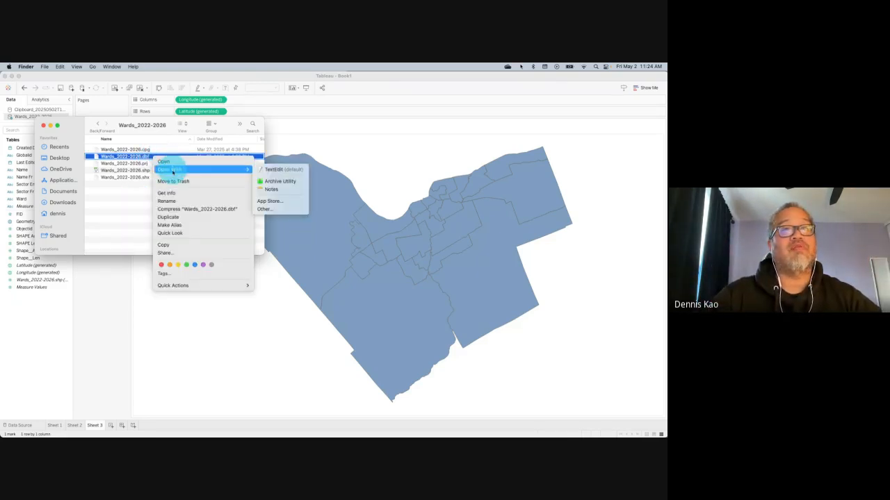
{"action": "left_click", "coordinate": [142, 207]}
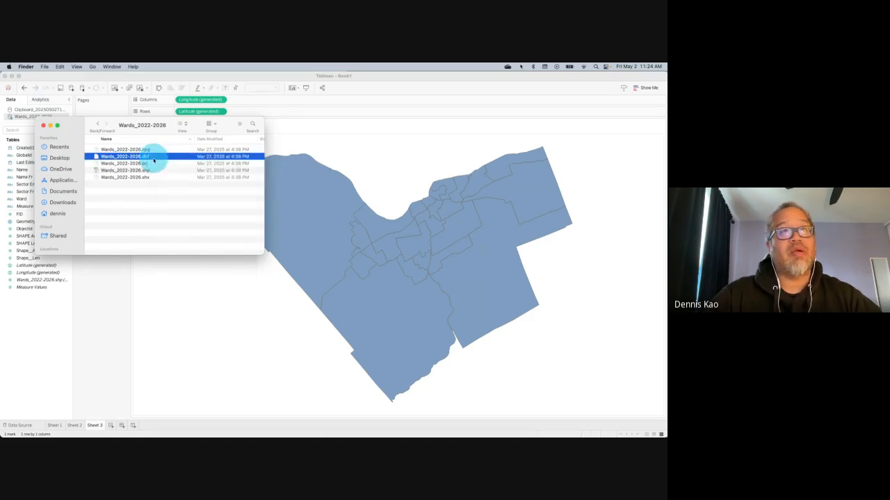
Step: Open Wards_2022-2026.dbf in TextEdit, enlarge the window to read the attribute records, and close it
{"action": "right_click", "coordinate": [155, 160]}
{"action": "mouse_move", "coordinate": [199, 170]}
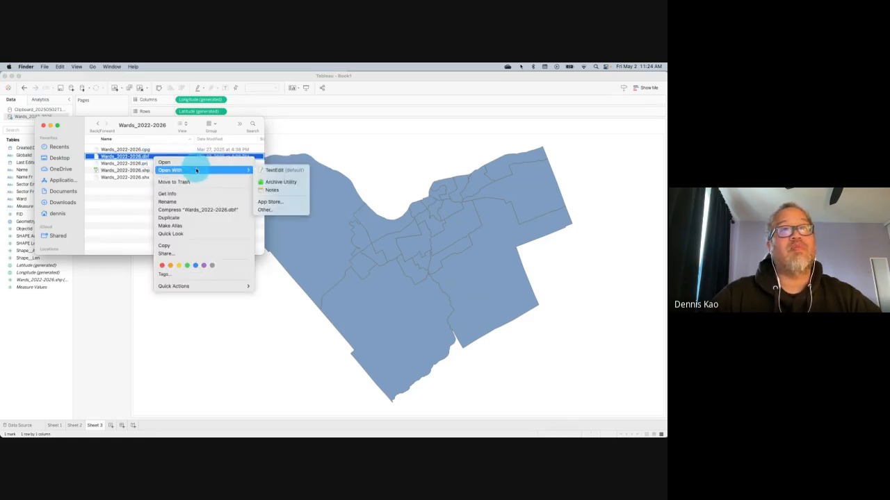
{"action": "left_click", "coordinate": [276, 171]}
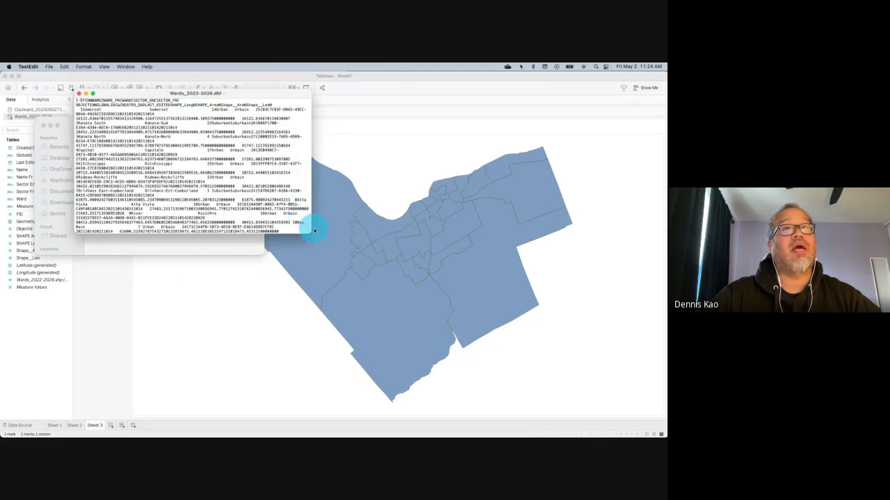
{"action": "left_click_drag", "start_coordinate": [308, 232], "coordinate": [640, 372]}
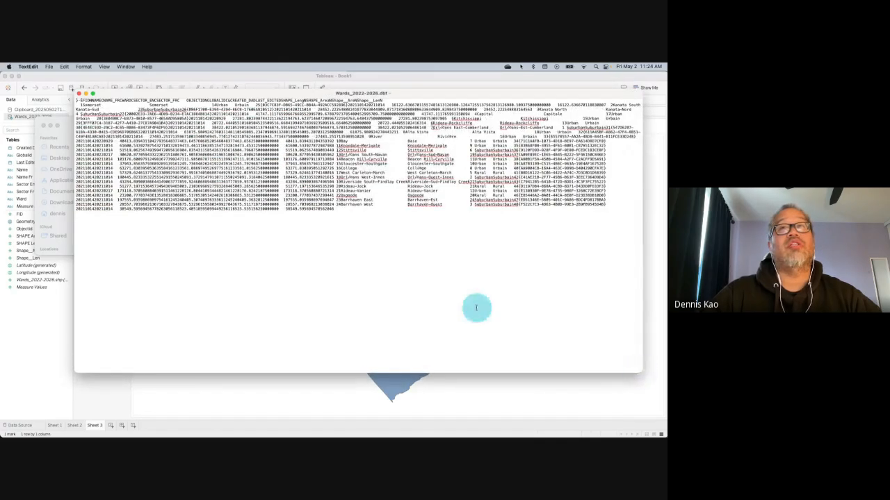
{"action": "left_click_drag", "start_coordinate": [393, 96], "coordinate": [367, 132]}
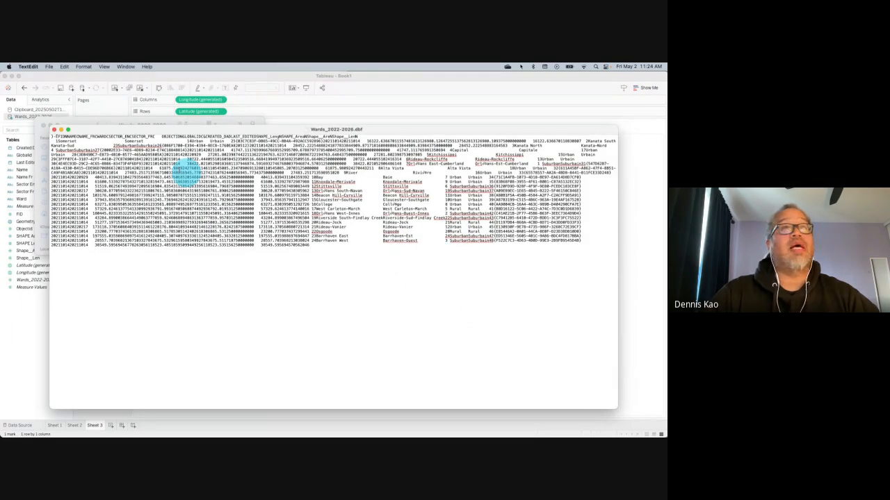
{"action": "left_click", "coordinate": [53, 130]}
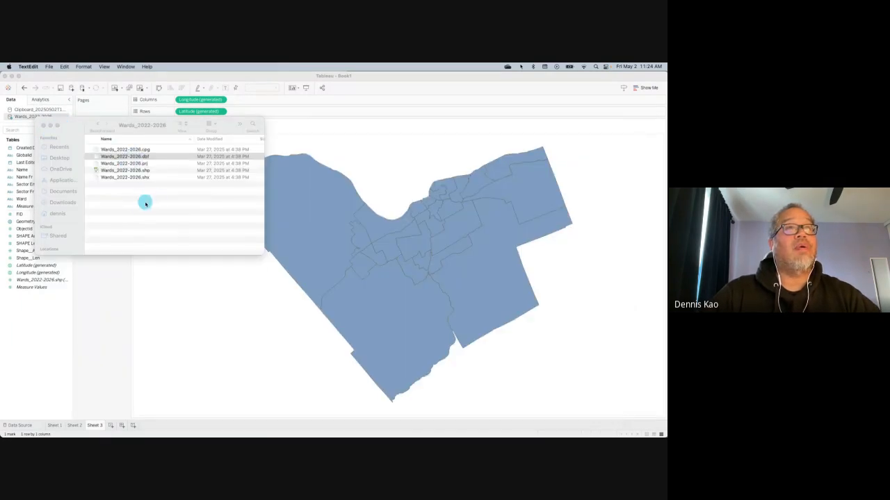
Step: Highlight the .dbf and .prj components of the Wards_2022-2026 shapefile in the folder
{"action": "left_click", "coordinate": [150, 157]}
{"action": "left_click", "coordinate": [155, 164]}
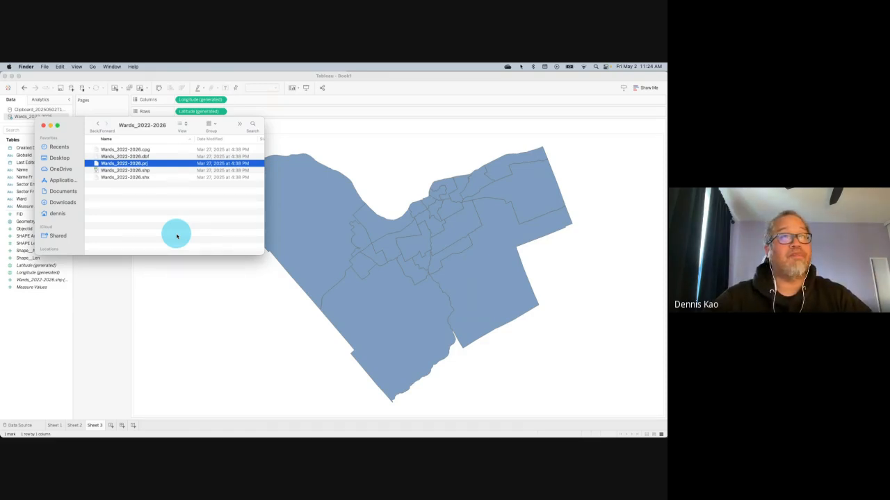
{"action": "left_click", "coordinate": [161, 187]}
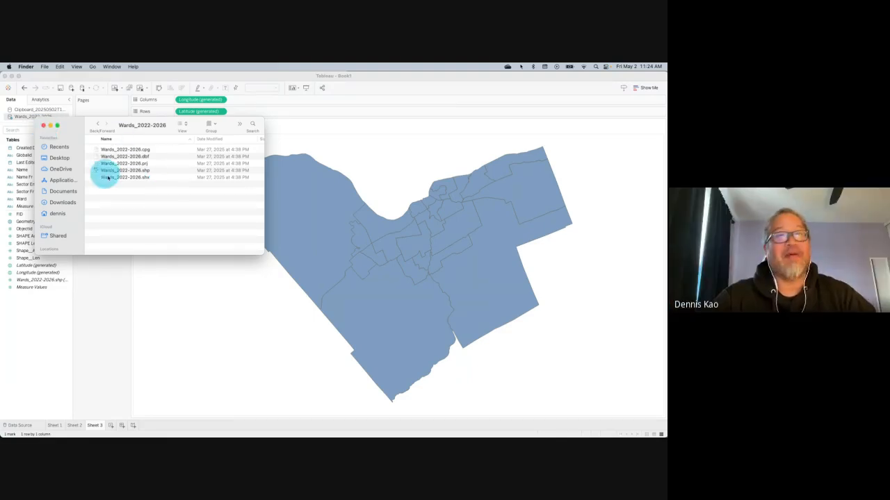
{"action": "left_click", "coordinate": [159, 159]}
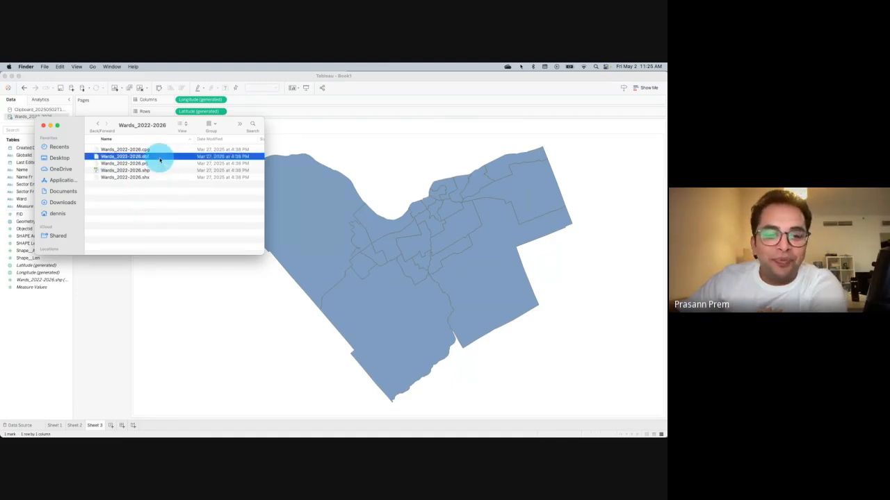
Step: Switch back to Tableau and examine the attribute columns and Geometry field in the Wards_2022-2026 data source preview
{"action": "right_click", "coordinate": [154, 161]}
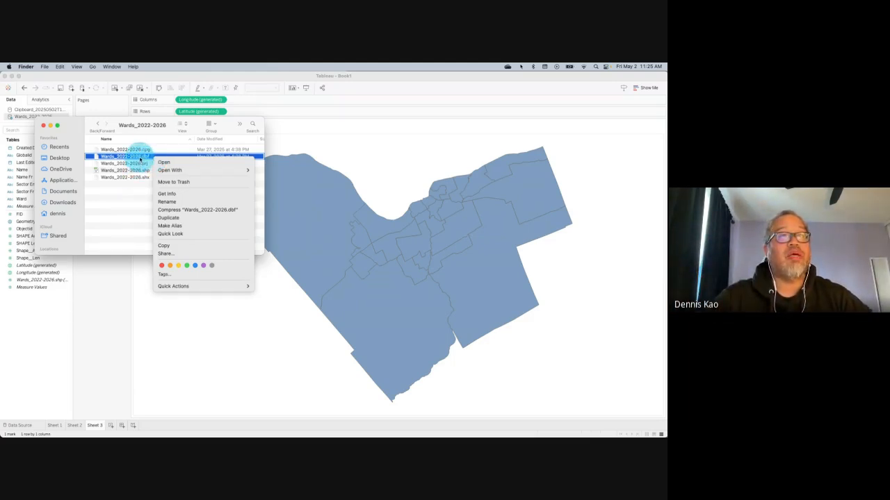
{"action": "left_click", "coordinate": [140, 159]}
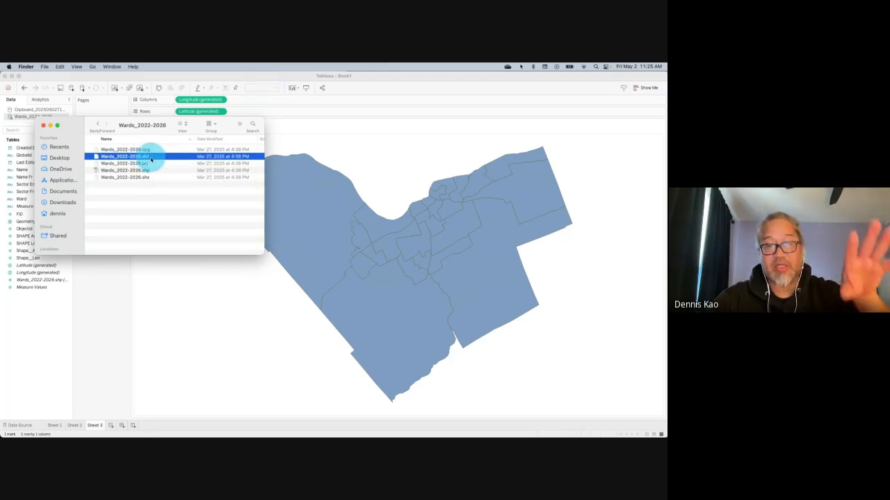
{"action": "left_click", "coordinate": [113, 314]}
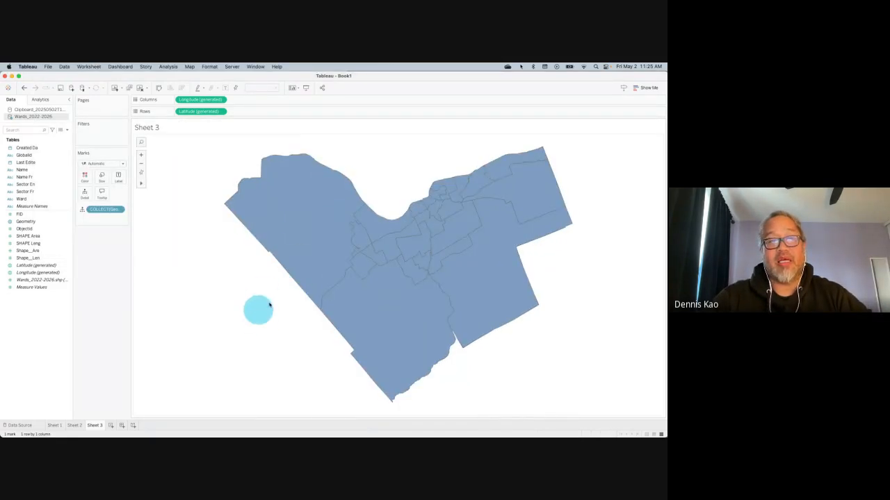
{"action": "left_click", "coordinate": [21, 424]}
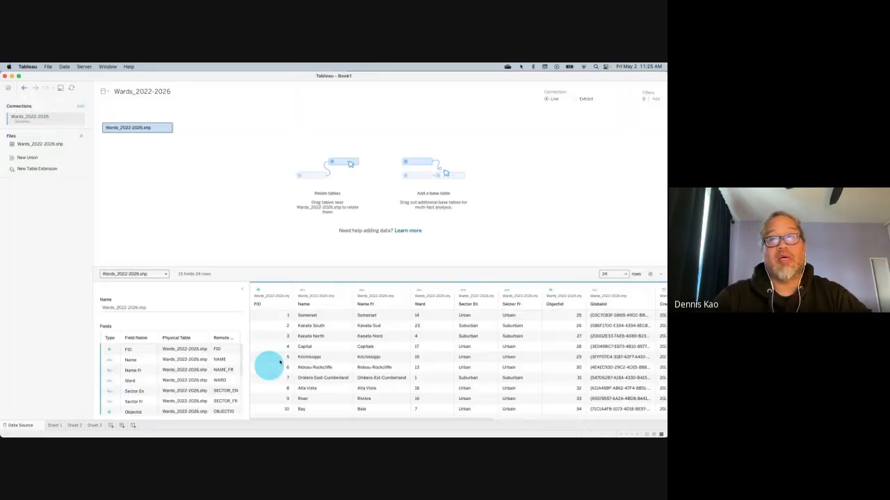
{"action": "scroll", "coordinate": [493, 344], "scroll_direction": "right", "scroll_amount": 5}
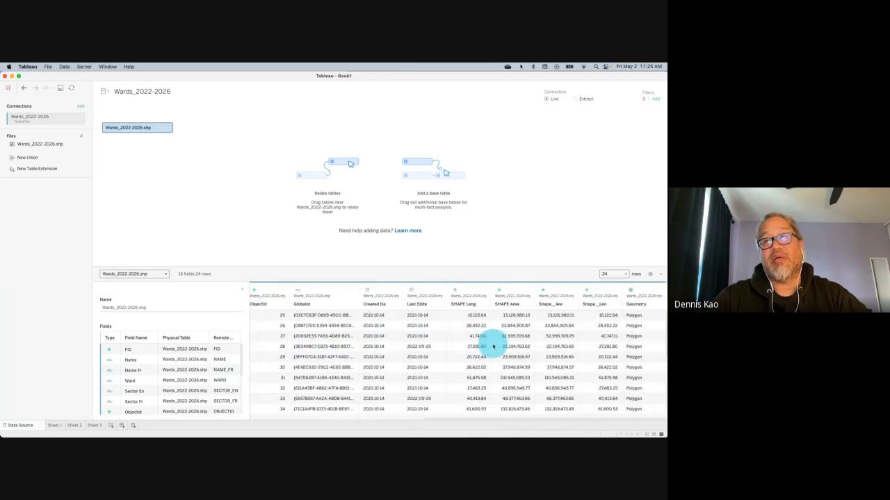
{"action": "scroll", "coordinate": [493, 346], "scroll_direction": "left", "scroll_amount": 5}
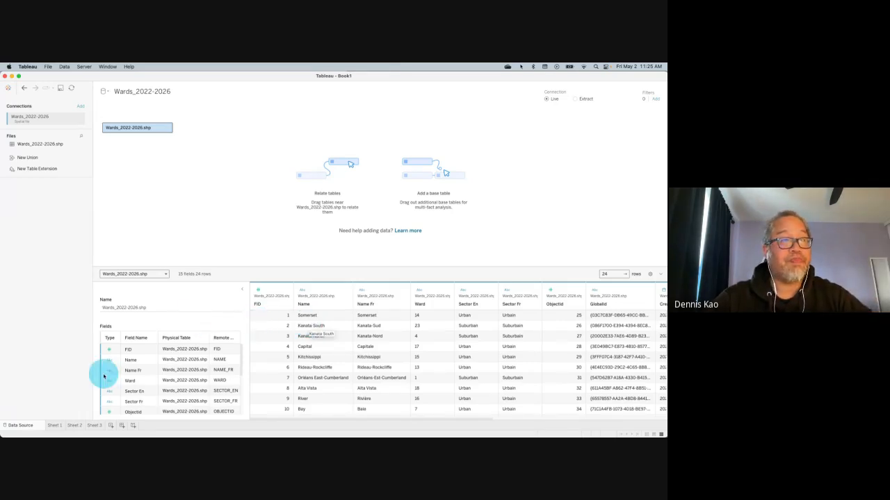
Step: Add the Name field as detail on Sheet 3's map so each ward is a separate mark
{"action": "left_click", "coordinate": [94, 425]}
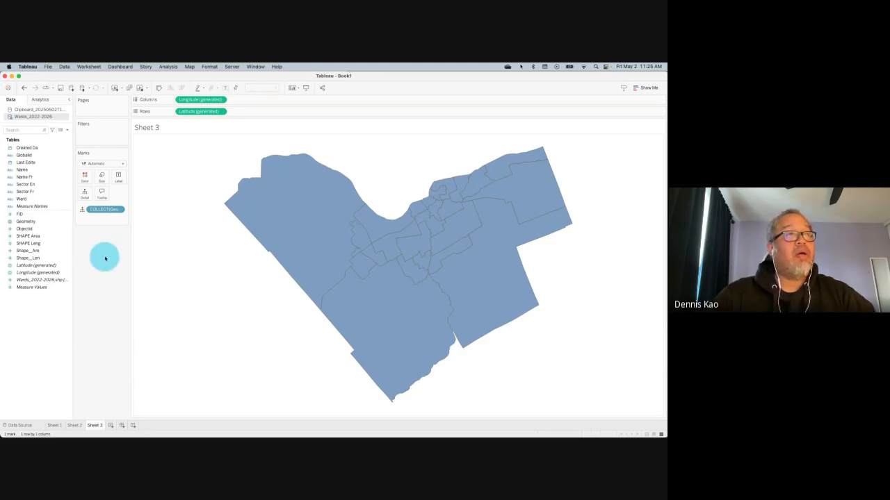
{"action": "left_click_drag", "start_coordinate": [39, 174], "coordinate": [84, 192]}
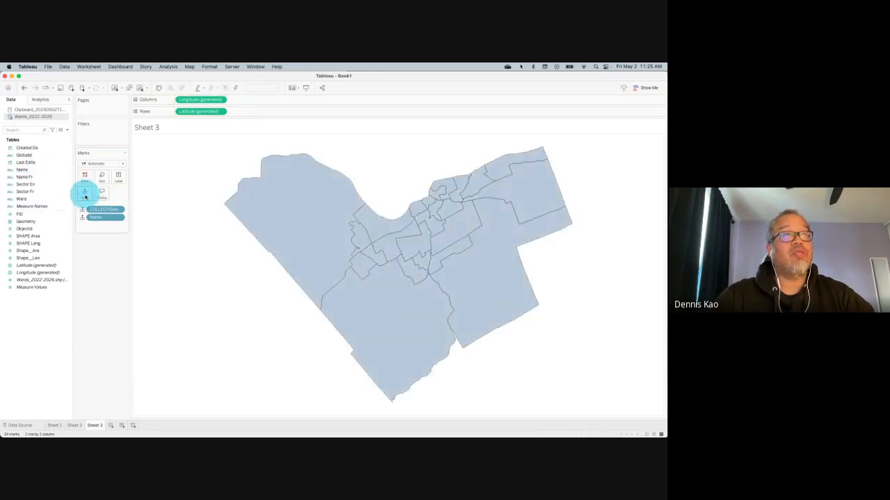
{"action": "mouse_move", "coordinate": [308, 241]}
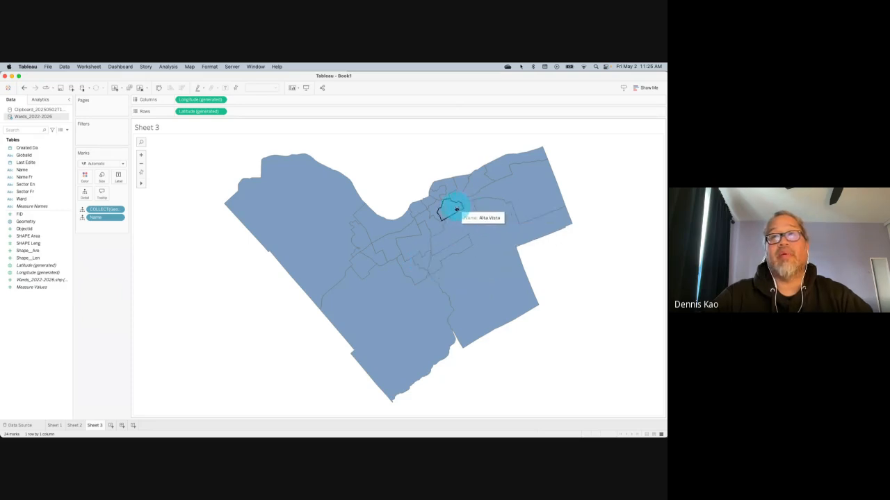
Step: Enable the Base, Land Cover, Terrain, Coastline, Streets, Light Country/Region Borders and Country/Region Borders background map layers on Sheet 3
{"action": "left_click", "coordinate": [236, 69]}
{"action": "mouse_move", "coordinate": [189, 68]}
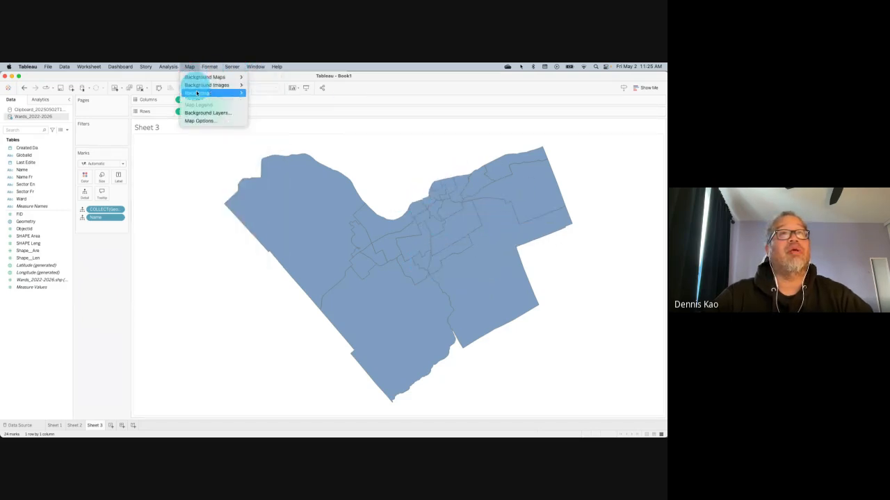
{"action": "left_click", "coordinate": [200, 113]}
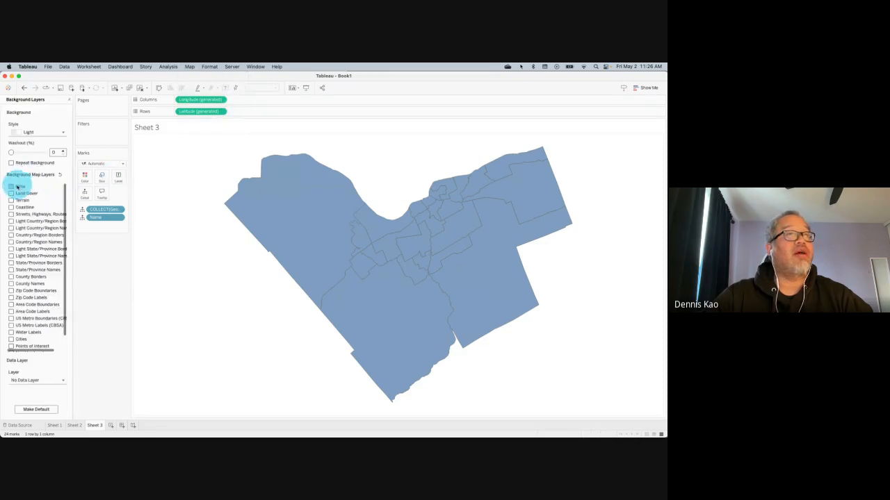
{"action": "left_click", "coordinate": [11, 193]}
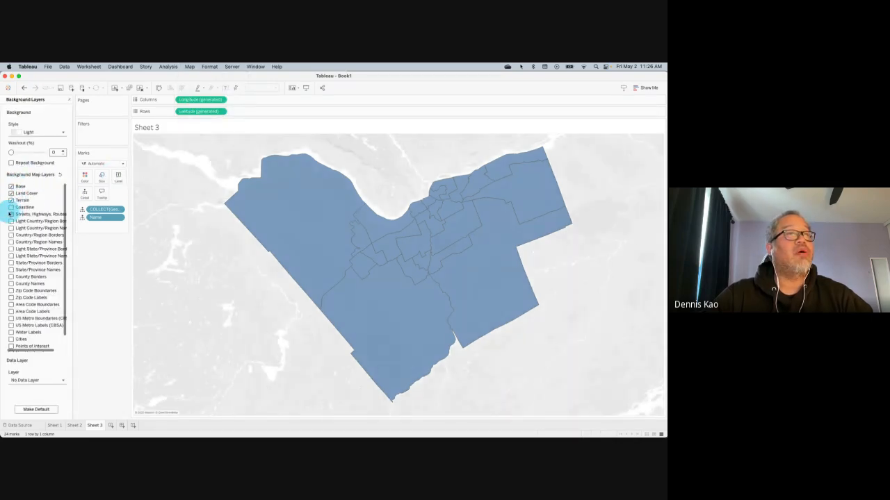
{"action": "left_click", "coordinate": [11, 207]}
{"action": "left_click", "coordinate": [11, 214]}
{"action": "left_click", "coordinate": [11, 221]}
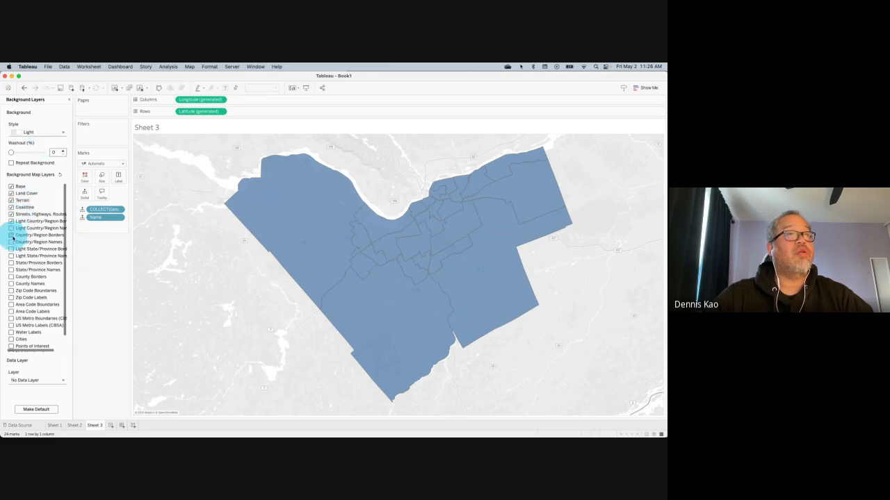
{"action": "left_click", "coordinate": [12, 235]}
Step: Examine where the Ottawa wards sit within the wider map of North America
{"action": "left_click", "coordinate": [141, 164]}
{"action": "left_click", "coordinate": [141, 165]}
{"action": "left_click", "coordinate": [141, 165]}
{"action": "left_click", "coordinate": [142, 165]}
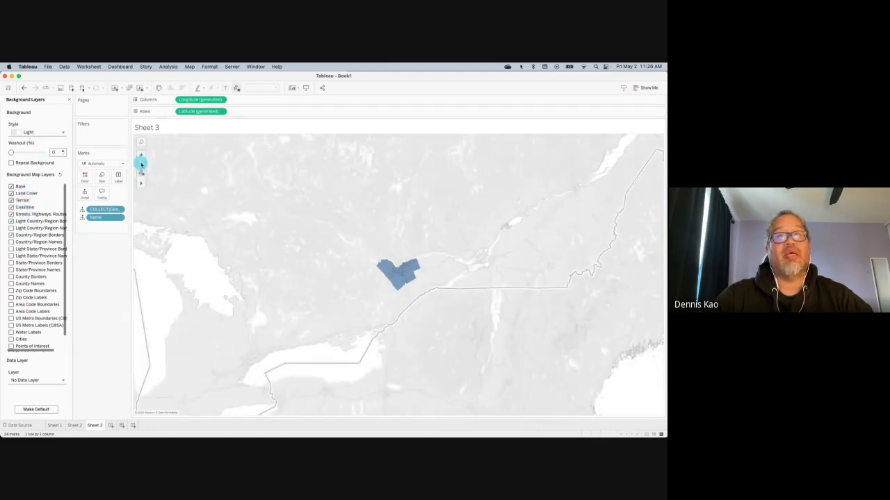
{"action": "left_click", "coordinate": [142, 165]}
{"action": "left_click", "coordinate": [142, 164]}
{"action": "left_click", "coordinate": [142, 165]}
{"action": "left_click", "coordinate": [142, 165]}
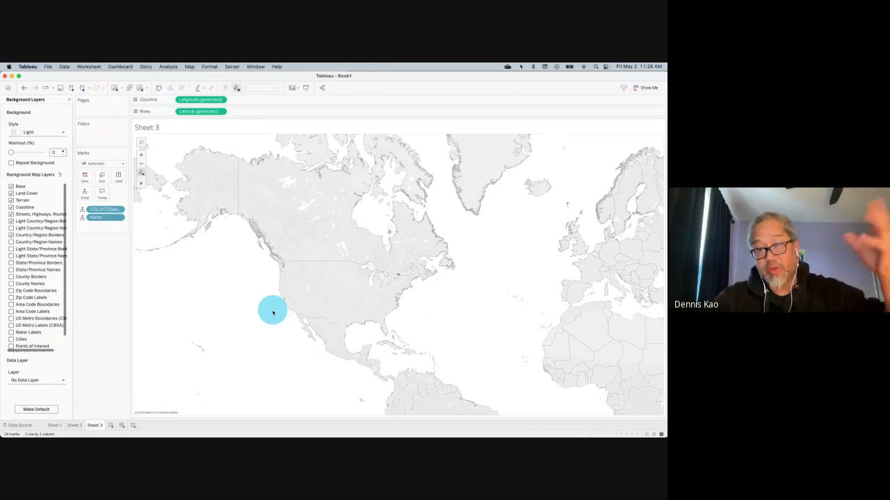
{"action": "left_click", "coordinate": [142, 158]}
{"action": "left_click", "coordinate": [142, 158]}
{"action": "left_click", "coordinate": [141, 158]}
{"action": "left_click", "coordinate": [142, 160]}
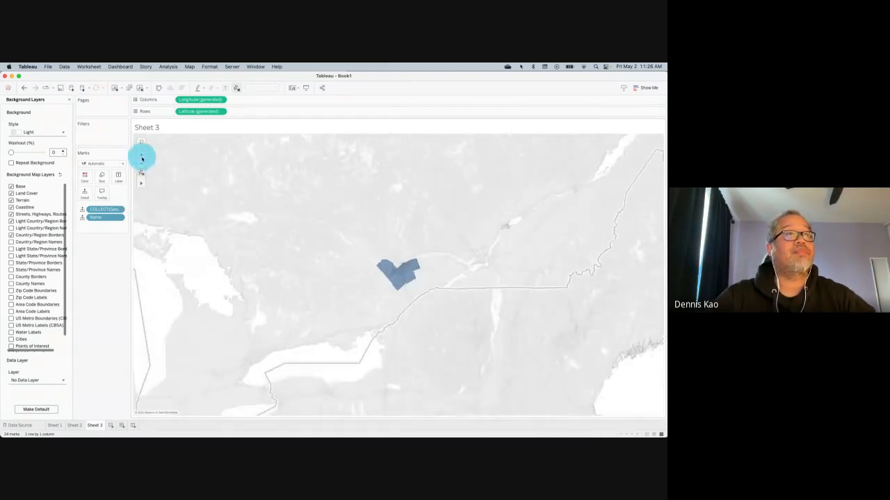
Step: Disable all the enabled background map layers, from Base through Country/Region Borders, and close the background layer settings
{"action": "left_click", "coordinate": [11, 186]}
{"action": "left_click", "coordinate": [10, 193]}
{"action": "left_click", "coordinate": [10, 200]}
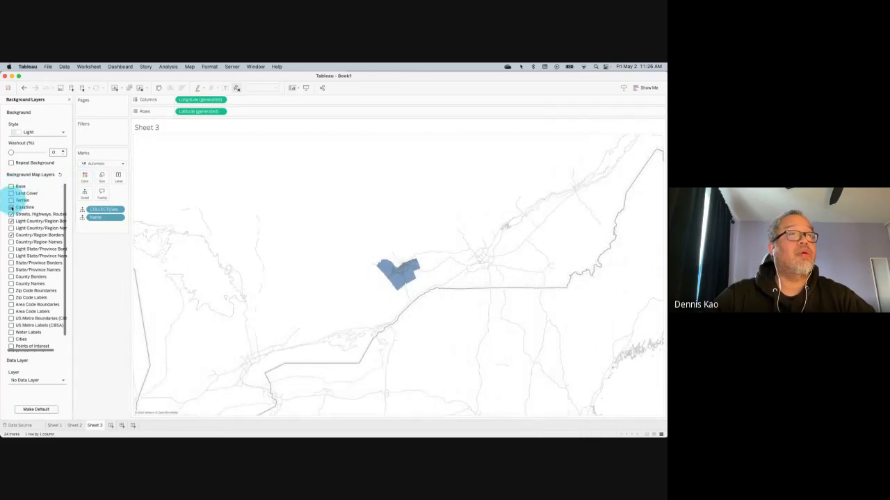
{"action": "left_click", "coordinate": [10, 207]}
{"action": "left_click", "coordinate": [11, 214]}
{"action": "left_click", "coordinate": [10, 221]}
{"action": "left_click", "coordinate": [11, 235]}
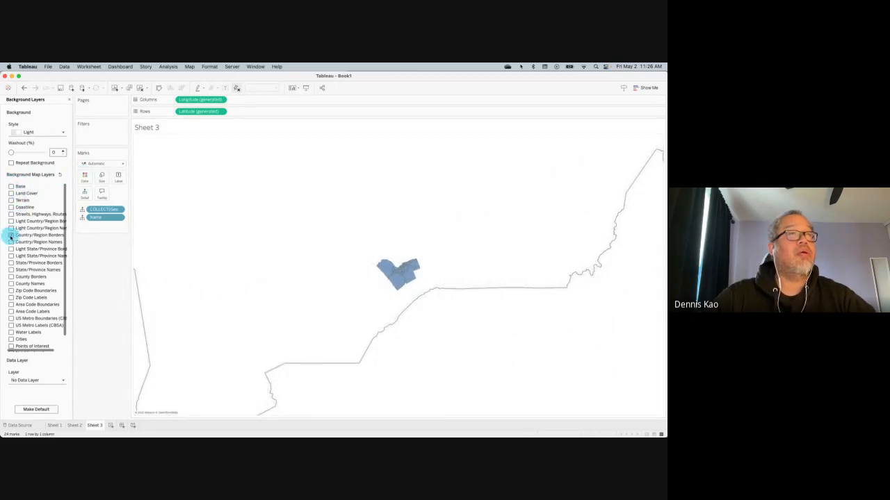
{"action": "left_click", "coordinate": [70, 101]}
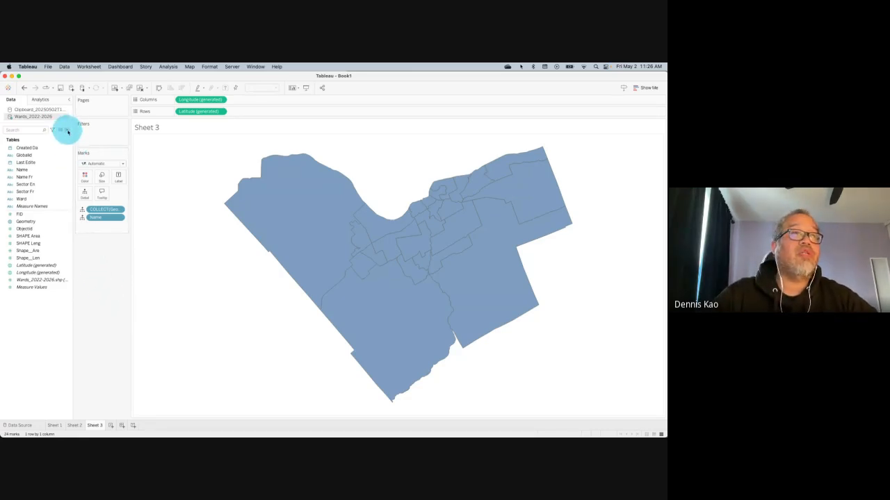
{"action": "left_click", "coordinate": [67, 131]}
{"action": "left_click", "coordinate": [91, 287]}
{"action": "mouse_move", "coordinate": [320, 267]}
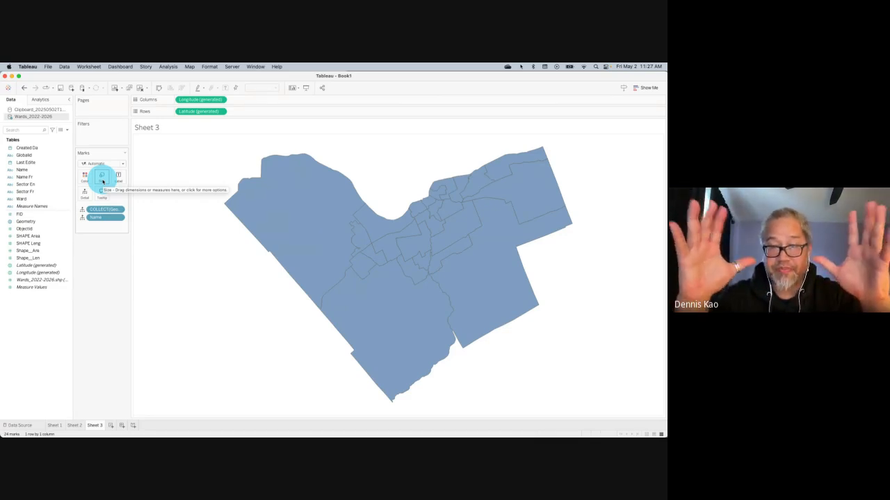
Step: Create a calculated field named Ottawa in the Wards_2022-2026 data source and narrow its editor window
{"action": "left_click", "coordinate": [67, 130]}
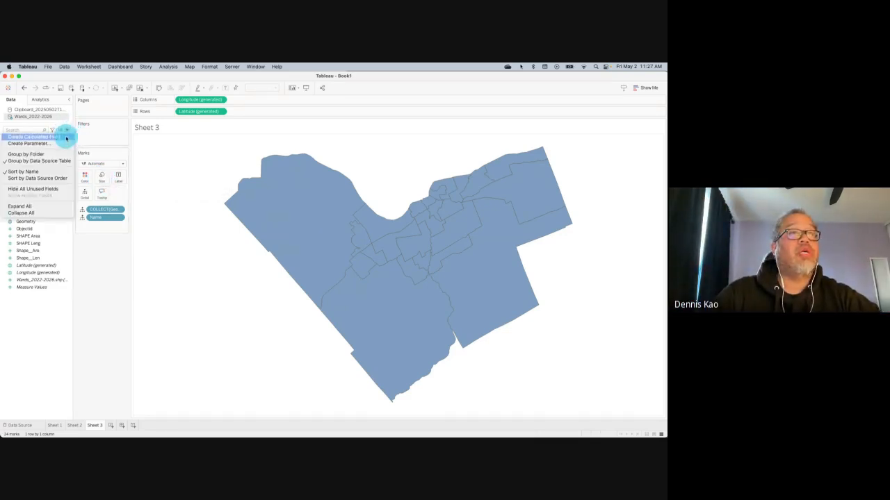
{"action": "left_click", "coordinate": [67, 136]}
{"action": "left_click", "coordinate": [154, 263]}
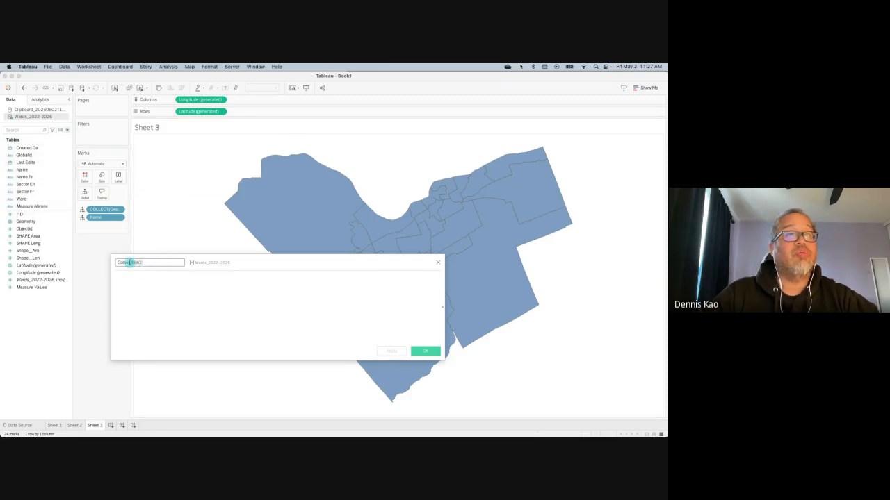
{"action": "left_click_drag", "start_coordinate": [147, 263], "coordinate": [105, 263]}
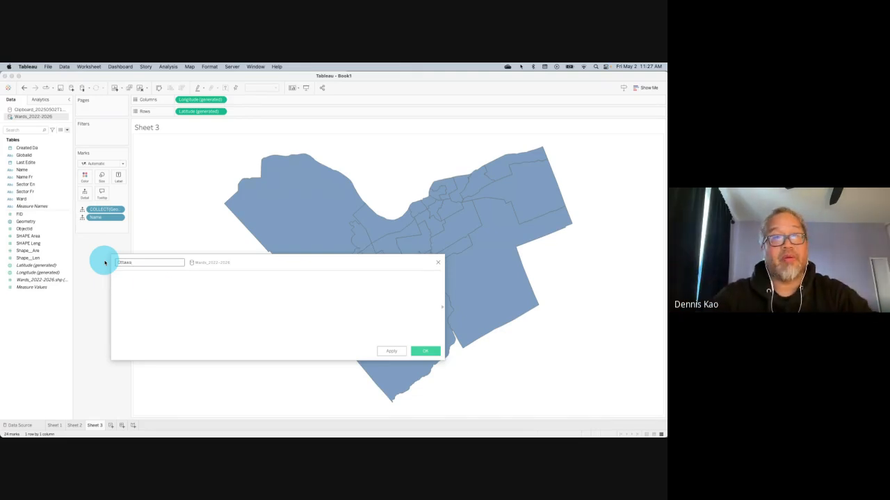
{"action": "left_click_drag", "start_coordinate": [442, 296], "coordinate": [304, 310]}
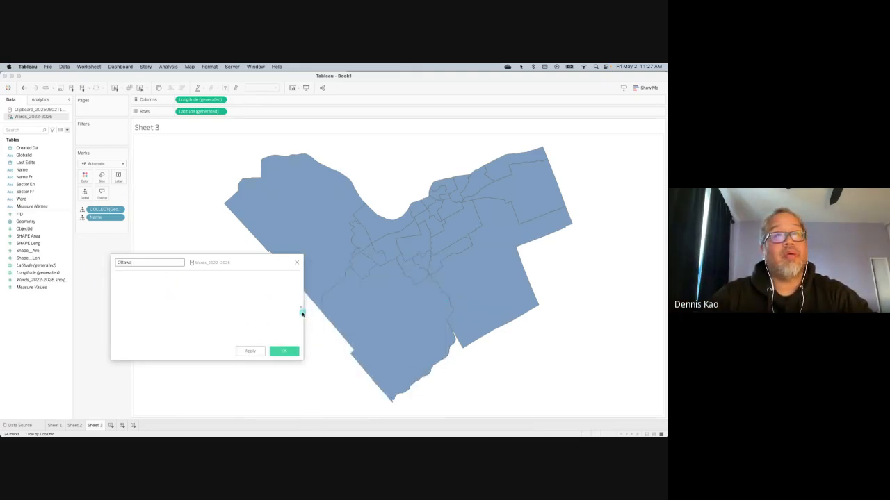
Step: Define the Ottawa calculation as Union([Geometry]), showing the function reference, and save it
{"action": "left_click", "coordinate": [178, 300]}
{"action": "type", "text": "Union("}
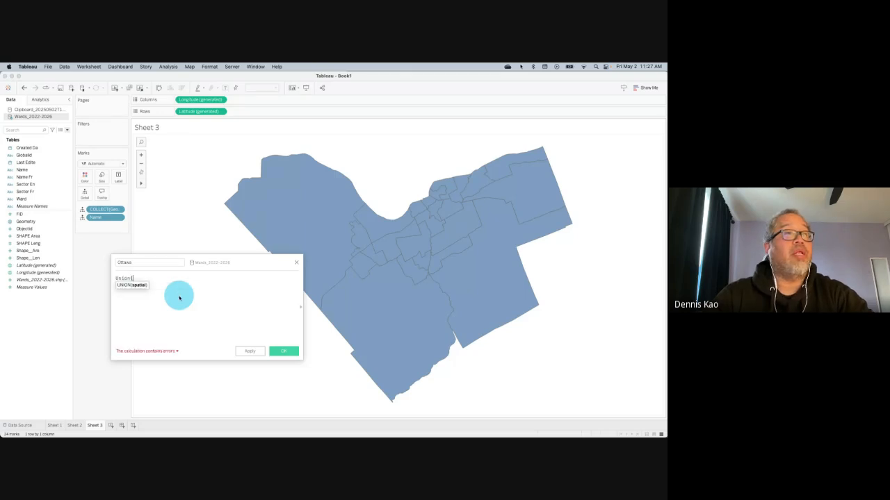
{"action": "left_click", "coordinate": [37, 222]}
{"action": "left_click_drag", "start_coordinate": [35, 224], "coordinate": [124, 277]}
{"action": "left_click", "coordinate": [300, 307]}
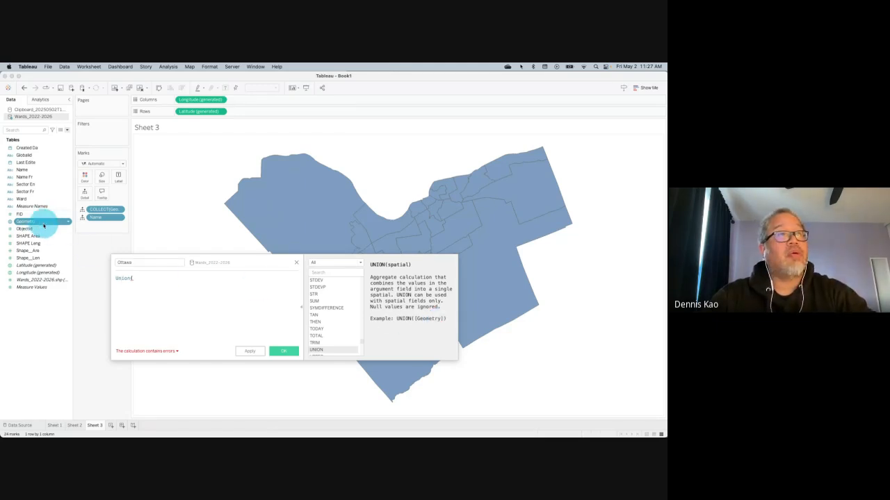
{"action": "left_click_drag", "start_coordinate": [34, 222], "coordinate": [160, 278]}
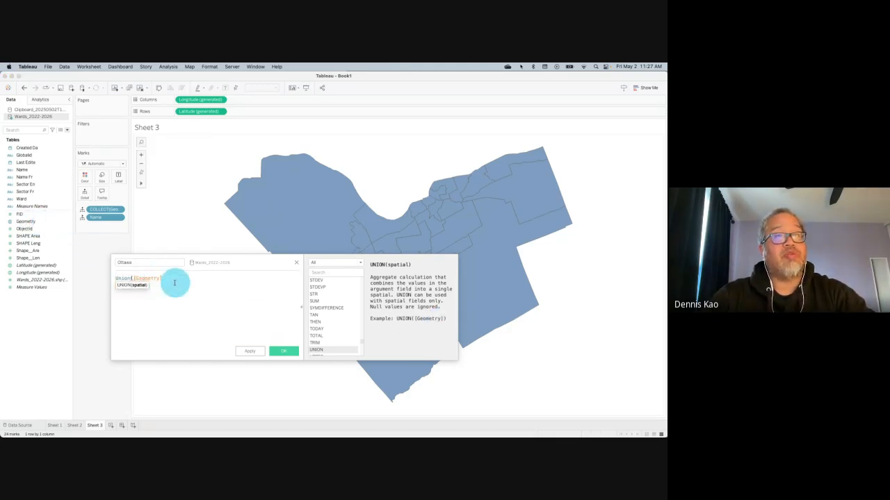
{"action": "type", "text": ")"}
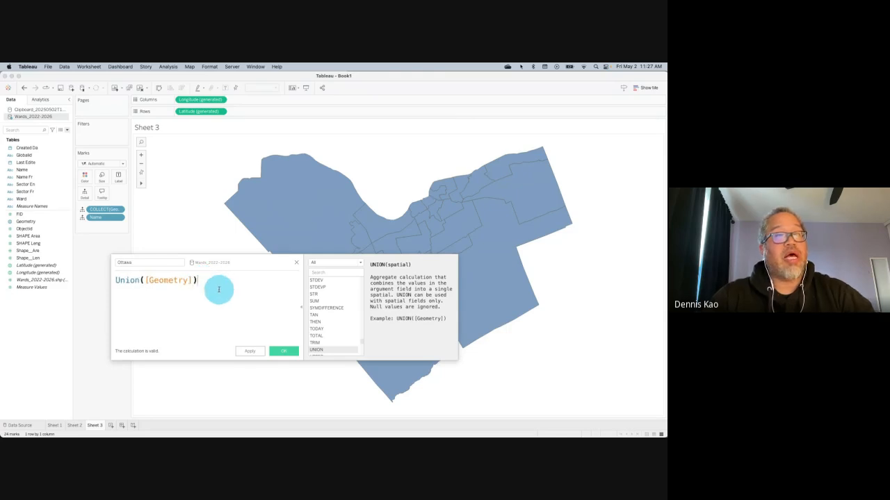
{"action": "left_click", "coordinate": [284, 351]}
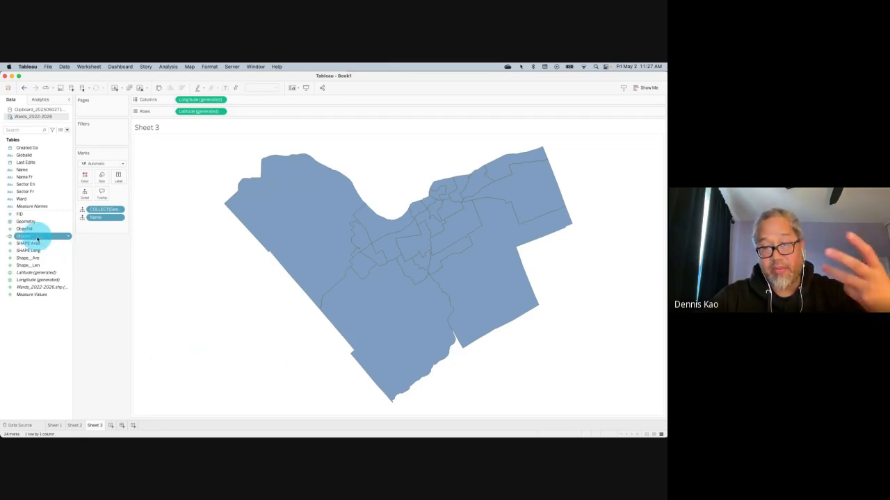
Step: Add the Ottawa field to the ward map as a new marks layer and raise its opacity
{"action": "left_click_drag", "start_coordinate": [37, 239], "coordinate": [198, 149]}
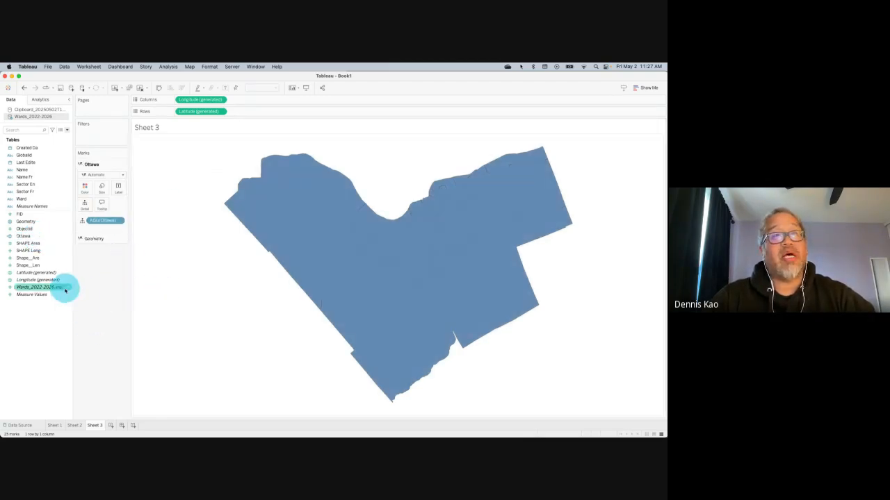
{"action": "left_click", "coordinate": [85, 187]}
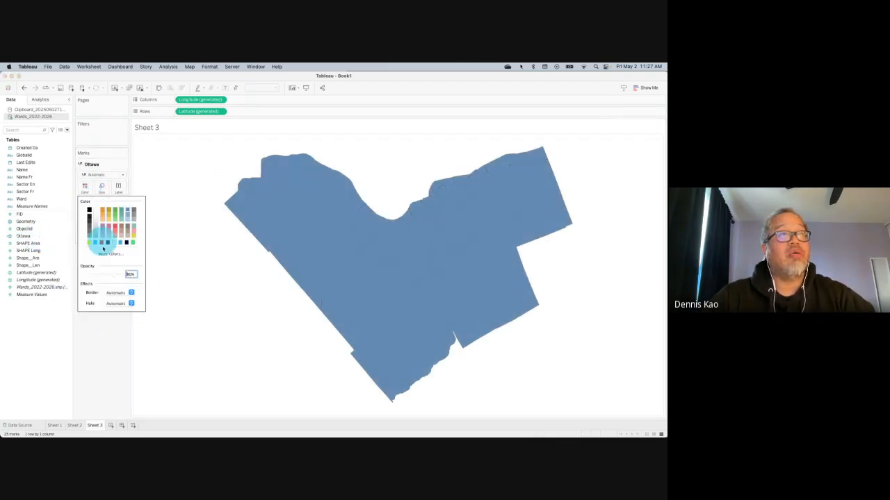
{"action": "left_click", "coordinate": [103, 363]}
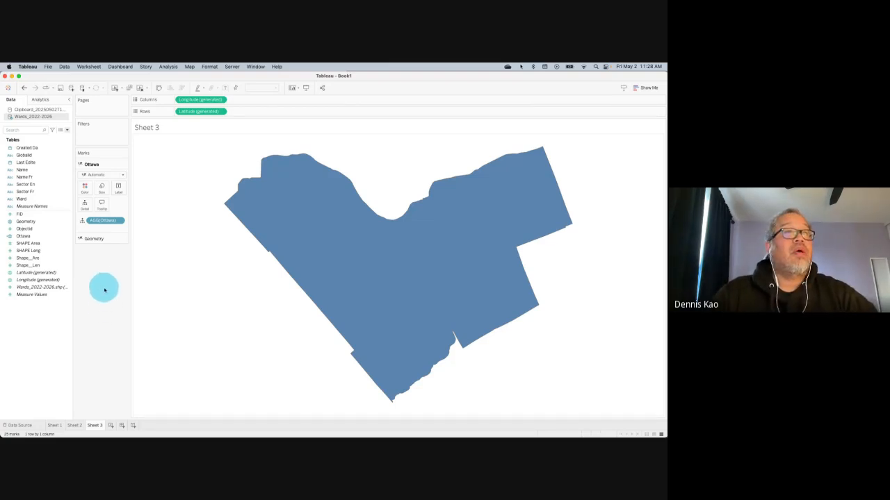
Step: Create a calculated field named Ottawa Boundaries in the Wards_2022-2026 data source
{"action": "left_click", "coordinate": [66, 131]}
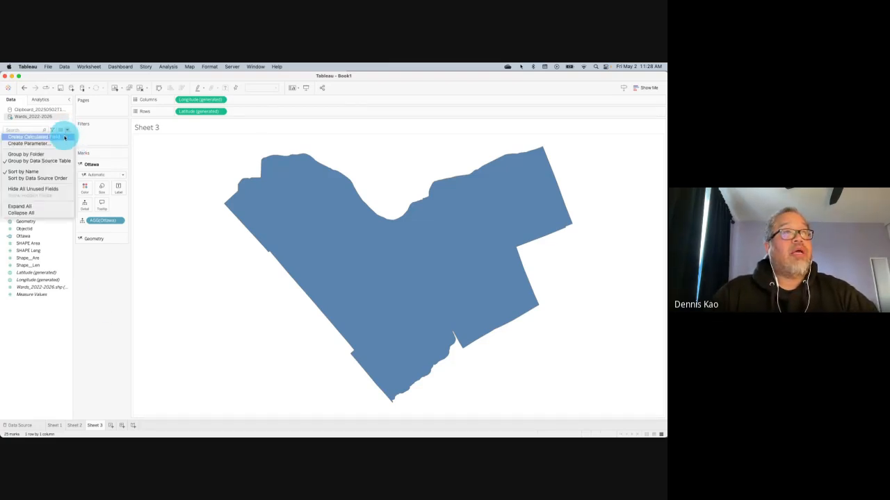
{"action": "left_click", "coordinate": [65, 137]}
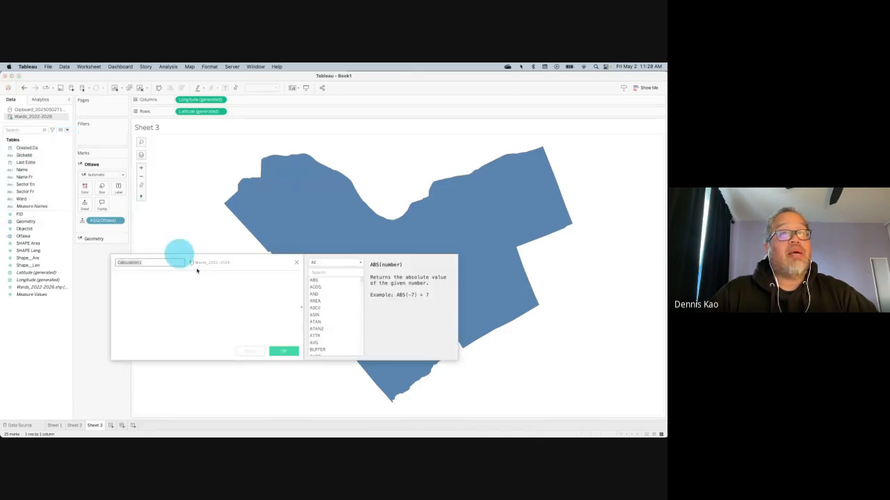
{"action": "left_click", "coordinate": [151, 262]}
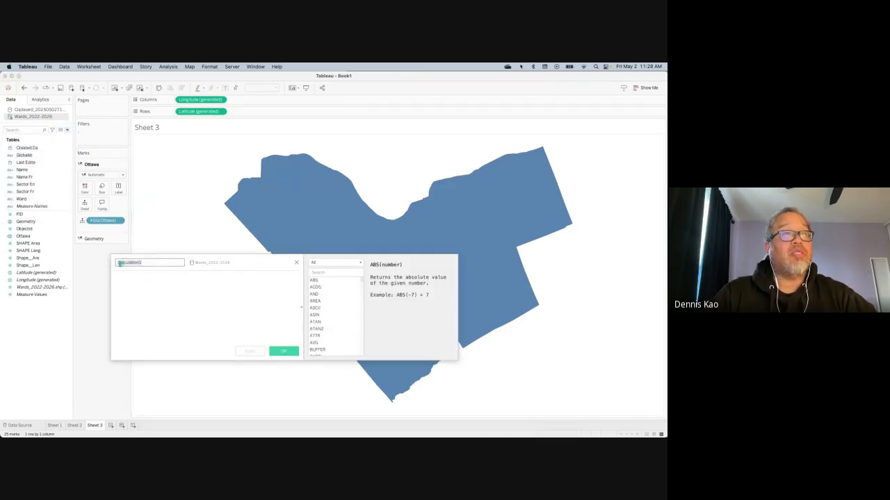
{"action": "left_click_drag", "start_coordinate": [124, 264], "coordinate": [109, 266]}
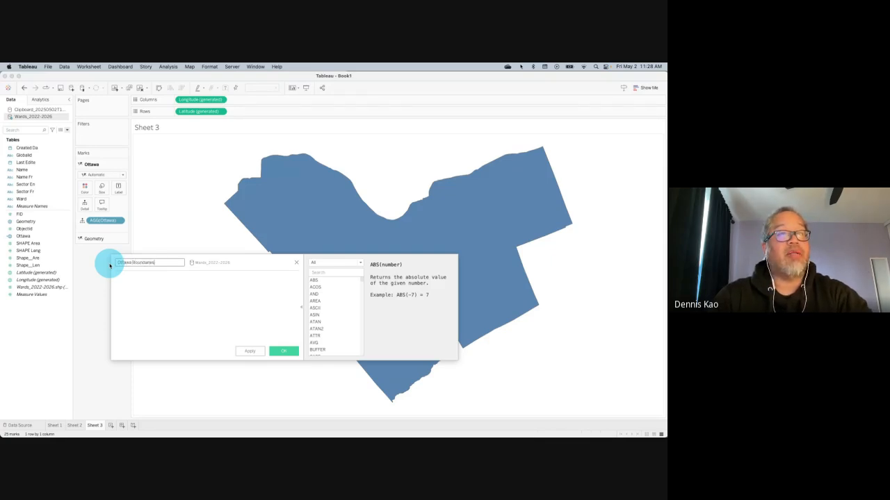
Step: Define the Ottawa Boundaries calculation as Outline([Ottawa]) and save it
{"action": "left_click", "coordinate": [134, 285]}
{"action": "type", "text": "Outline("}
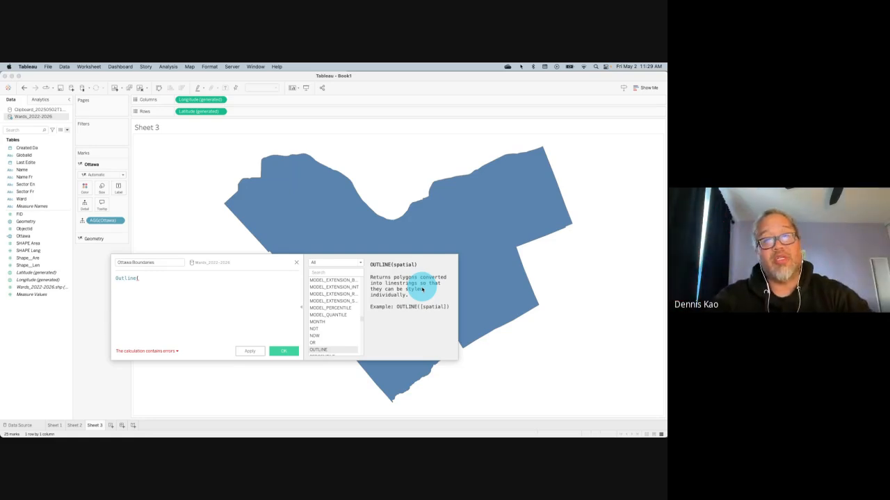
{"action": "key", "text": "BackSpace"}
{"action": "key", "text": "BackSpace"}
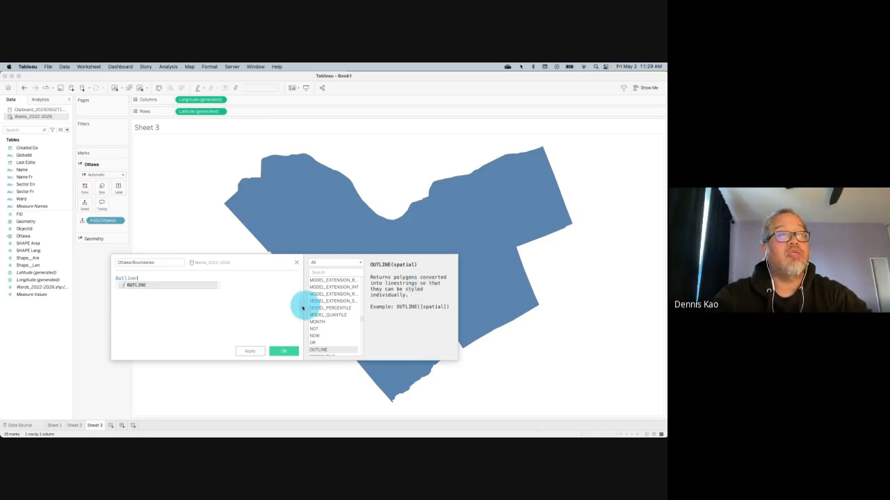
{"action": "left_click", "coordinate": [185, 279]}
{"action": "type", "text": "otta"}
{"action": "left_click", "coordinate": [173, 285]}
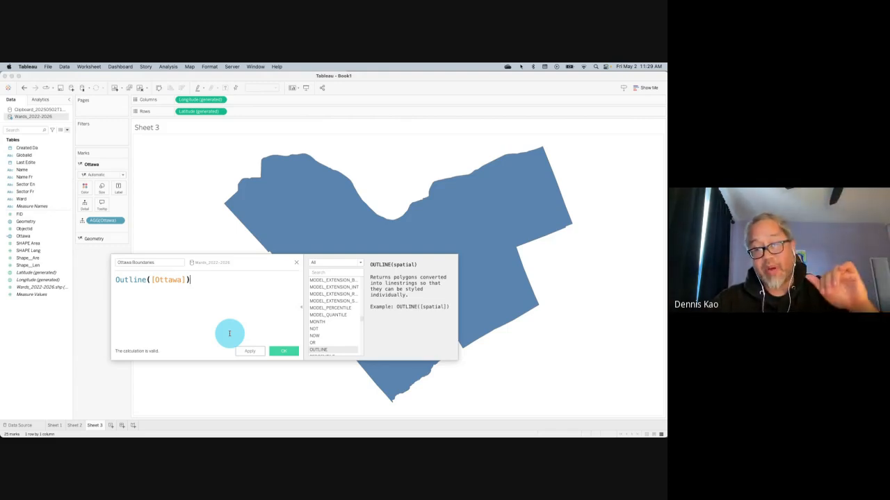
{"action": "left_click", "coordinate": [283, 351]}
Step: Add the Ottawa Boundaries field to the ward map as a new marks layer and lower the Ottawa layer's opacity
{"action": "left_click_drag", "start_coordinate": [40, 248], "coordinate": [111, 313]}
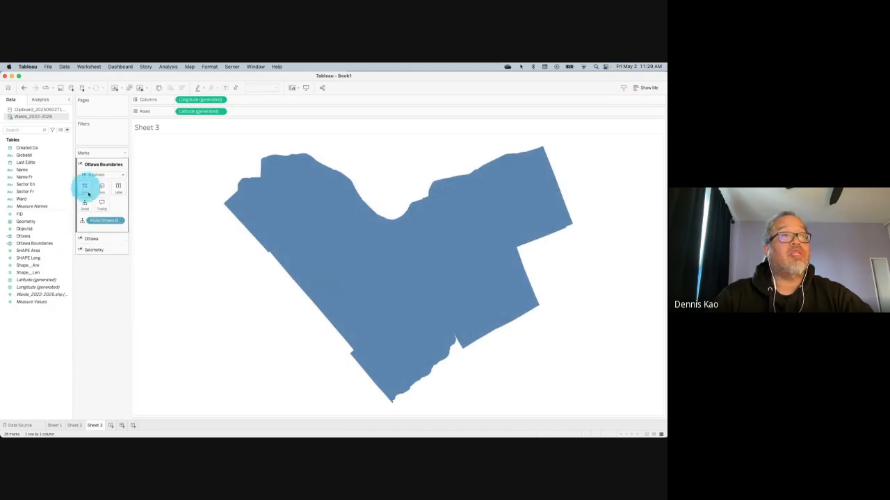
{"action": "left_click", "coordinate": [91, 238]}
{"action": "left_click", "coordinate": [84, 198]}
{"action": "left_click", "coordinate": [119, 287]}
{"action": "left_click", "coordinate": [100, 354]}
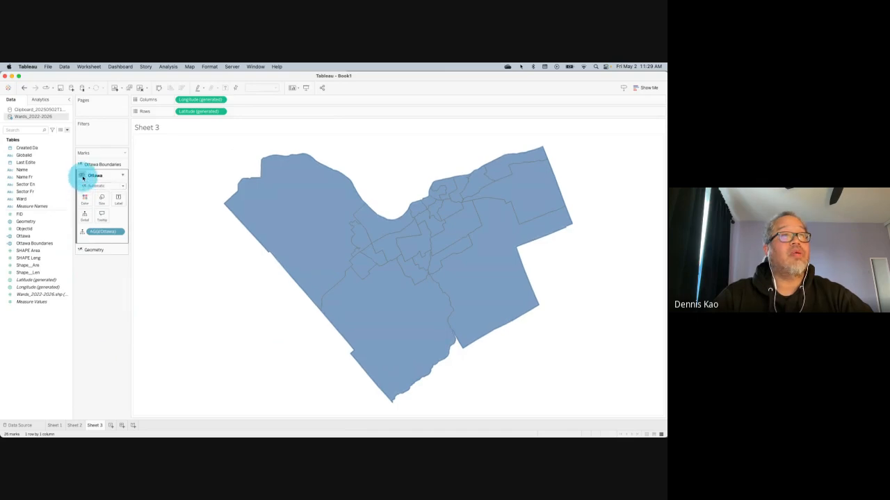
Step: Hide the Ottawa layer and set the Geometry layer's opacity to 33%
{"action": "left_click", "coordinate": [92, 249]}
{"action": "left_click", "coordinate": [84, 210]}
{"action": "left_click", "coordinate": [99, 297]}
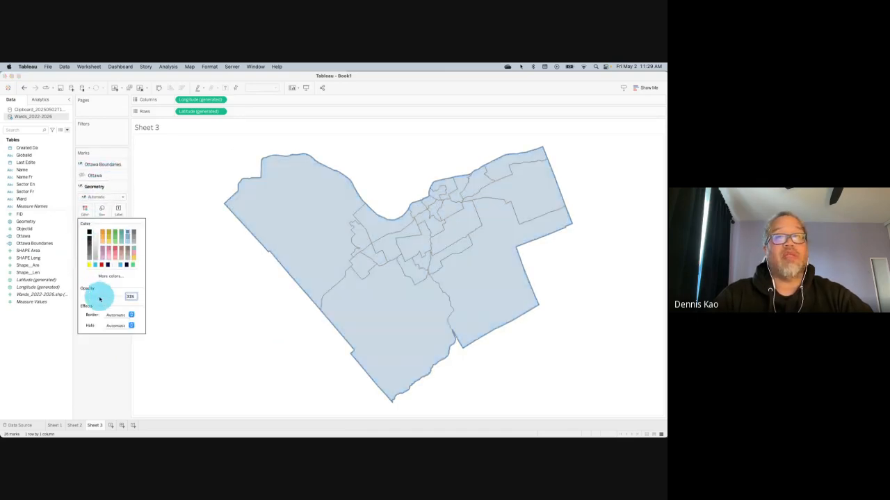
{"action": "left_click", "coordinate": [100, 353]}
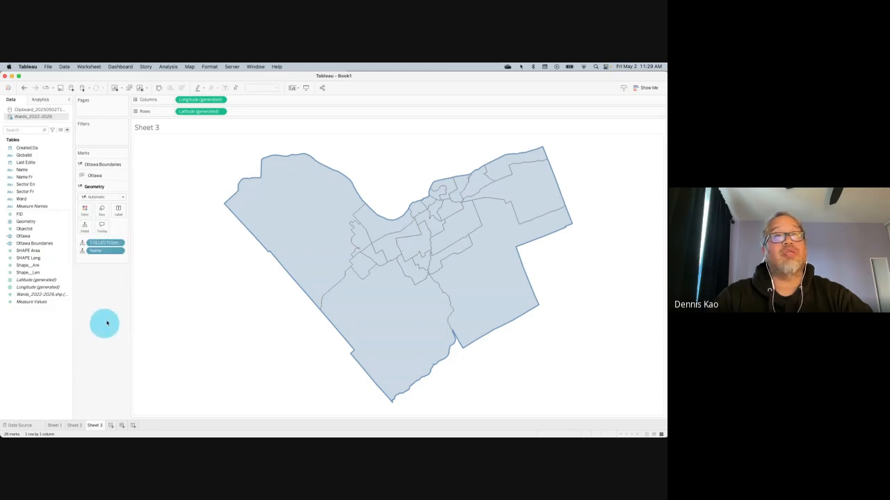
Step: Color the Ottawa Boundaries outline black, raise its opacity and thicken its line
{"action": "left_click", "coordinate": [102, 164]}
{"action": "left_click", "coordinate": [85, 187]}
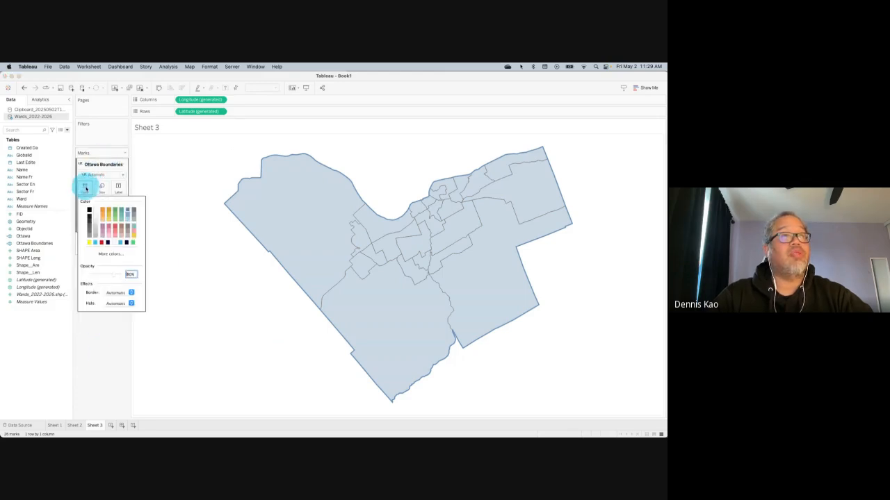
{"action": "left_click", "coordinate": [90, 218]}
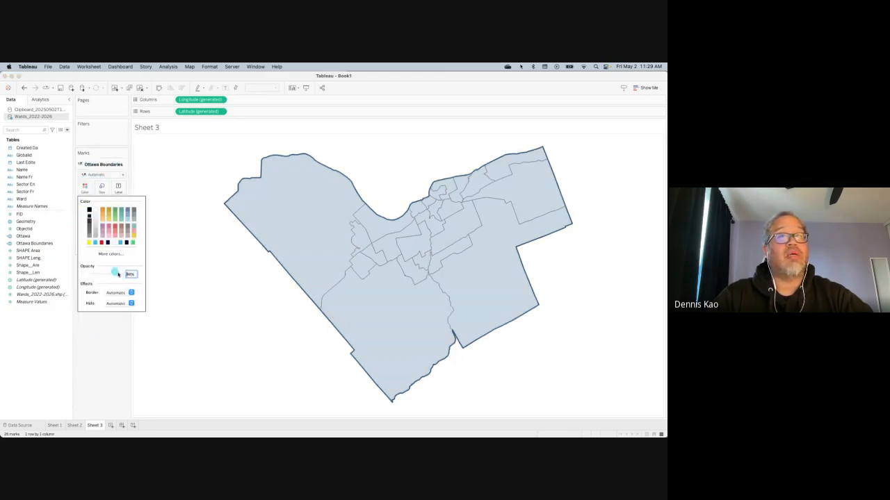
{"action": "left_click", "coordinate": [113, 361]}
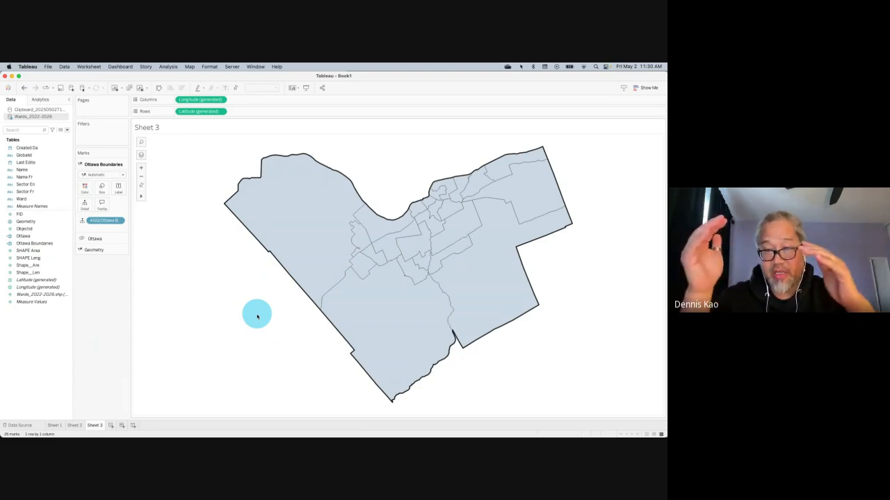
{"action": "left_click", "coordinate": [102, 187]}
{"action": "mouse_move", "coordinate": [135, 201]}
{"action": "left_mouse_down"}
{"action": "mouse_move", "coordinate": [157, 204]}
{"action": "mouse_move", "coordinate": [93, 205]}
{"action": "mouse_move", "coordinate": [123, 208]}
{"action": "left_mouse_up"}
{"action": "left_click", "coordinate": [97, 325]}
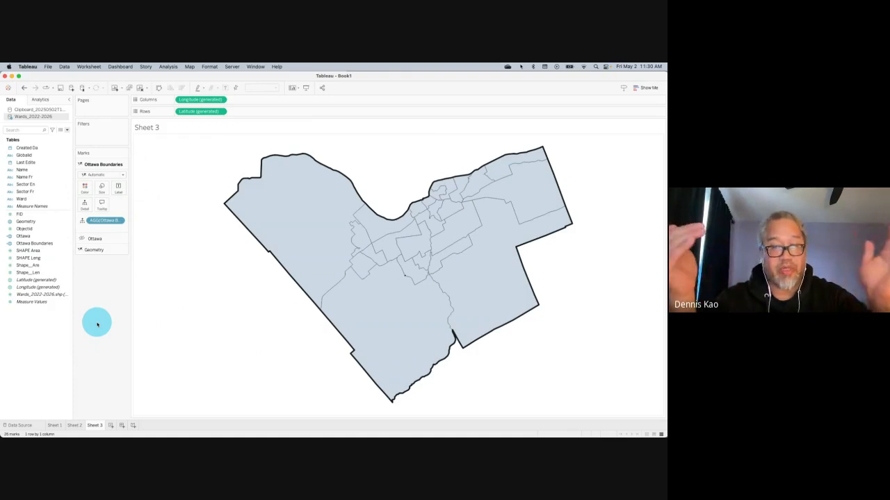
Step: Lower the Geometry layer's opacity until the ward fill is almost transparent, and reselect the Ottawa Boundaries layer
{"action": "left_click", "coordinate": [94, 249]}
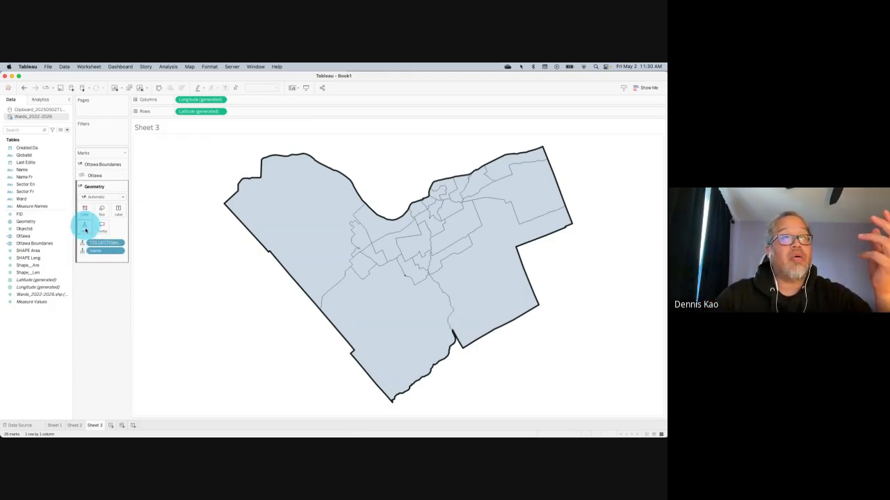
{"action": "left_click", "coordinate": [85, 209]}
{"action": "left_click_drag", "start_coordinate": [99, 298], "coordinate": [86, 298]}
{"action": "left_click", "coordinate": [92, 365]}
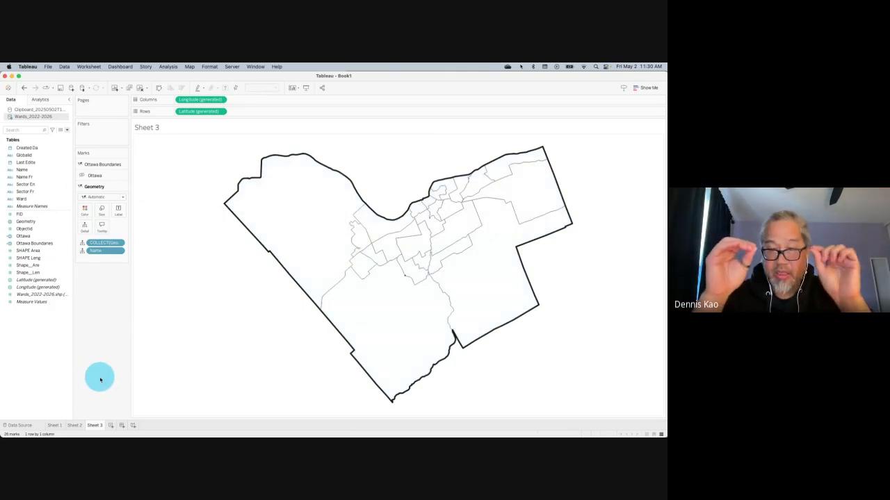
{"action": "left_click", "coordinate": [108, 167]}
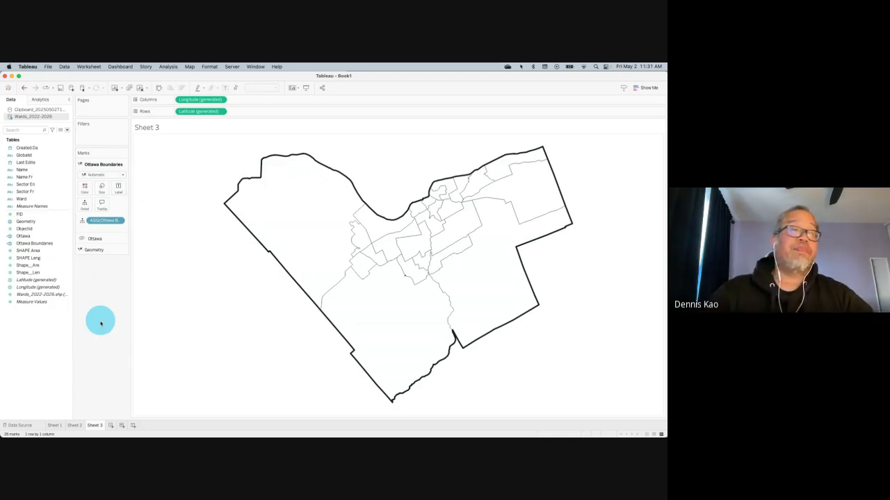
Step: Add a new worksheet, switch to Finder, and connect Ottawa Collision Data.csv from the Sandbox folder to the Tableau workbook
{"action": "left_click", "coordinate": [111, 426]}
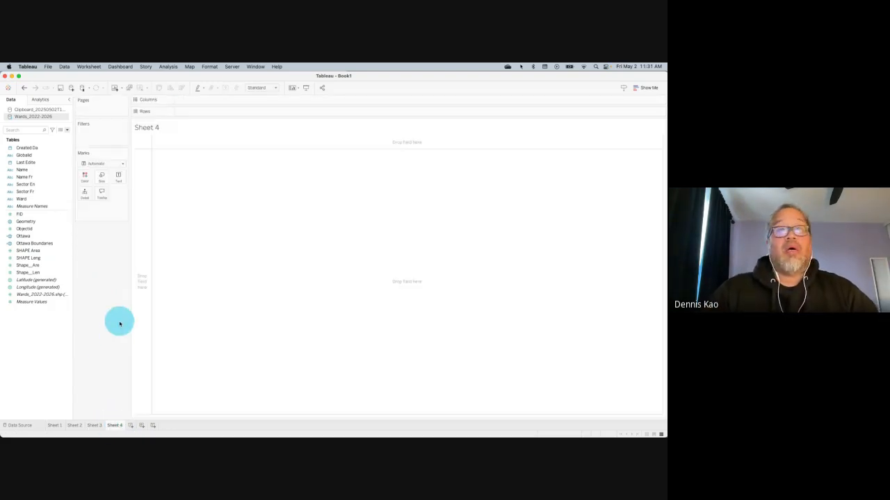
{"action": "key", "text": "ctrl+Up"}
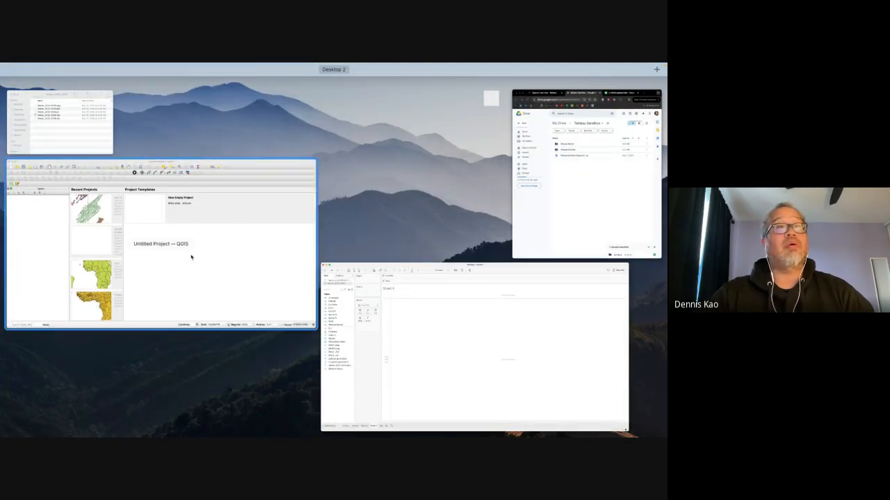
{"action": "left_click", "coordinate": [69, 116]}
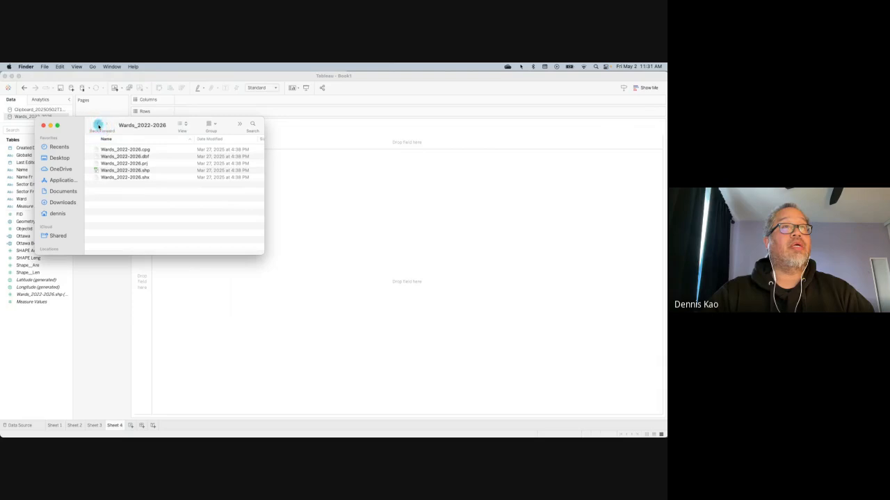
{"action": "left_click", "coordinate": [98, 125]}
{"action": "left_click", "coordinate": [124, 150]}
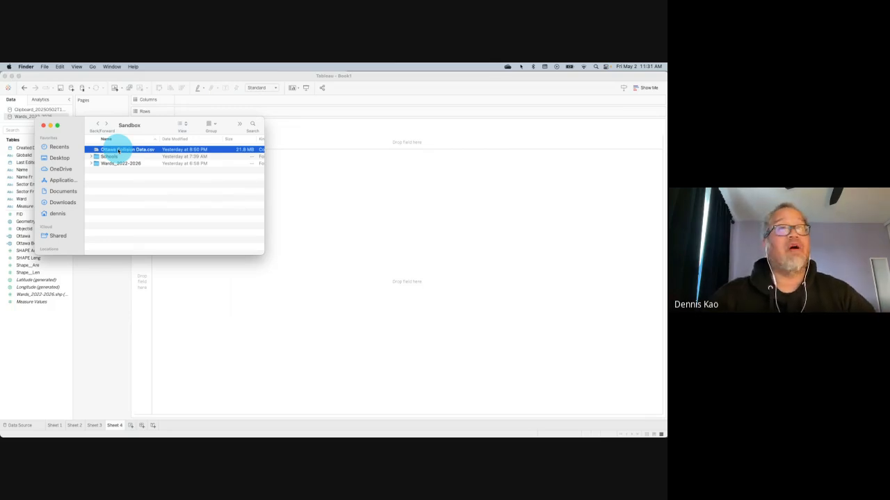
{"action": "left_click", "coordinate": [179, 220]}
{"action": "left_click_drag", "start_coordinate": [141, 151], "coordinate": [286, 312]}
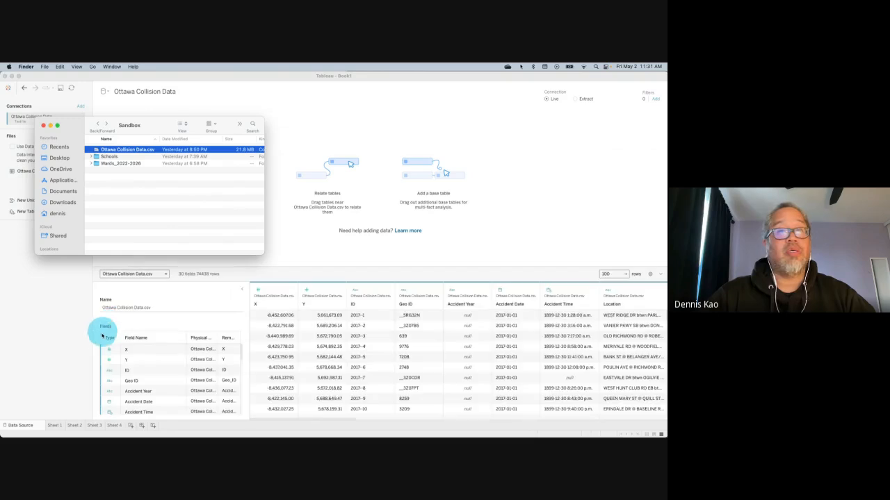
Step: Go to Sheet 4, switch to the Ottawa Collision Data source and select its Lat and Long fields
{"action": "left_click", "coordinate": [94, 424]}
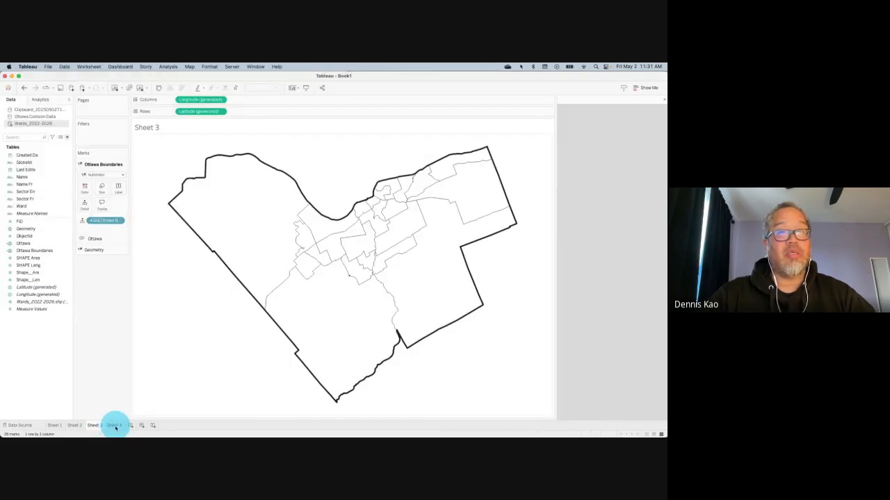
{"action": "left_click", "coordinate": [115, 425]}
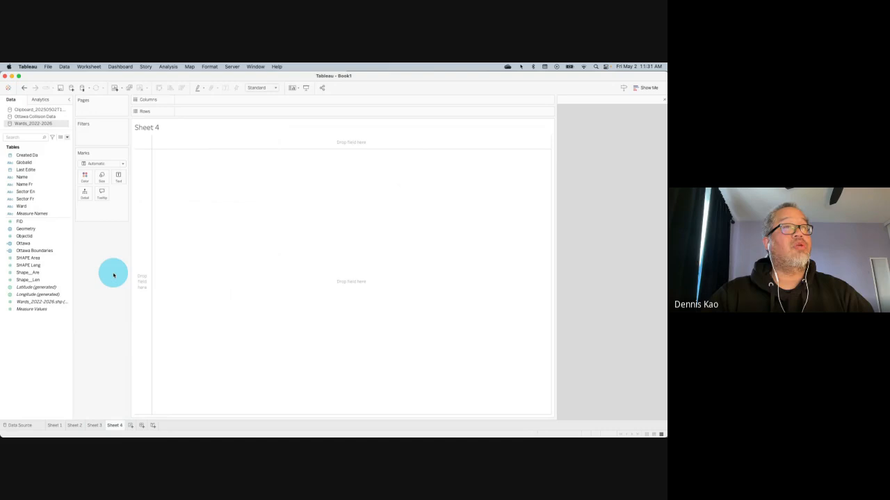
{"action": "left_click", "coordinate": [49, 117]}
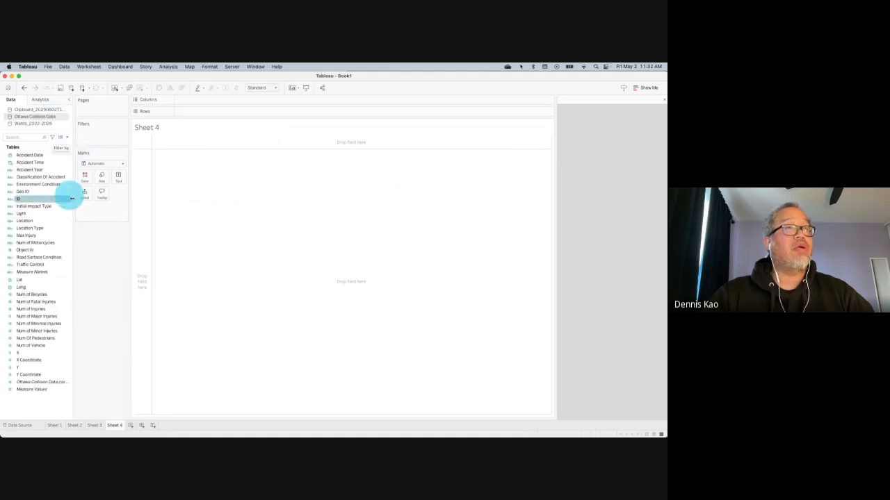
{"action": "left_click", "coordinate": [50, 280]}
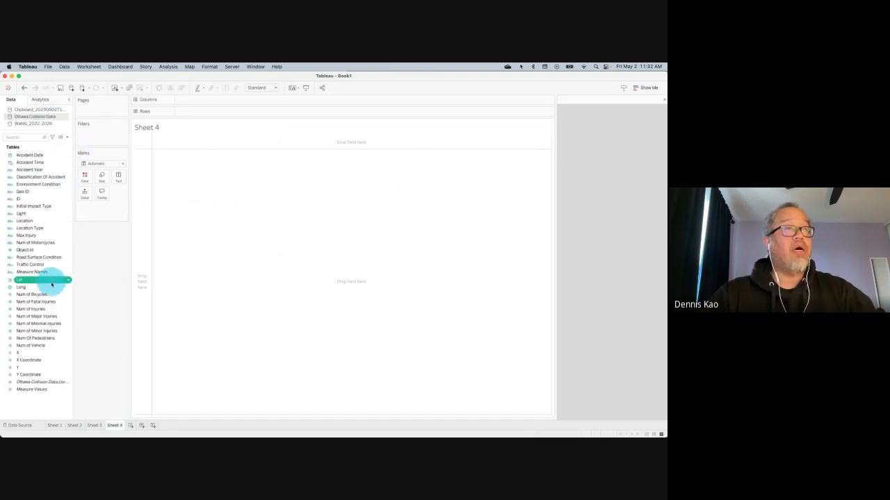
{"action": "left_click", "coordinate": [49, 287], "text": "shift"}
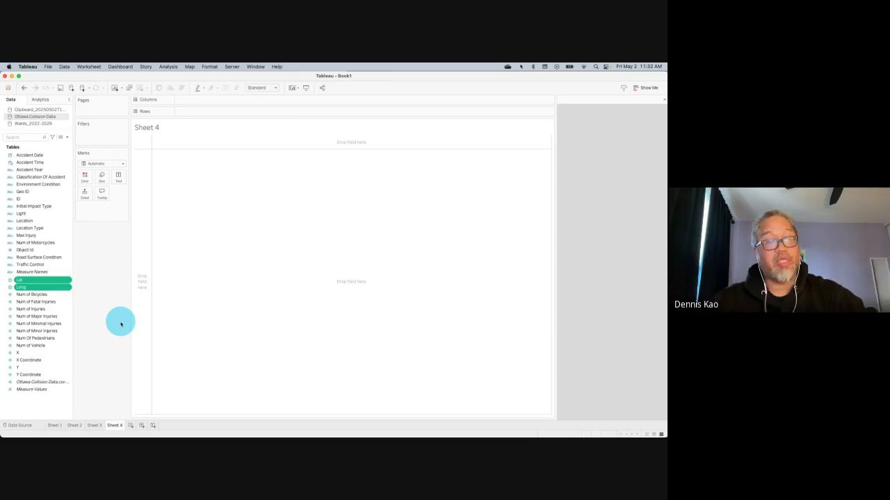
Step: Create a calculated field named Collision Point defined as makepoint([Lat], [Long]) and plot it on a map in Sheet 4
{"action": "left_click", "coordinate": [67, 138]}
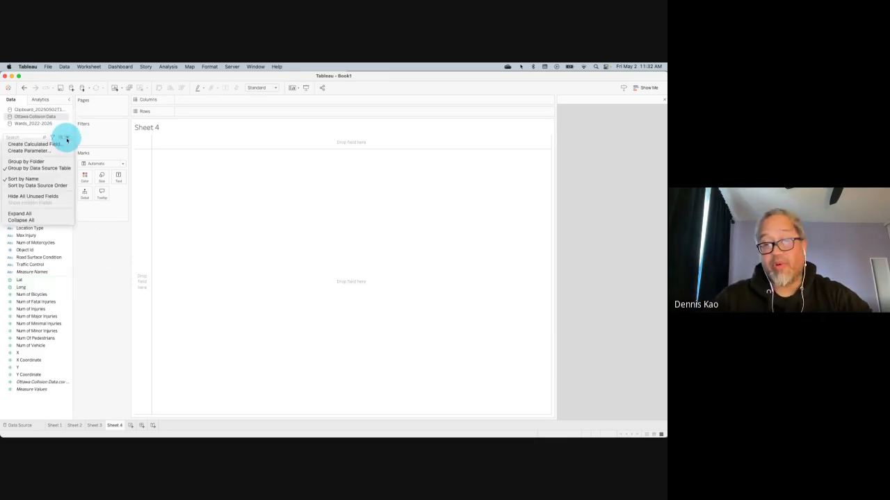
{"action": "left_click", "coordinate": [65, 144]}
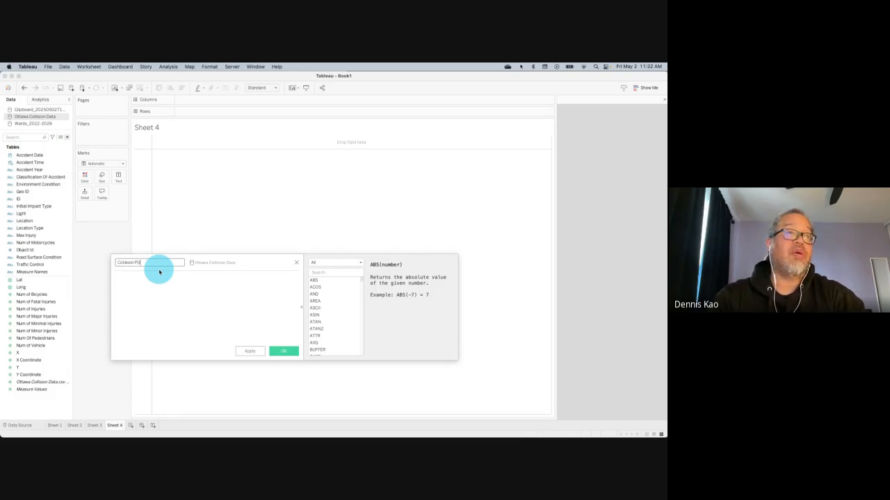
{"action": "type", "text": "makepoint(la"}
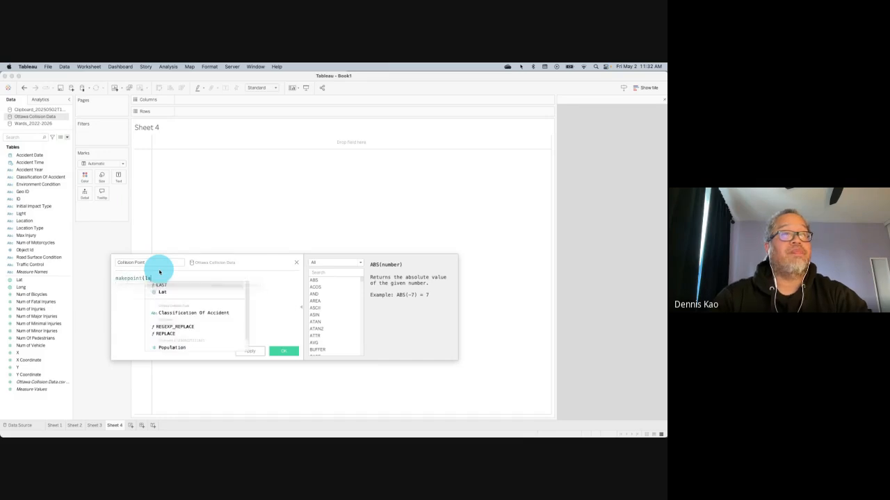
{"action": "key", "text": "Return"}
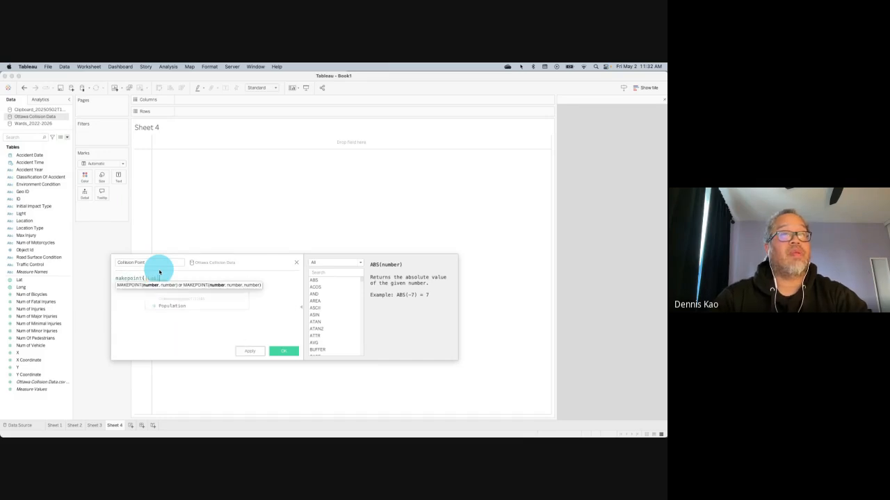
{"action": "type", "text": ", lo"}
{"action": "key", "text": "Return"}
{"action": "type", "text": ")"}
{"action": "left_click", "coordinate": [129, 278]}
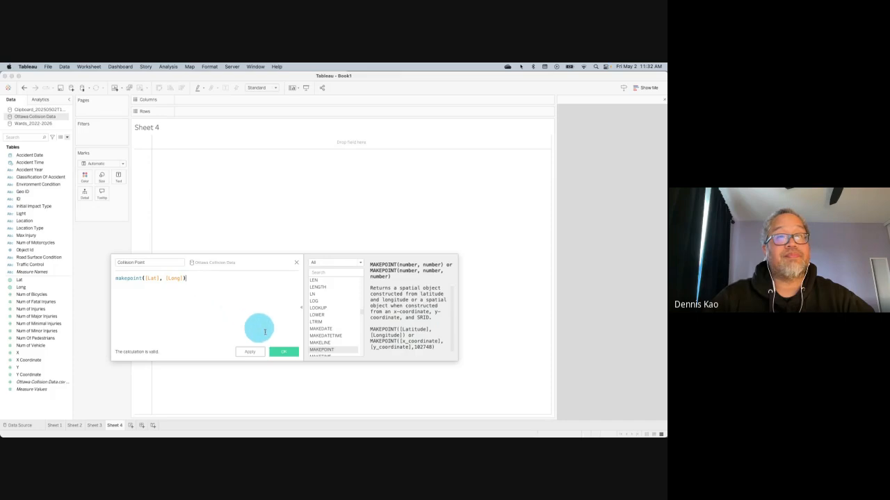
{"action": "left_click", "coordinate": [285, 352]}
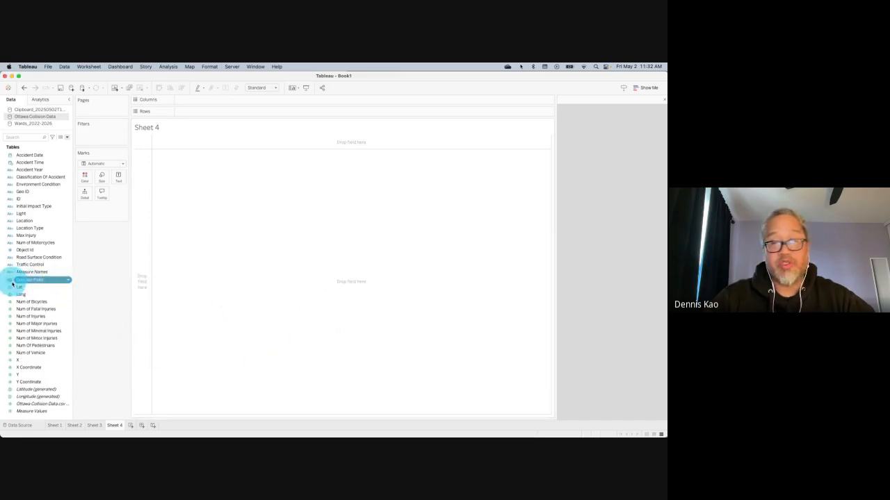
{"action": "left_click_drag", "start_coordinate": [27, 281], "coordinate": [248, 200]}
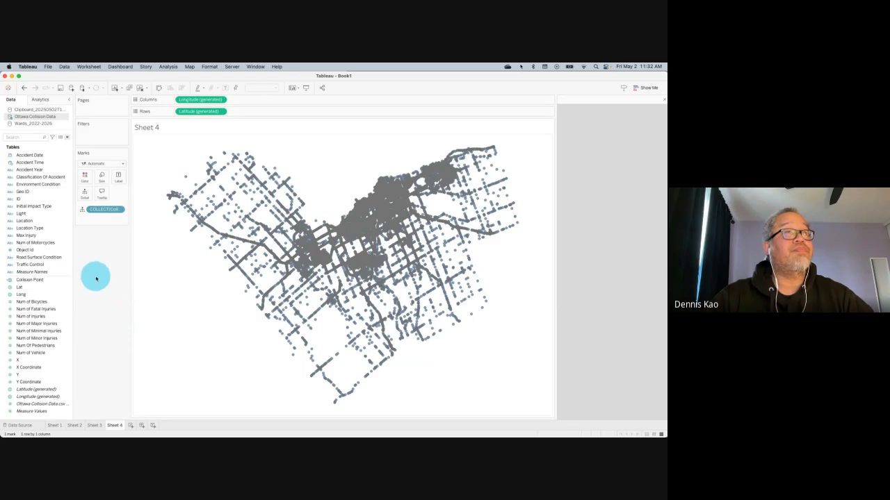
Step: Add ID as a detail on the collision points and filter Num Of Pedestrians to the range 1 to 3
{"action": "mouse_move", "coordinate": [35, 199]}
{"action": "left_mouse_down"}
{"action": "mouse_move", "coordinate": [372, 254]}
{"action": "mouse_move", "coordinate": [441, 183]}
{"action": "mouse_move", "coordinate": [410, 248]}
{"action": "mouse_move", "coordinate": [272, 254]}
{"action": "mouse_move", "coordinate": [32, 203]}
{"action": "mouse_move", "coordinate": [85, 197]}
{"action": "left_mouse_up"}
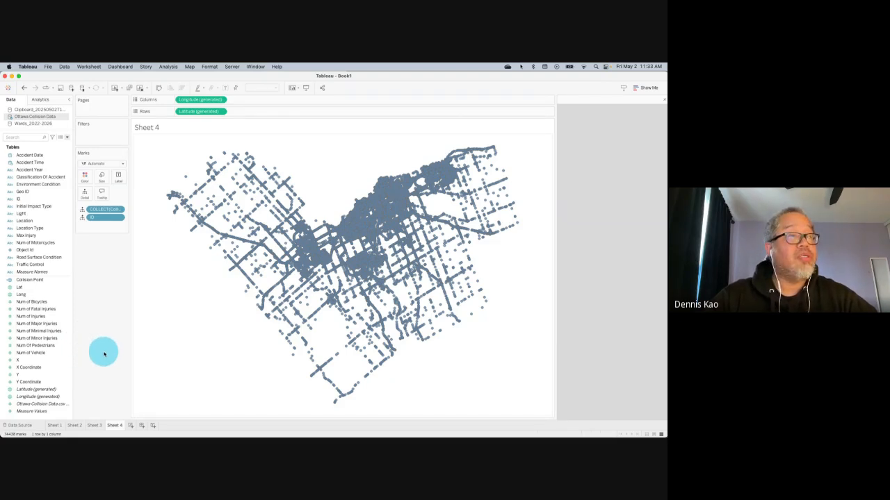
{"action": "left_click", "coordinate": [54, 361]}
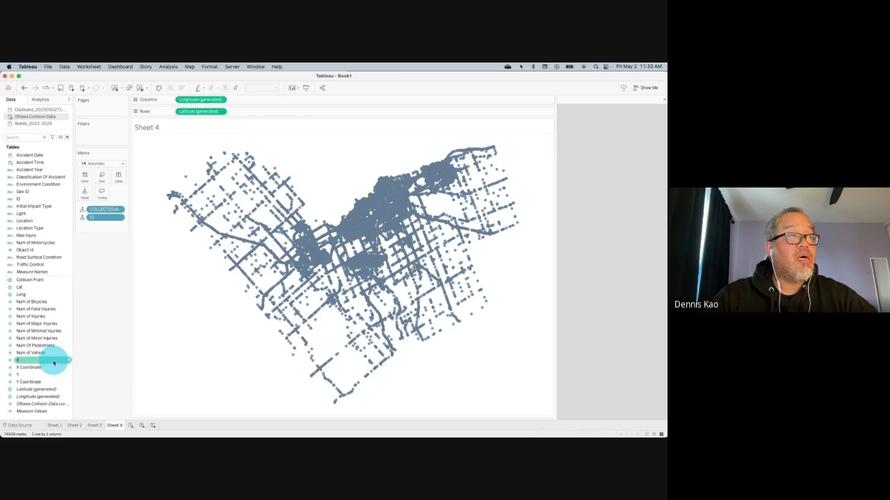
{"action": "left_click", "coordinate": [55, 346]}
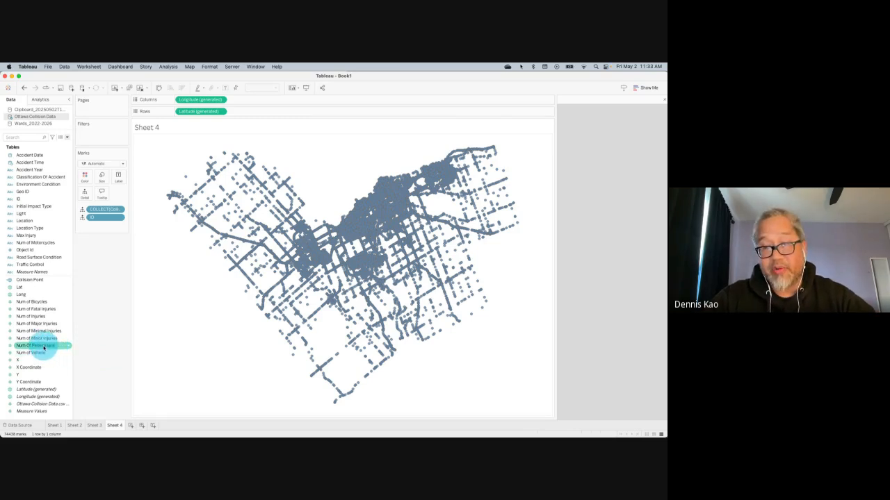
{"action": "left_click_drag", "start_coordinate": [43, 347], "coordinate": [104, 138]}
{"action": "double_click", "coordinate": [313, 213]}
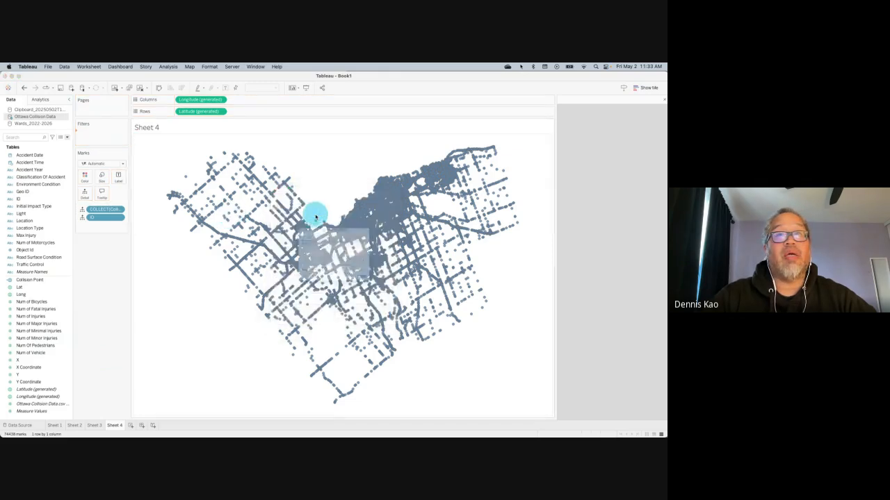
{"action": "left_click", "coordinate": [271, 260]}
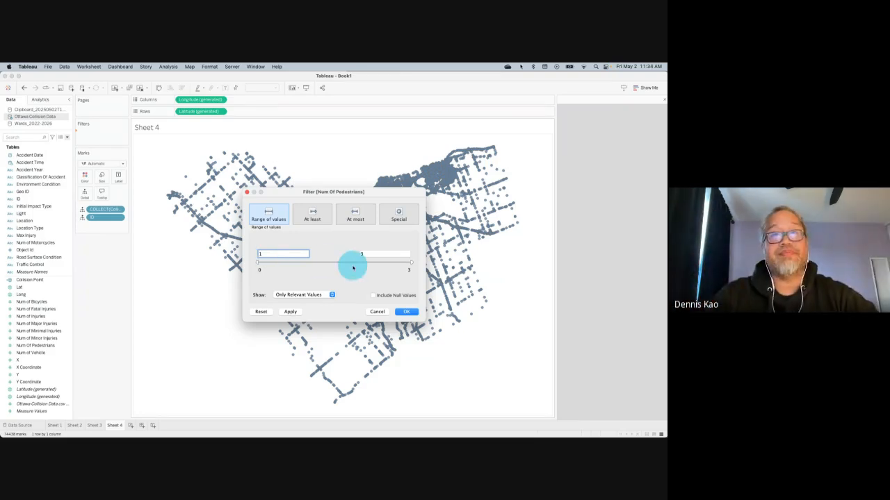
{"action": "left_click", "coordinate": [406, 311]}
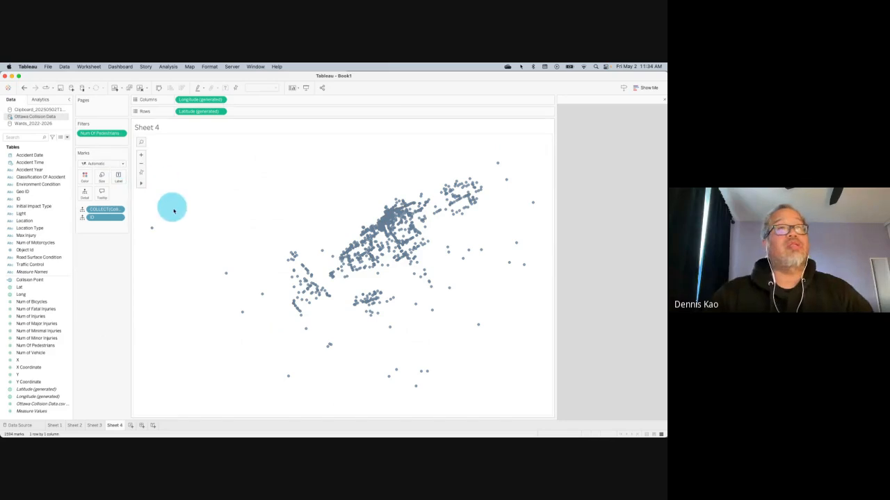
Step: Add Geometry from the Wards_2022-2026 source as a map layer and place it beneath the Collision Point layer
{"action": "left_click", "coordinate": [43, 123]}
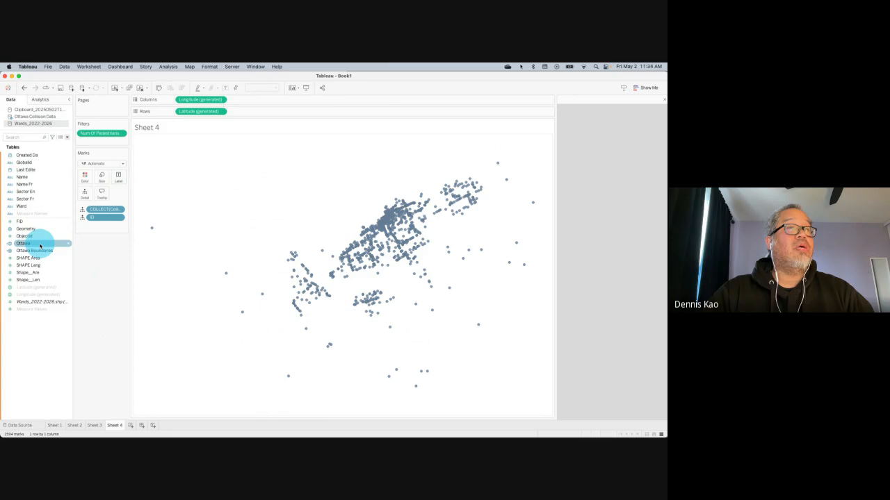
{"action": "left_click_drag", "start_coordinate": [25, 229], "coordinate": [192, 148]}
{"action": "left_click_drag", "start_coordinate": [104, 165], "coordinate": [110, 250]}
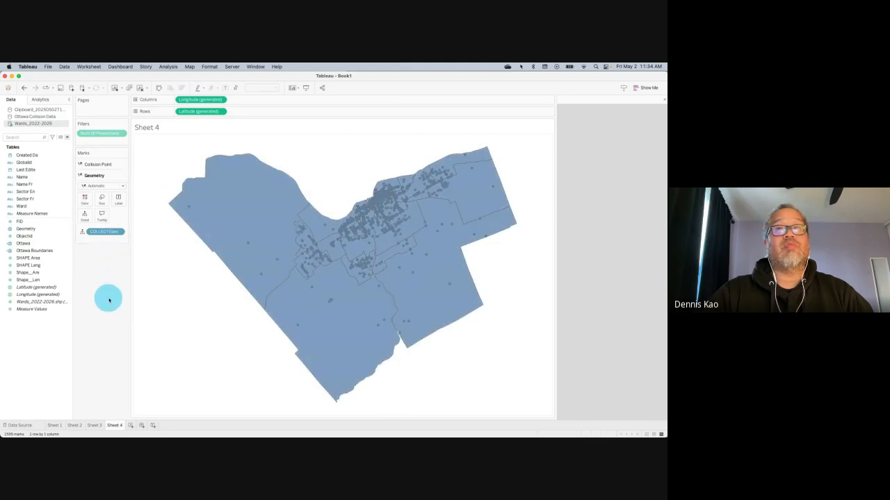
Step: Lower the Geometry layer's opacity until the ward fill is fully transparent and only the outlines remain
{"action": "left_click", "coordinate": [86, 200]}
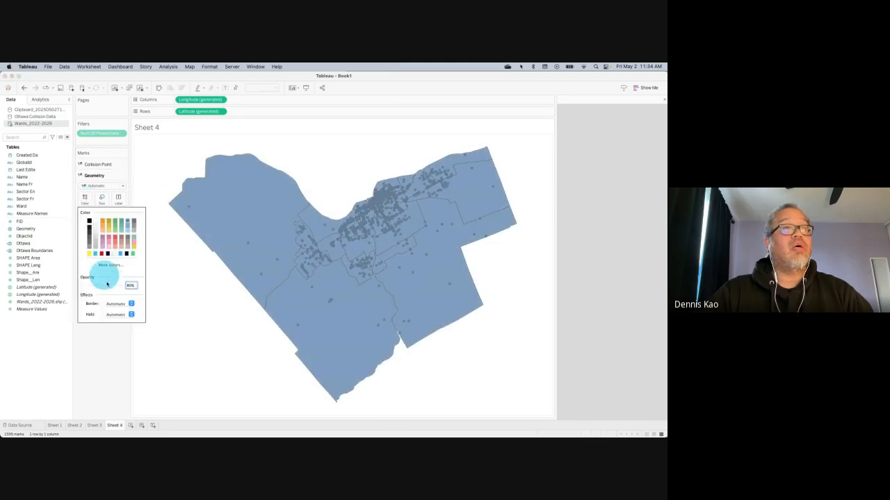
{"action": "left_click_drag", "start_coordinate": [103, 287], "coordinate": [87, 288]}
{"action": "left_click", "coordinate": [97, 356]}
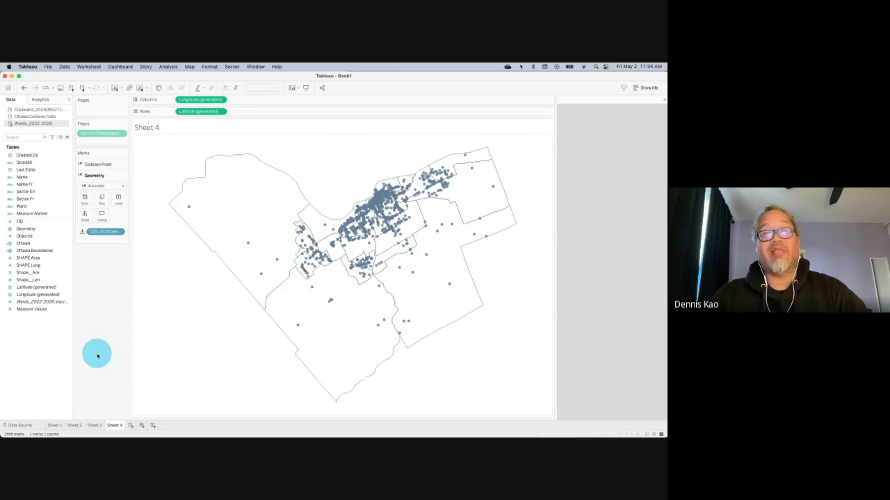
{"action": "left_click", "coordinate": [123, 177]}
{"action": "left_click", "coordinate": [119, 182]}
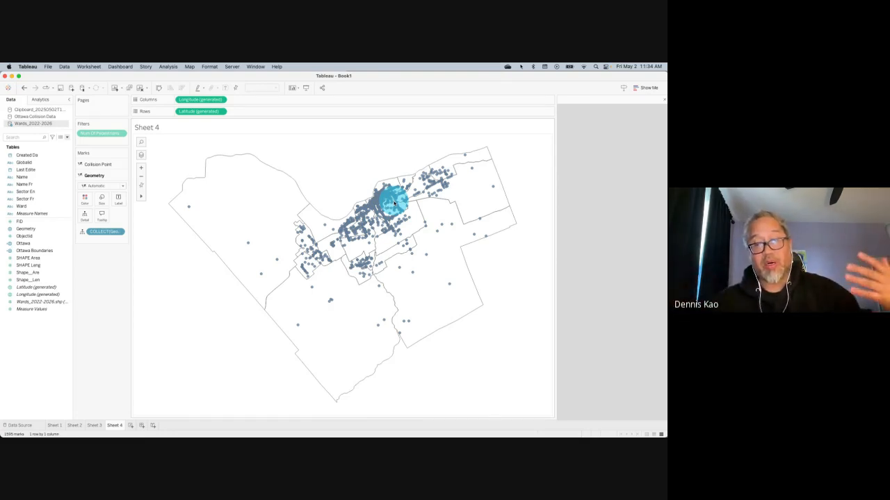
Step: Turn on the Streets, Highways, Routes background layer for the central Ottawa map and leave the Base layer off after trying it
{"action": "left_click", "coordinate": [150, 196]}
{"action": "left_click_drag", "start_coordinate": [342, 182], "coordinate": [434, 229]}
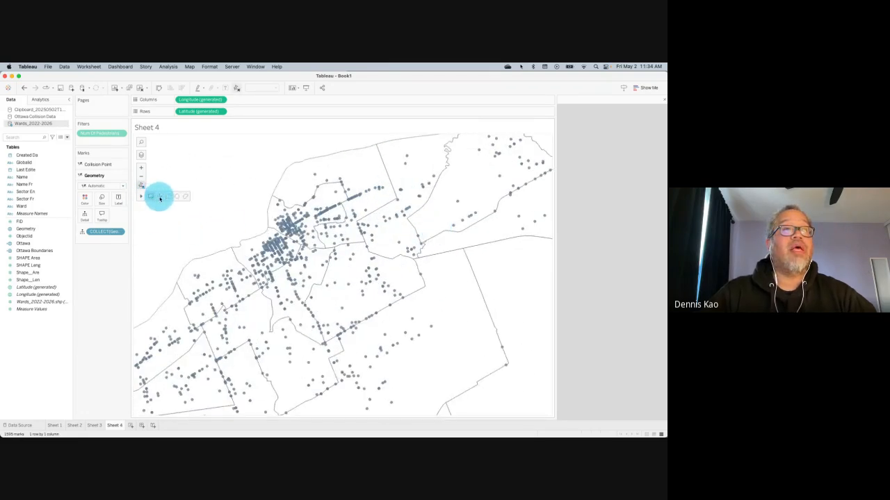
{"action": "left_click", "coordinate": [160, 199]}
{"action": "left_click_drag", "start_coordinate": [208, 206], "coordinate": [278, 192]}
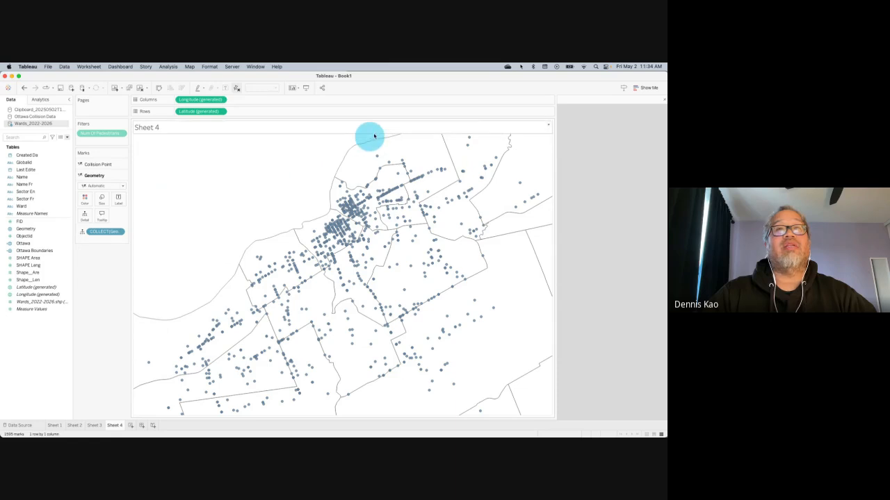
{"action": "left_click", "coordinate": [232, 66]}
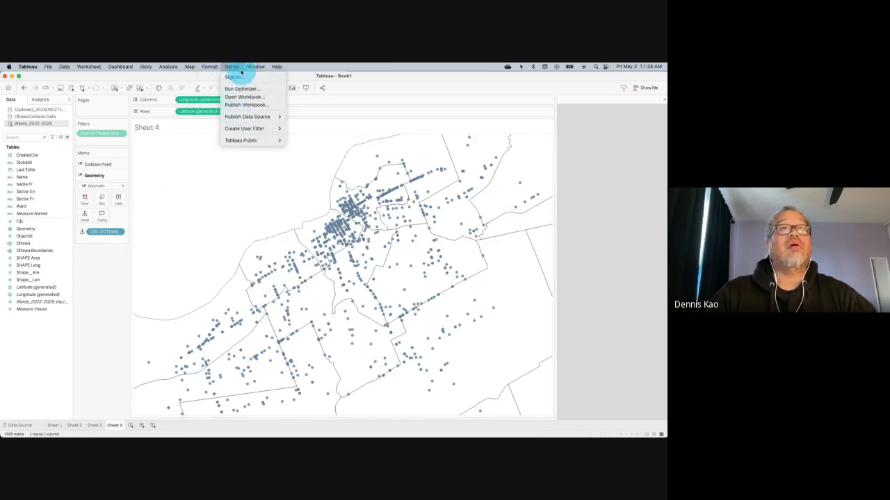
{"action": "mouse_move", "coordinate": [189, 66]}
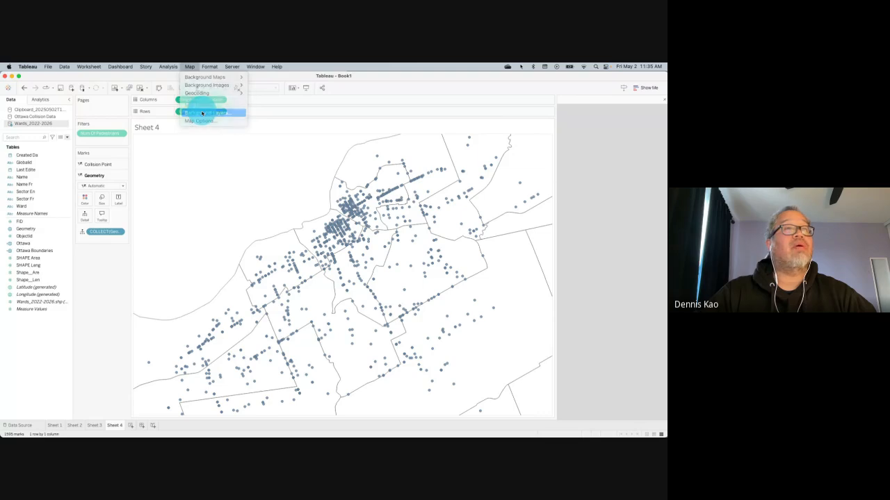
{"action": "left_click", "coordinate": [202, 113]}
{"action": "left_click", "coordinate": [11, 214]}
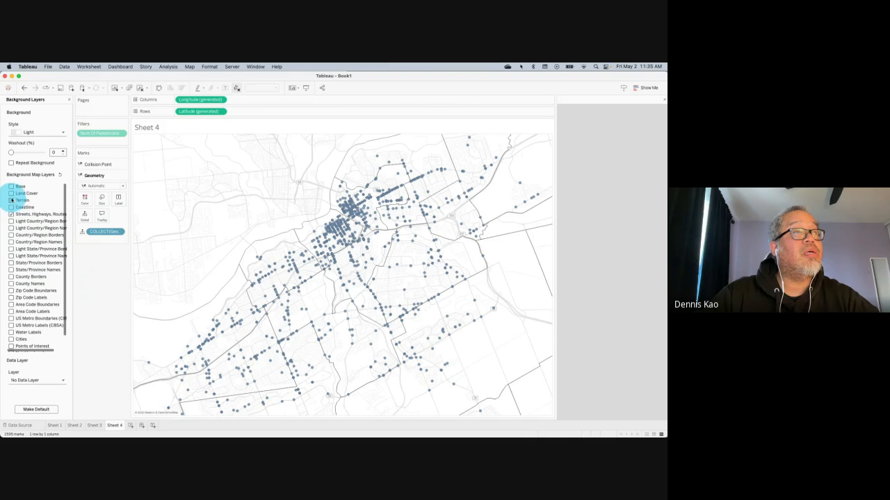
{"action": "left_click", "coordinate": [11, 187]}
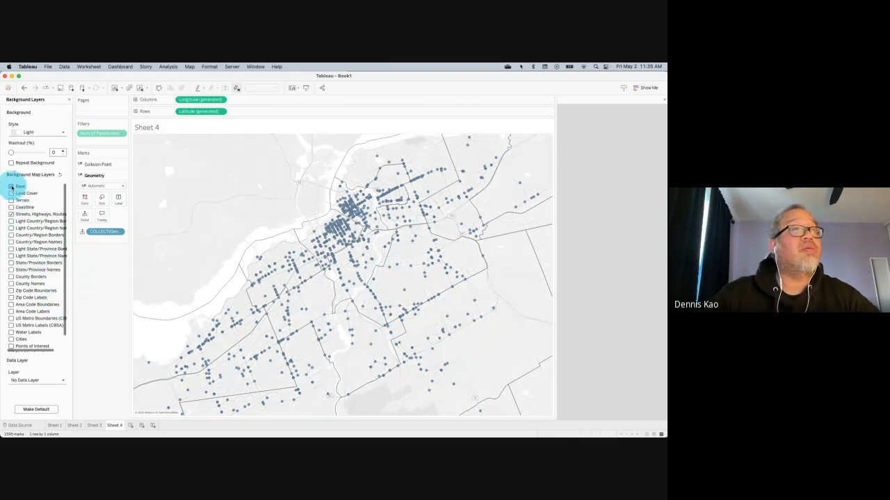
{"action": "left_click", "coordinate": [12, 188]}
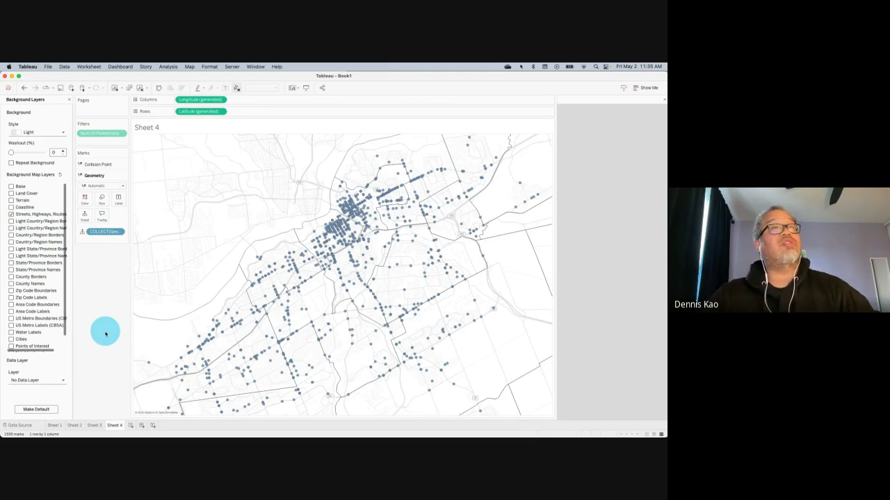
{"action": "left_click", "coordinate": [69, 100]}
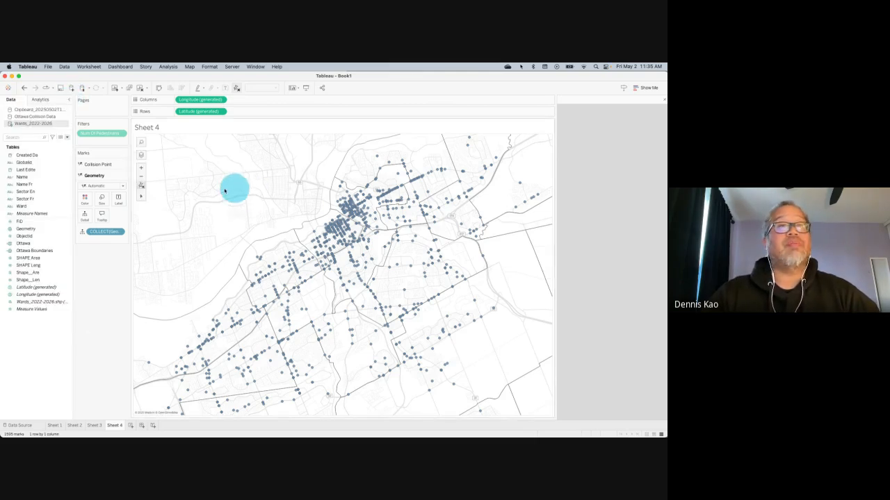
Step: Change the Collision Point layer's mark type to Density and enlarge the density marks
{"action": "left_click_drag", "start_coordinate": [275, 175], "coordinate": [448, 276]}
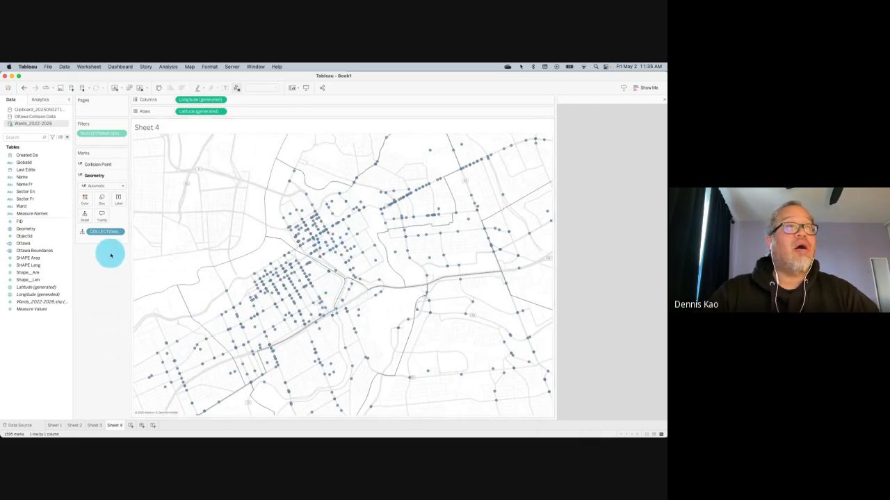
{"action": "left_click", "coordinate": [104, 165]}
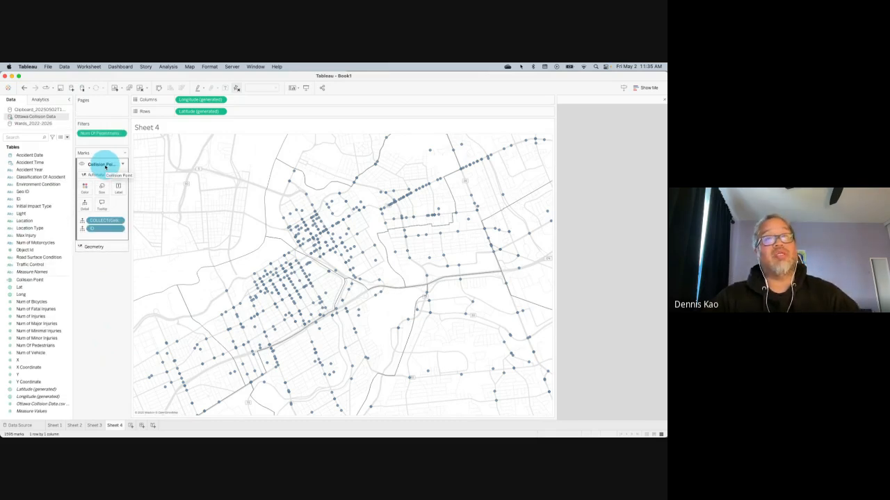
{"action": "left_click", "coordinate": [121, 174]}
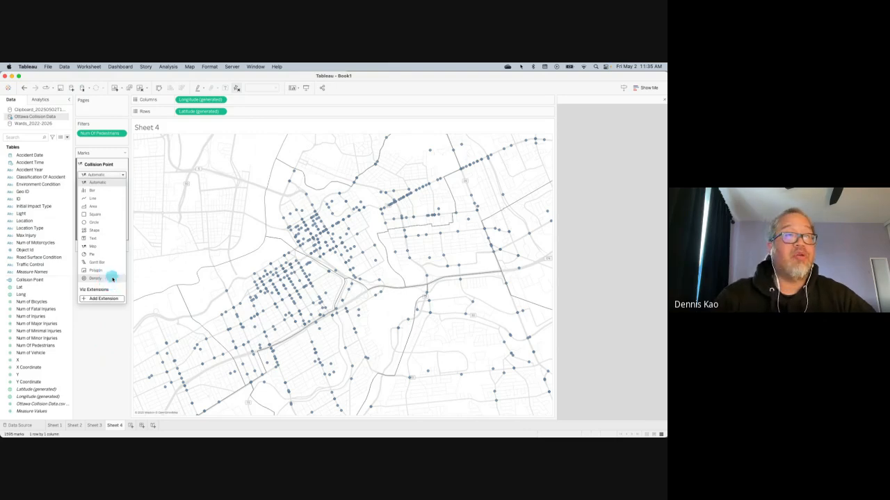
{"action": "left_click", "coordinate": [112, 279]}
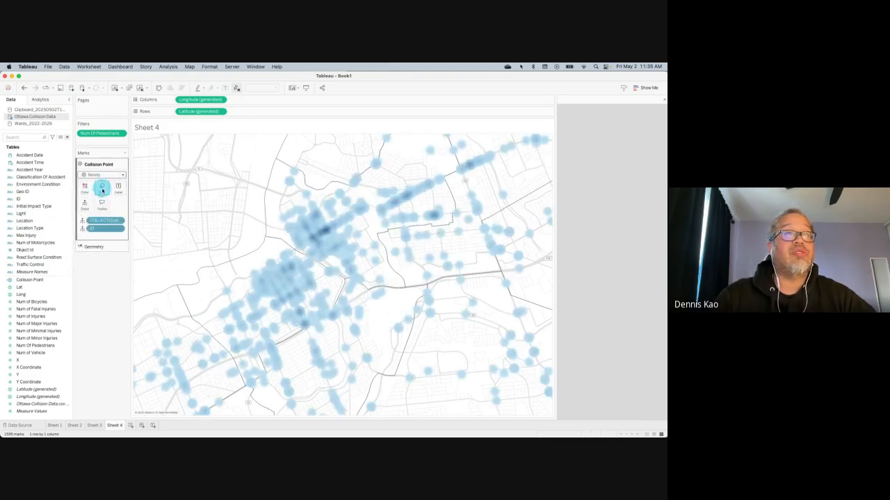
{"action": "left_click", "coordinate": [101, 187]}
{"action": "left_click_drag", "start_coordinate": [138, 208], "coordinate": [144, 206]}
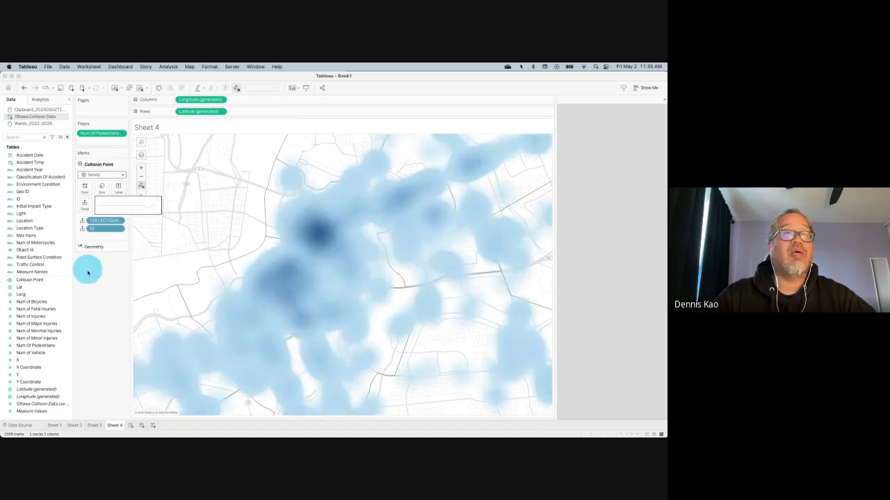
Step: Color the collision density with the Density Multi-color Dark palette and reduce the size of the density marks
{"action": "left_click", "coordinate": [85, 188]}
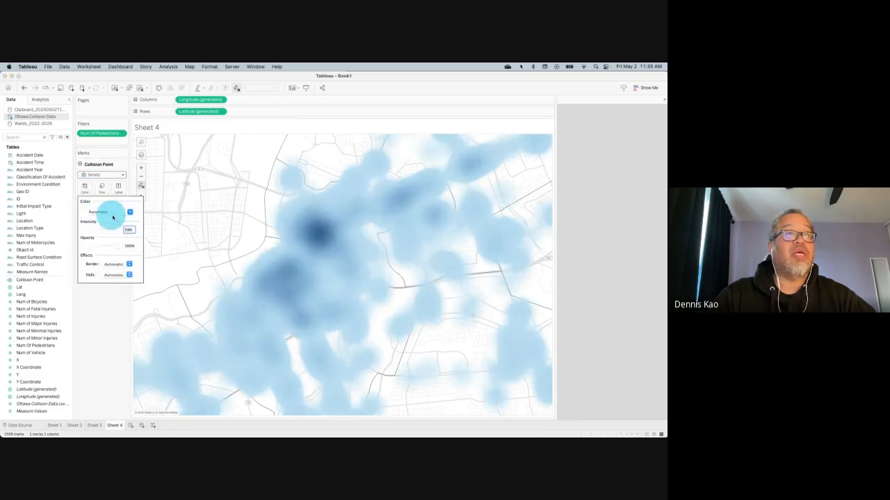
{"action": "left_click", "coordinate": [130, 214]}
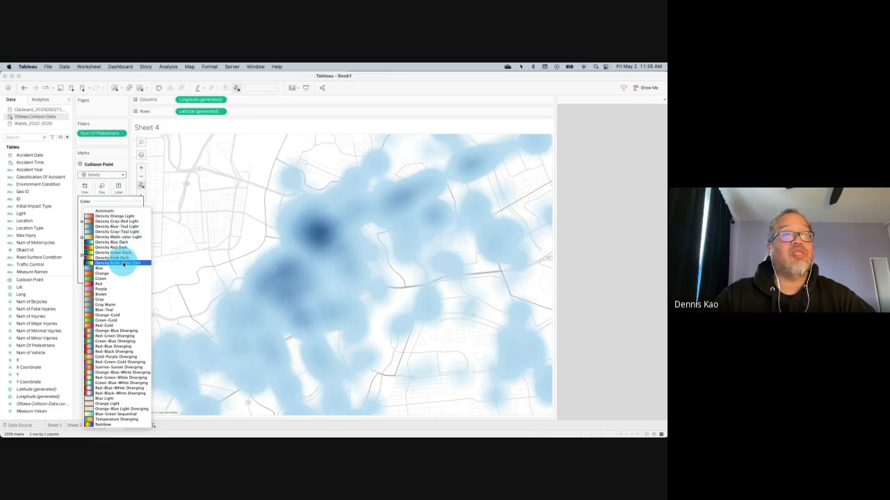
{"action": "left_click", "coordinate": [117, 263]}
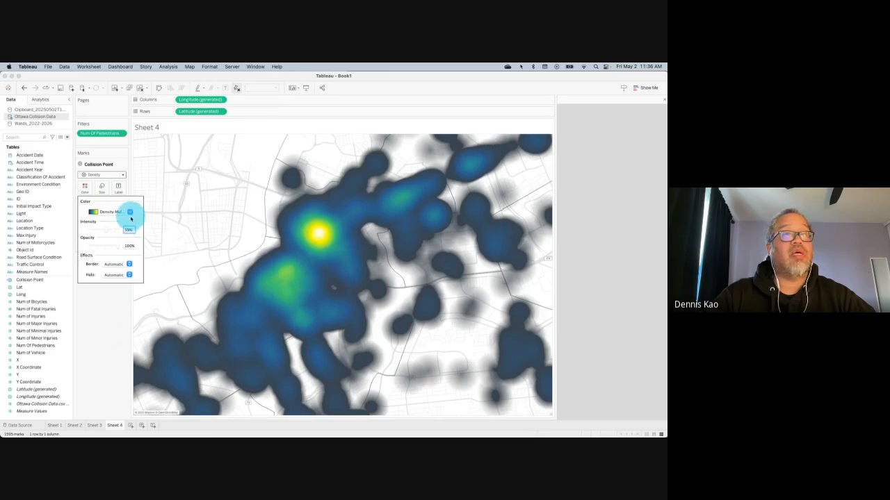
{"action": "left_click", "coordinate": [101, 189]}
{"action": "mouse_move", "coordinate": [130, 206]}
{"action": "left_mouse_down"}
{"action": "mouse_move", "coordinate": [119, 206]}
{"action": "mouse_move", "coordinate": [134, 207]}
{"action": "left_mouse_up"}
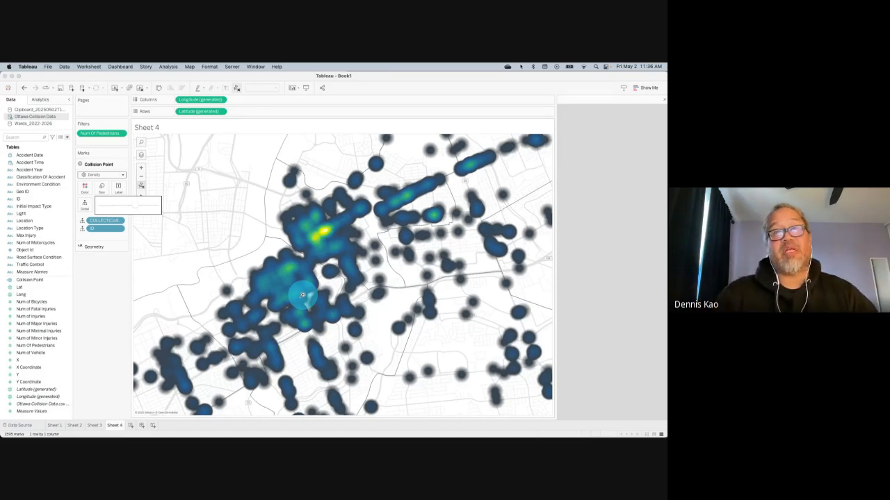
Step: Change the collision density palette to Density Blue Dark and slightly lower its intensity
{"action": "left_click", "coordinate": [141, 185]}
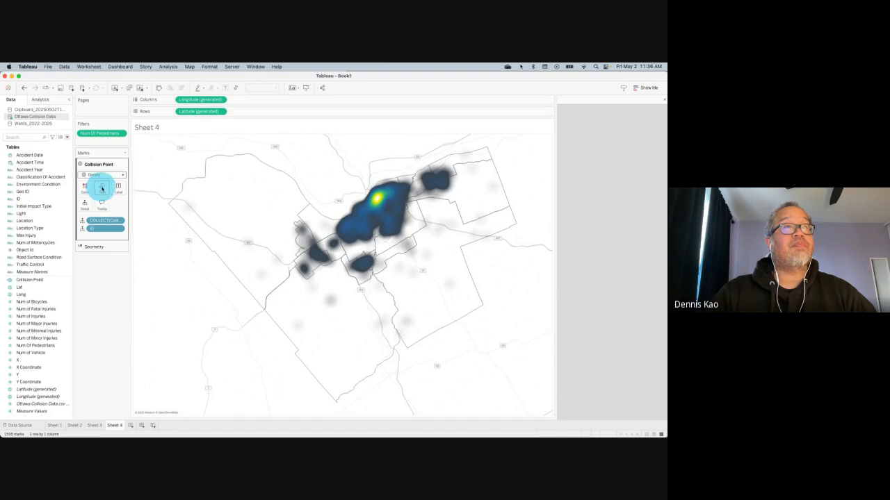
{"action": "mouse_move", "coordinate": [141, 198]}
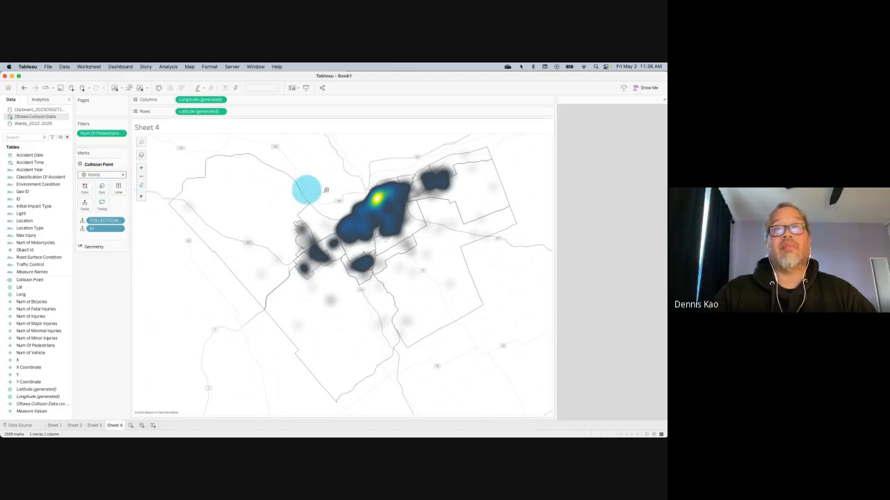
{"action": "left_click_drag", "start_coordinate": [338, 181], "coordinate": [433, 230]}
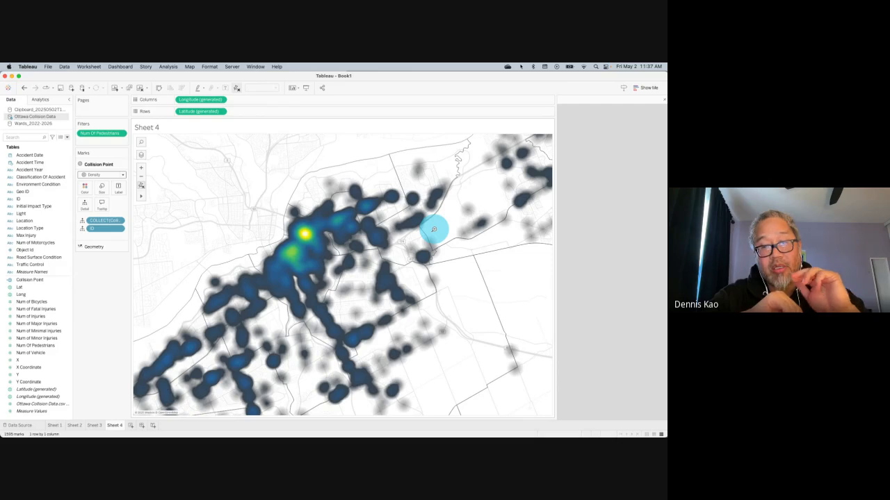
{"action": "left_click_drag", "start_coordinate": [210, 101], "coordinate": [210, 122]}
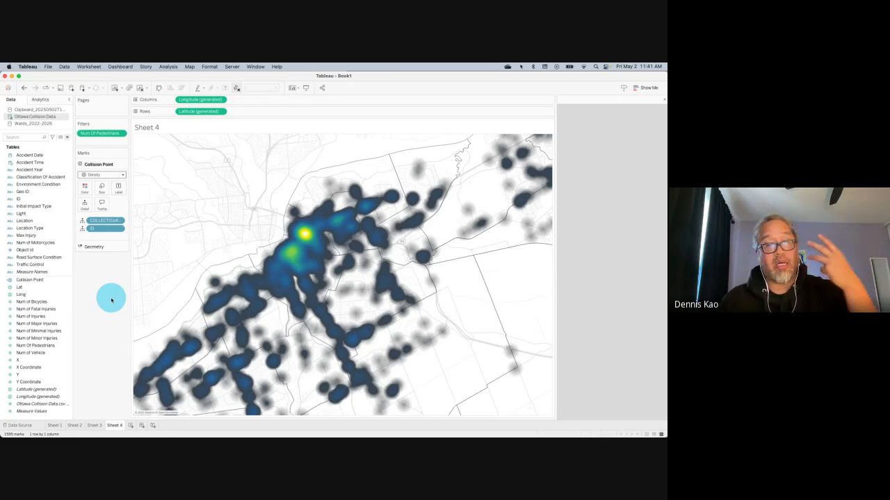
{"action": "left_click", "coordinate": [85, 187]}
{"action": "left_click", "coordinate": [154, 212]}
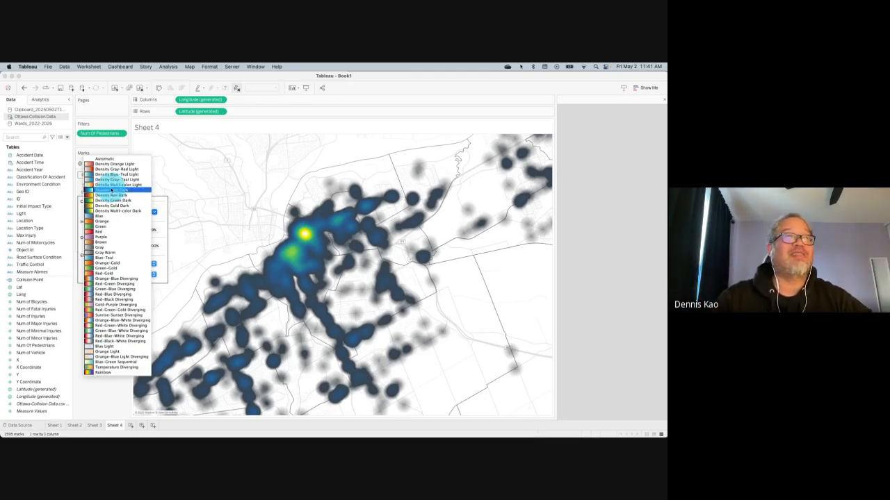
{"action": "left_click", "coordinate": [110, 190]}
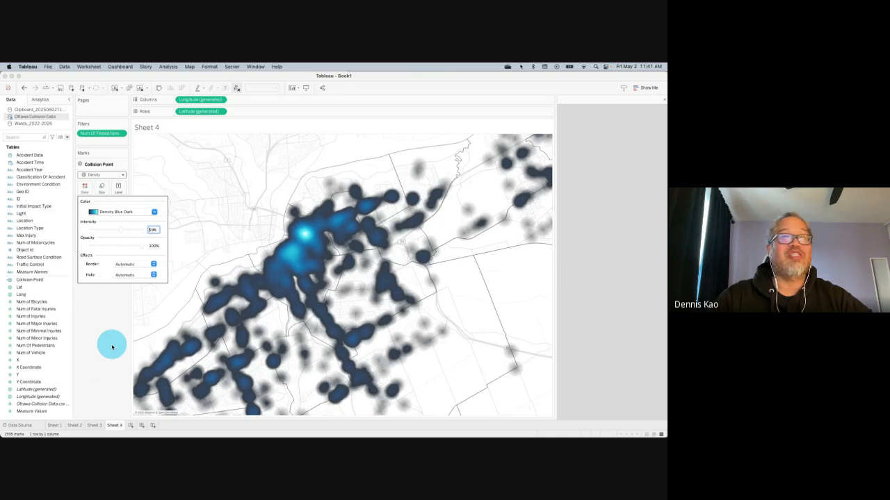
{"action": "left_click_drag", "start_coordinate": [109, 231], "coordinate": [118, 230]}
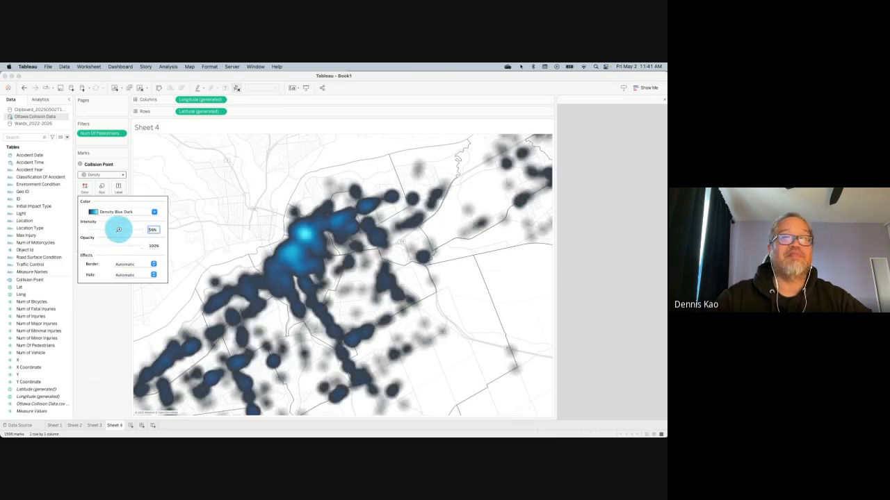
Step: Toggle the Collision Point layer's visibility off and on, and change its mark type to Circle
{"action": "left_click", "coordinate": [110, 341]}
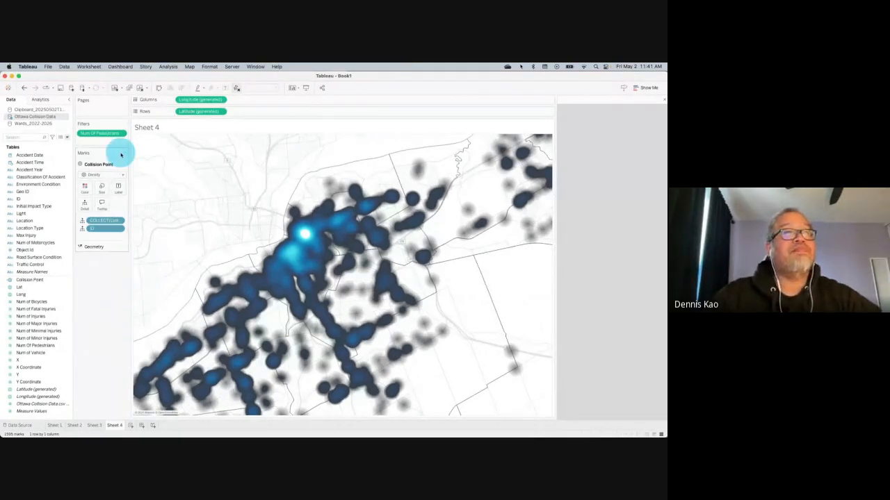
{"action": "left_click", "coordinate": [83, 165]}
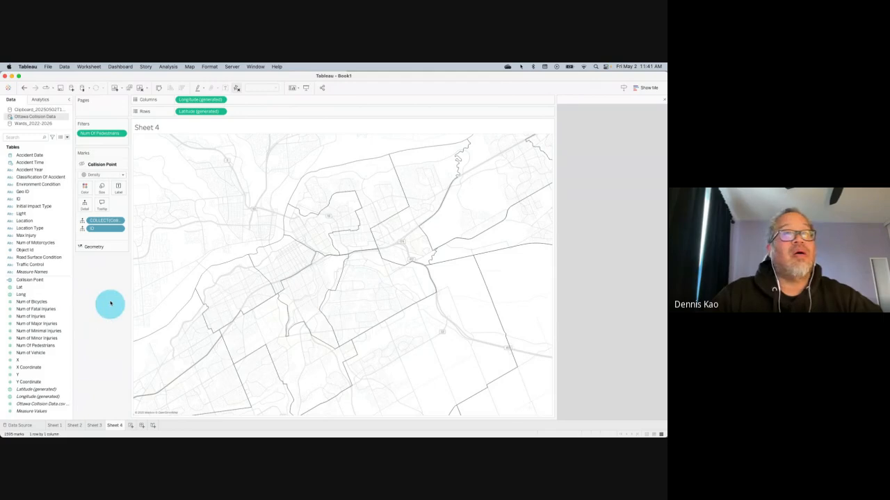
{"action": "left_click", "coordinate": [83, 166]}
{"action": "left_click", "coordinate": [95, 174]}
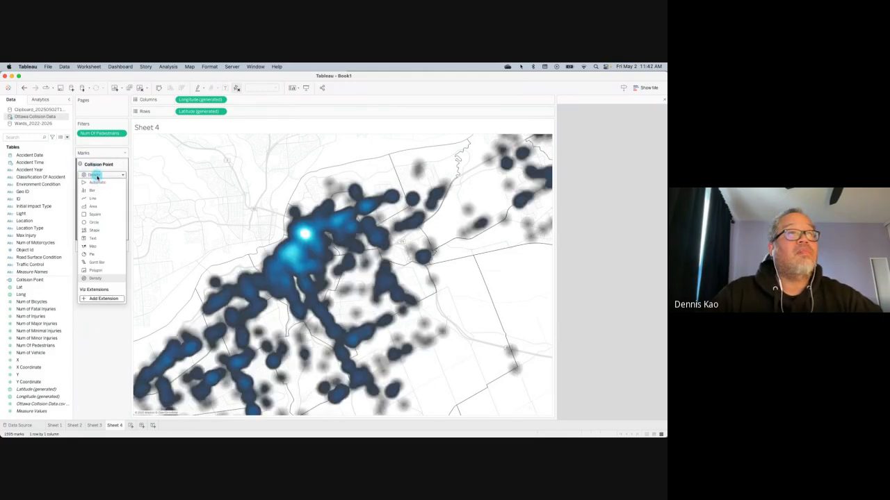
{"action": "left_click", "coordinate": [102, 222]}
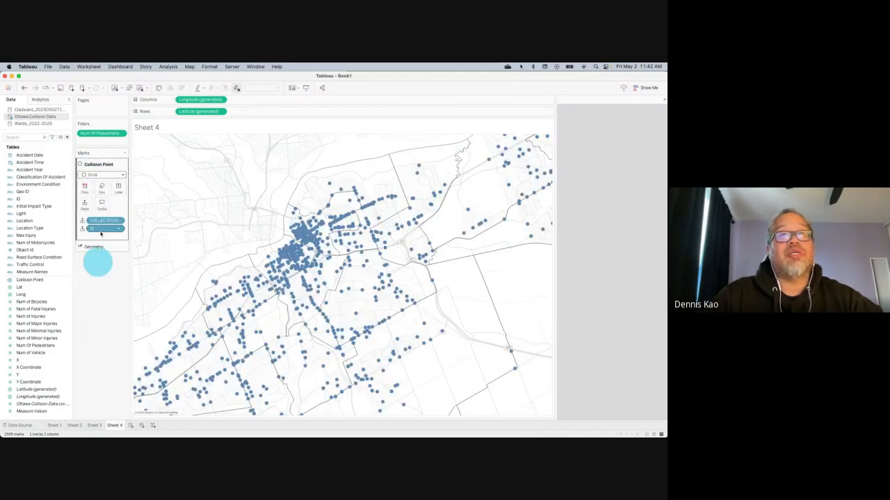
{"action": "mouse_move", "coordinate": [127, 209]}
{"action": "left_mouse_down"}
{"action": "mouse_move", "coordinate": [101, 207]}
{"action": "mouse_move", "coordinate": [117, 207]}
{"action": "left_mouse_up"}
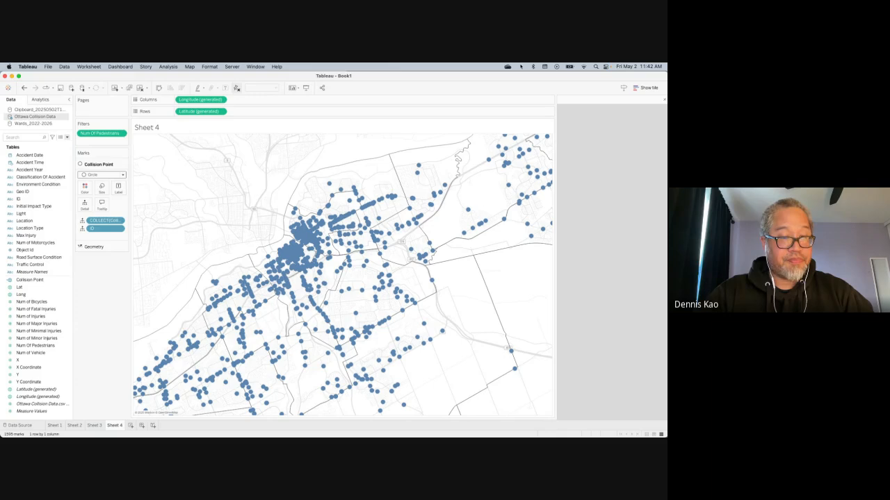
Step: Connect the Schools.shp file from the Schools folder as a new data source and return to Sheet 4
{"action": "left_click", "coordinate": [141, 157]}
{"action": "double_click", "coordinate": [141, 158]}
{"action": "left_click", "coordinate": [120, 171]}
{"action": "left_click_drag", "start_coordinate": [120, 170], "coordinate": [102, 315]}
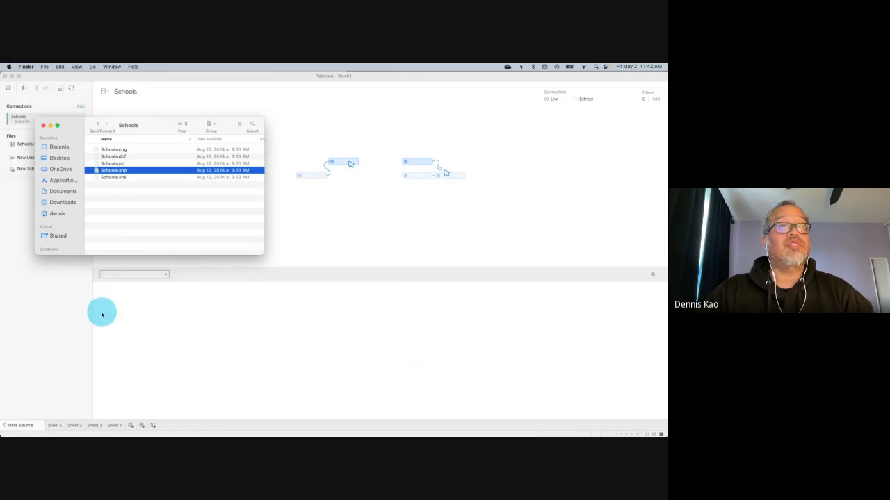
{"action": "left_click", "coordinate": [79, 318]}
{"action": "left_click", "coordinate": [114, 425]}
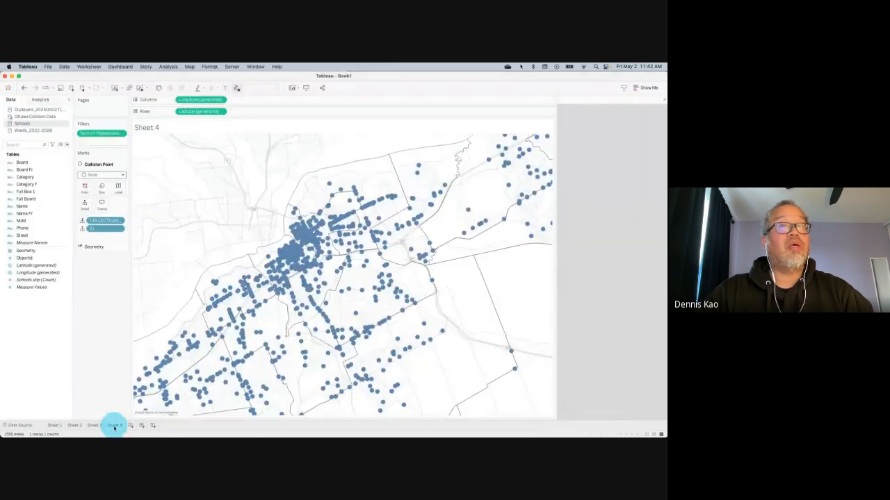
Step: Add the Schools data source's Geometry field as a new map layer and rename the layer Schools
{"action": "left_click_drag", "start_coordinate": [43, 248], "coordinate": [202, 149]}
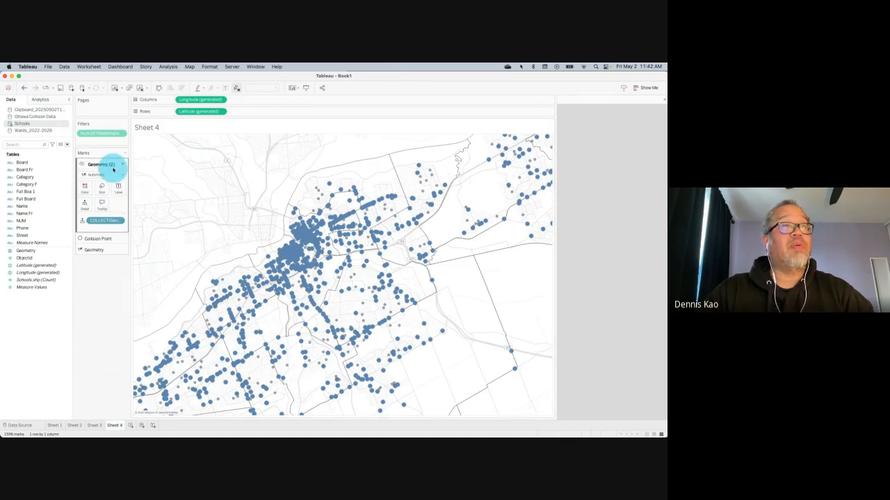
{"action": "double_click", "coordinate": [106, 162]}
{"action": "type", "text": "Schools"}
{"action": "key", "text": "Return"}
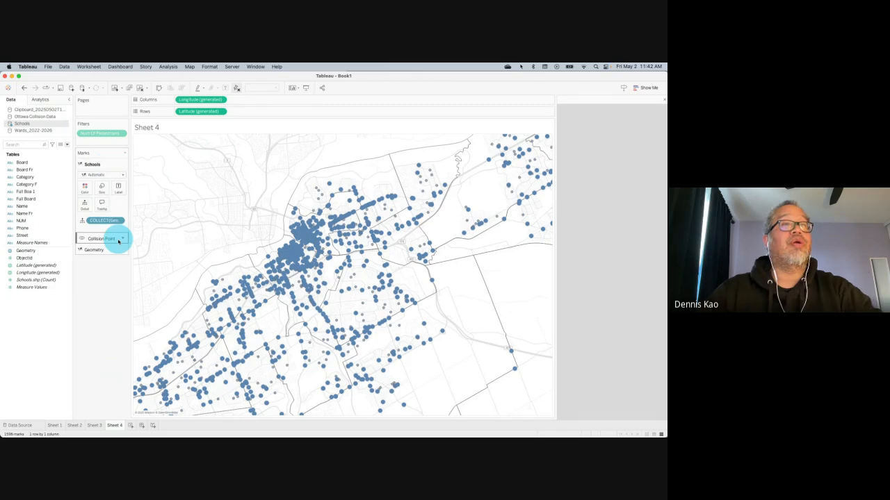
Step: Color the Collision Point circles red with 27% opacity and reduce their size
{"action": "left_click", "coordinate": [105, 239]}
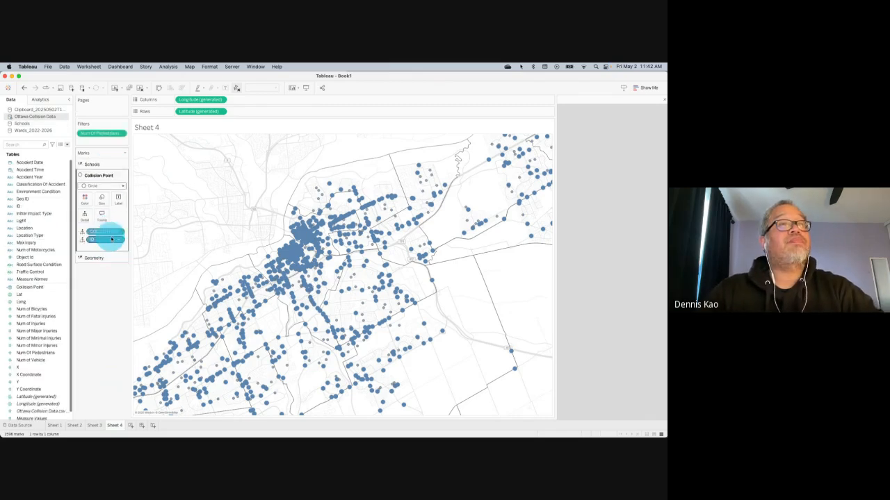
{"action": "left_click", "coordinate": [88, 196]}
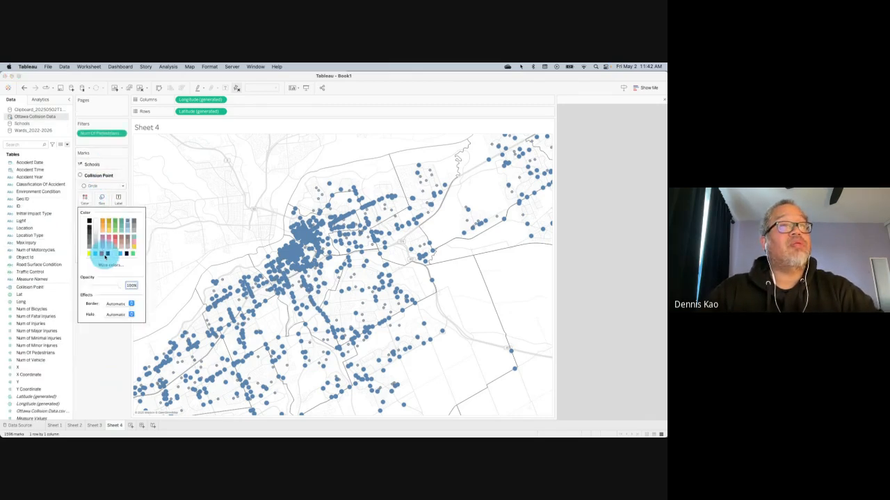
{"action": "left_click", "coordinate": [89, 253]}
{"action": "left_click", "coordinate": [105, 286]}
{"action": "left_click_drag", "start_coordinate": [105, 286], "coordinate": [96, 285]}
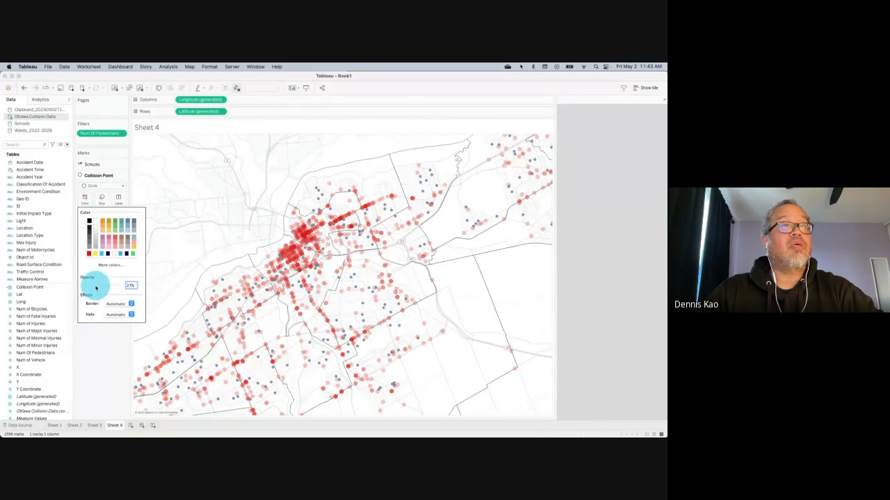
{"action": "left_click", "coordinate": [103, 198]}
{"action": "left_click_drag", "start_coordinate": [111, 217], "coordinate": [110, 217]}
{"action": "left_click", "coordinate": [112, 218]}
{"action": "left_click", "coordinate": [107, 256]}
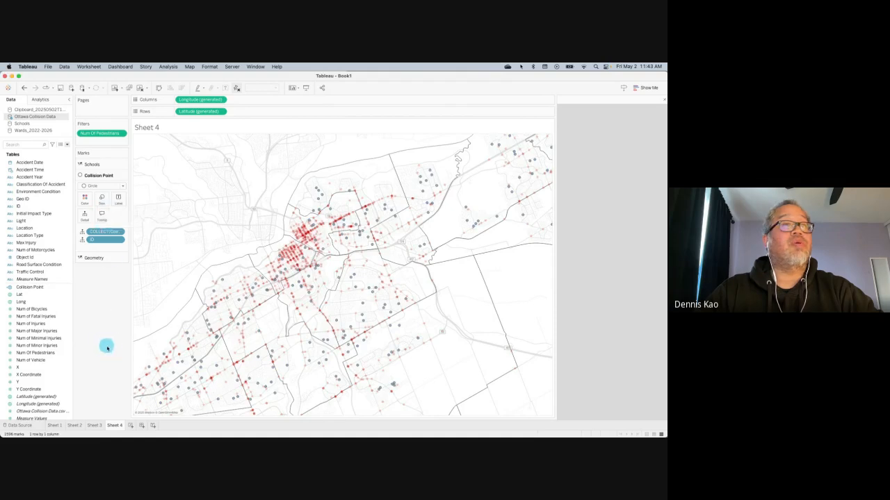
Step: Style the Schools layer's marks as black circles and add the Name field to the layer's detail
{"action": "left_click", "coordinate": [92, 164]}
{"action": "left_click", "coordinate": [85, 188]}
{"action": "left_click", "coordinate": [125, 242]}
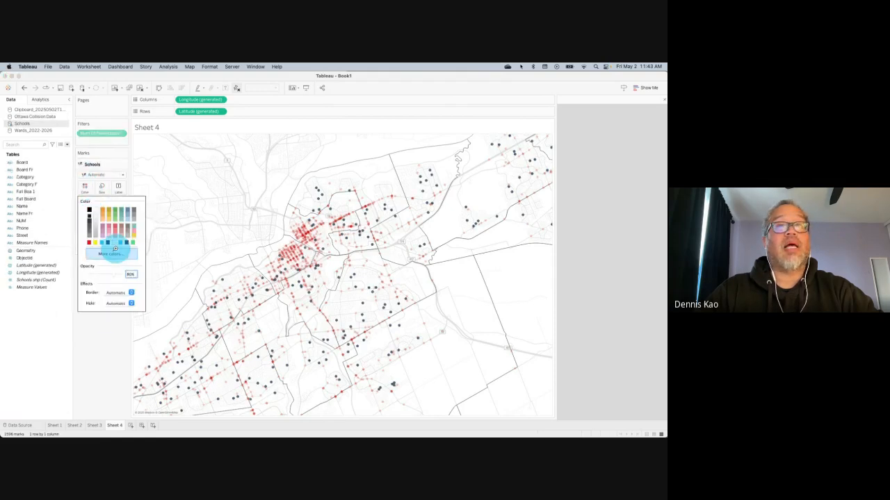
{"action": "left_click", "coordinate": [117, 174]}
{"action": "left_click", "coordinate": [109, 217]}
{"action": "left_click_drag", "start_coordinate": [23, 206], "coordinate": [85, 202]}
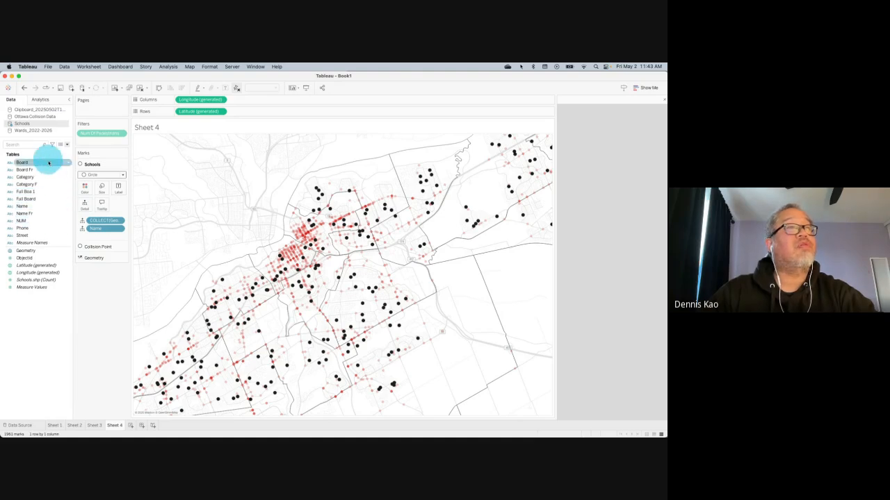
Step: Filter the Schools layer by Category, keeping only Elementary
{"action": "left_click_drag", "start_coordinate": [49, 185], "coordinate": [103, 139]}
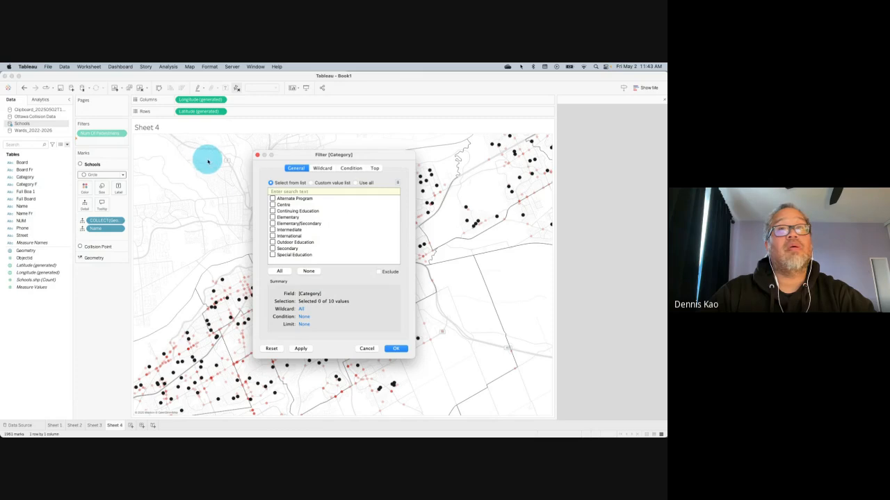
{"action": "left_click", "coordinate": [272, 217]}
{"action": "left_click", "coordinate": [396, 348]}
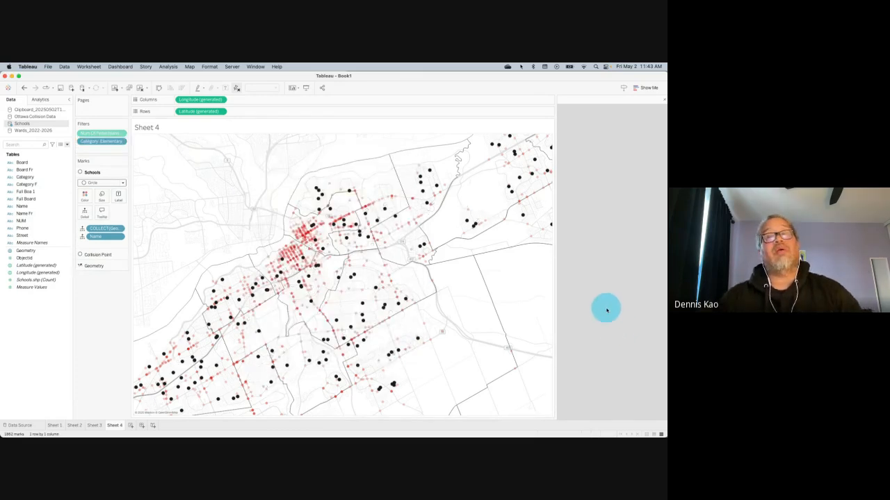
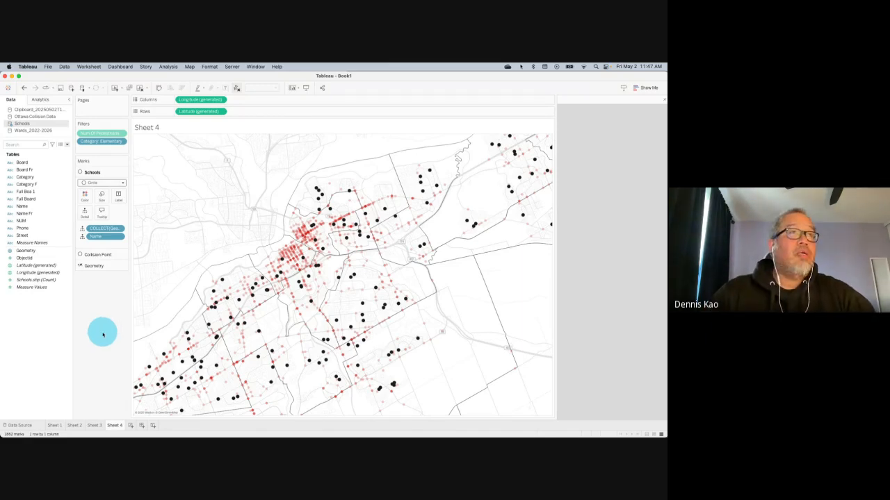
Step: Start a new parameter from the Wards_2022-2026 data source, named Select a Ward, with the Spatial data type
{"action": "left_click", "coordinate": [53, 130]}
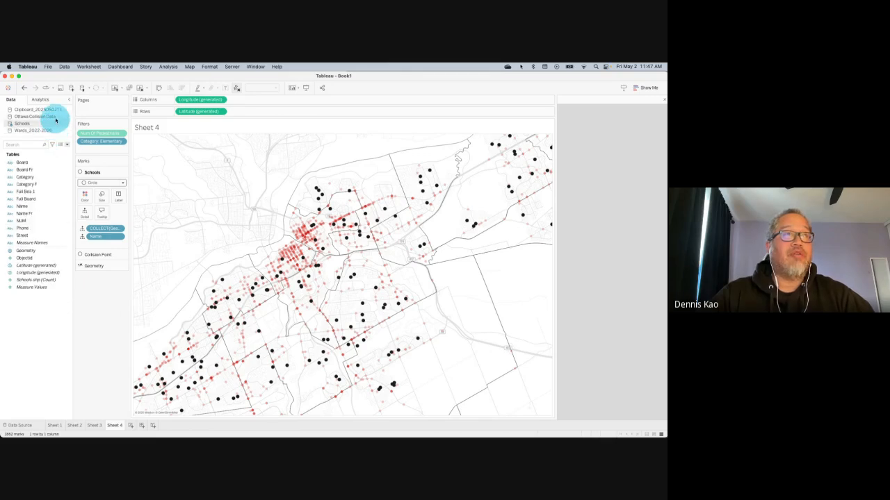
{"action": "left_click", "coordinate": [53, 116]}
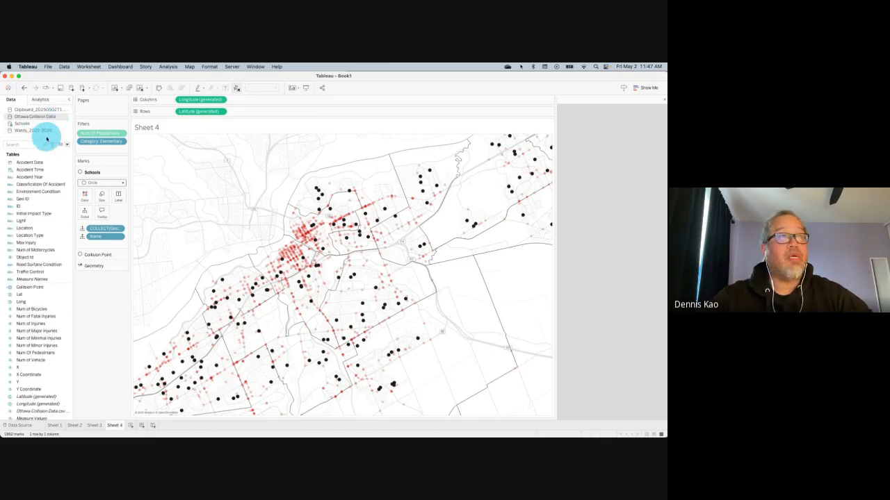
{"action": "left_click", "coordinate": [53, 130]}
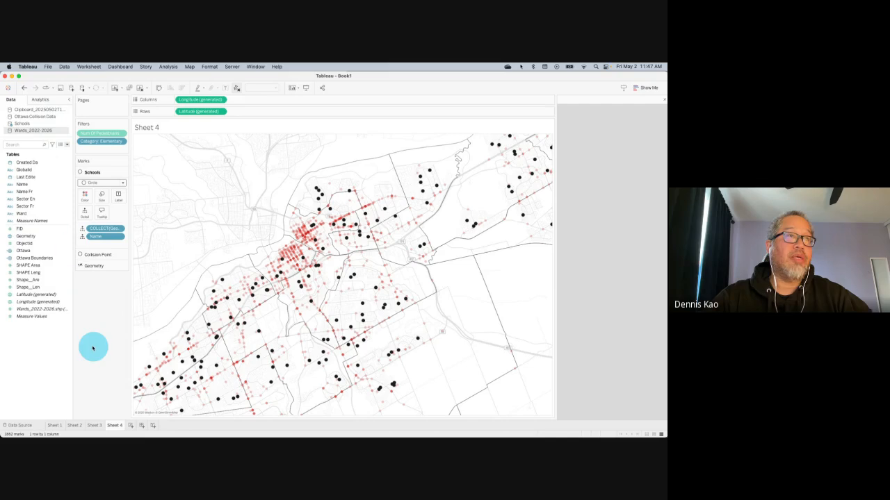
{"action": "left_click", "coordinate": [66, 143]}
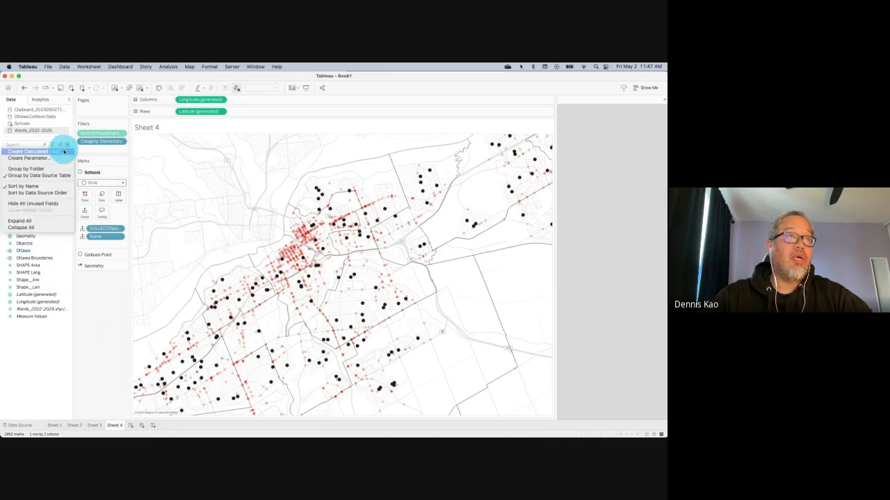
{"action": "left_click", "coordinate": [60, 158]}
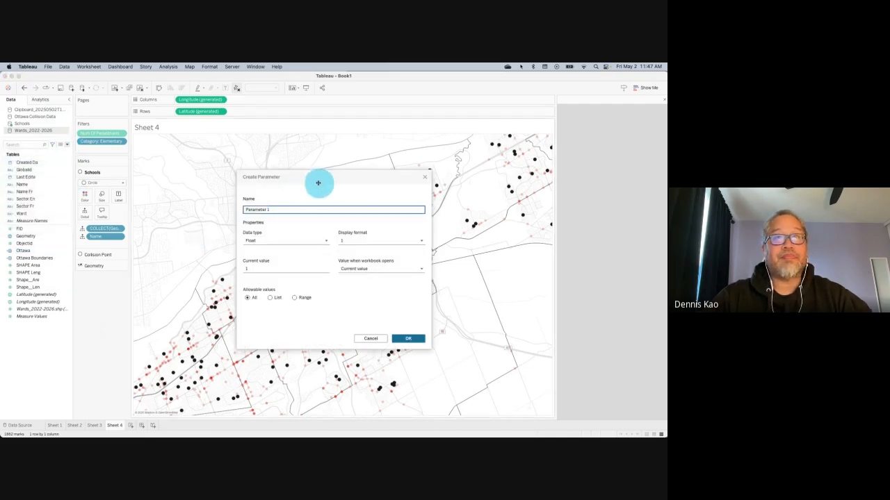
{"action": "left_click_drag", "start_coordinate": [288, 208], "coordinate": [238, 214]}
{"action": "type", "text": "Select a Ward"}
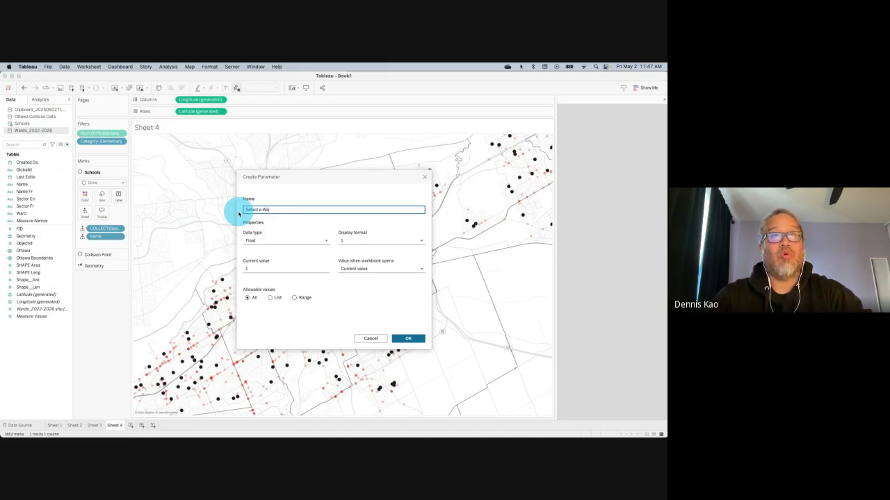
{"action": "left_click", "coordinate": [312, 242]}
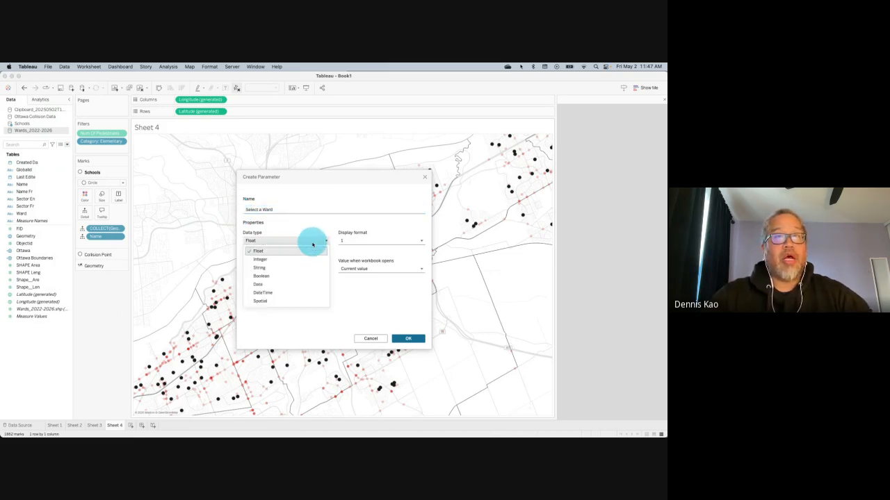
{"action": "left_click", "coordinate": [295, 302]}
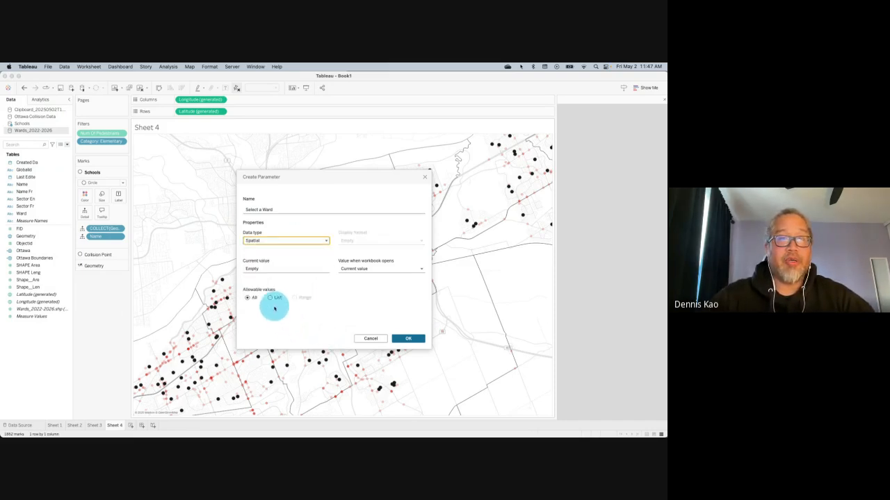
Step: Limit the Select a Ward parameter to a list of values from the Wards_2022-2026 Geometry field and create it
{"action": "left_click", "coordinate": [270, 298]}
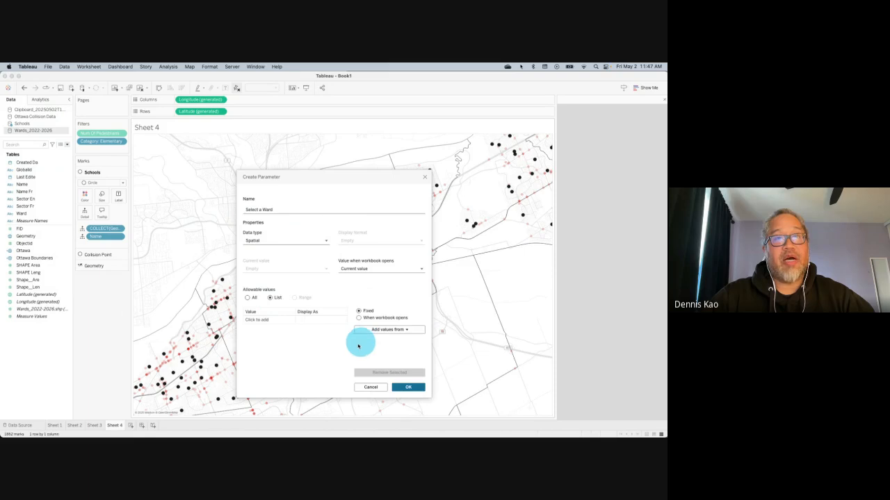
{"action": "left_click", "coordinate": [406, 330]}
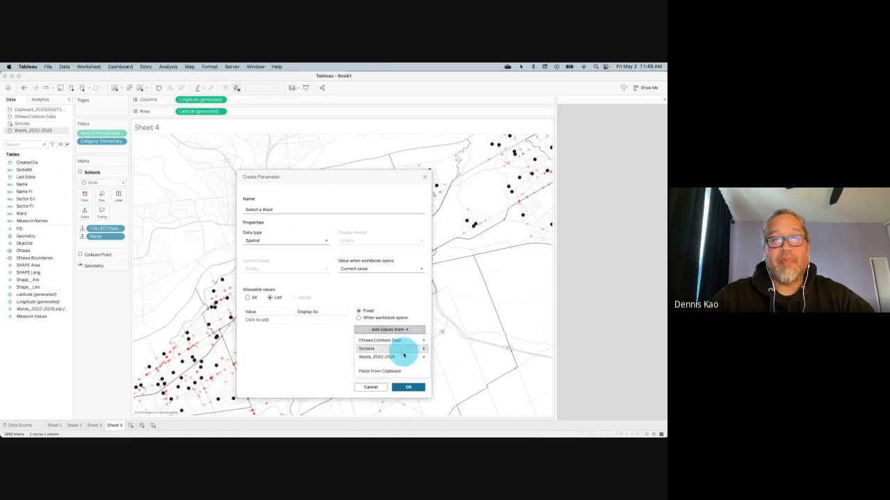
{"action": "mouse_move", "coordinate": [403, 355]}
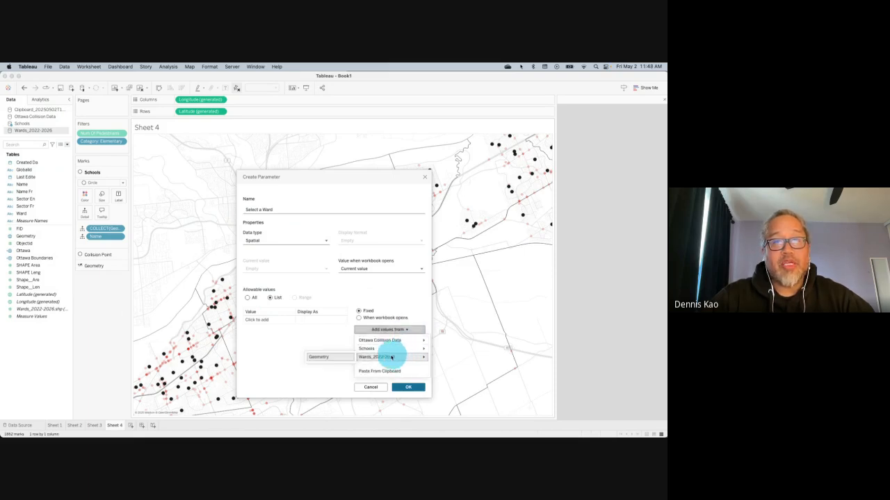
{"action": "left_click", "coordinate": [330, 359]}
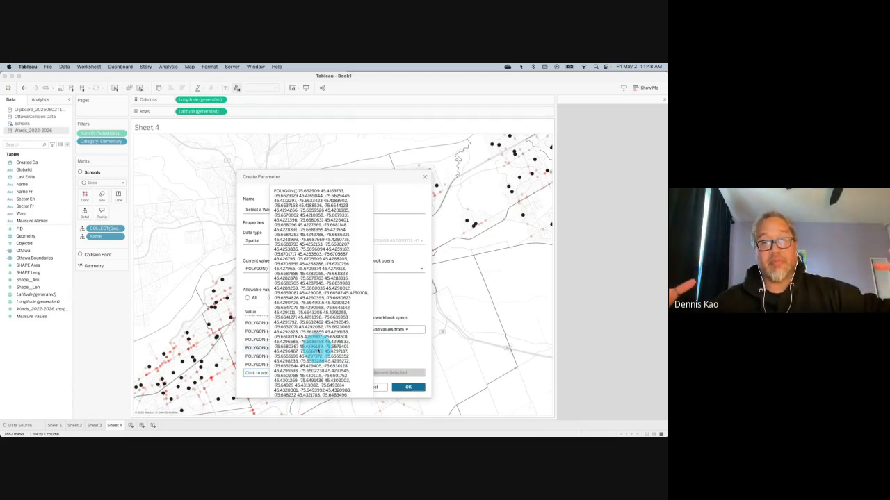
{"action": "left_click", "coordinate": [405, 355]}
{"action": "left_click", "coordinate": [406, 390]}
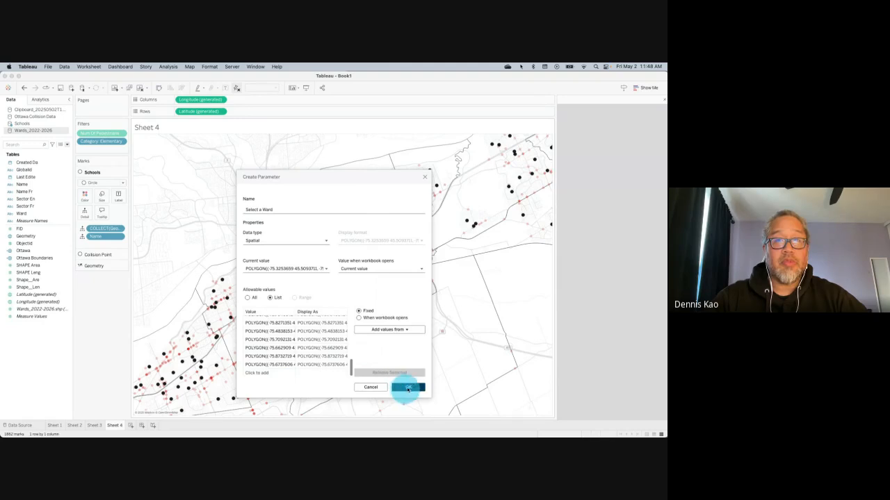
Step: Show the Select a Ward parameter control on Sheet 4
{"action": "left_click", "coordinate": [61, 416]}
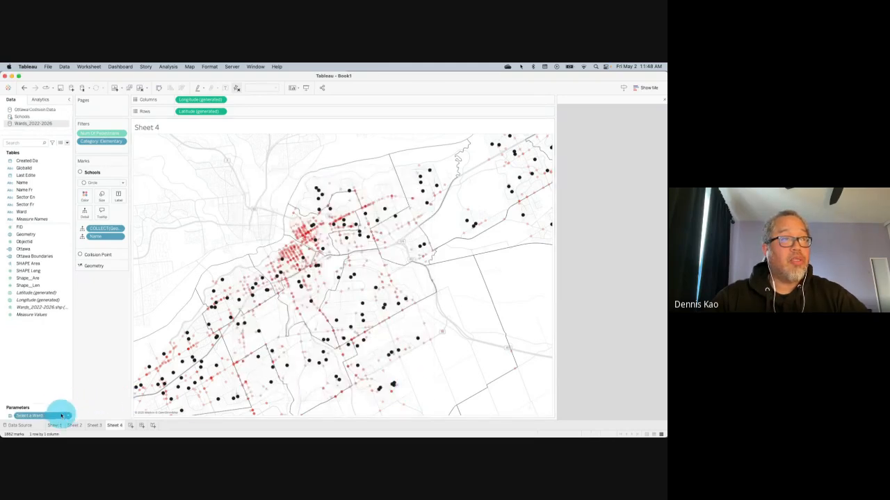
{"action": "left_click_drag", "start_coordinate": [50, 404], "coordinate": [57, 341]}
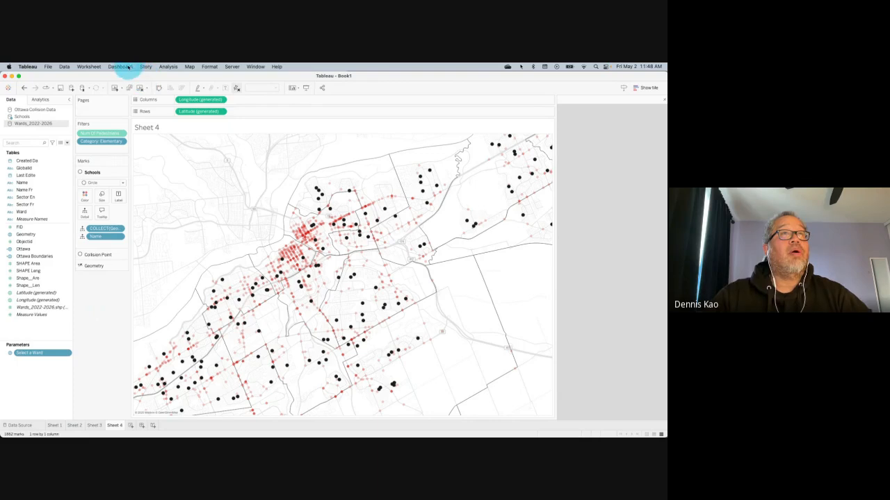
{"action": "right_click", "coordinate": [70, 360]}
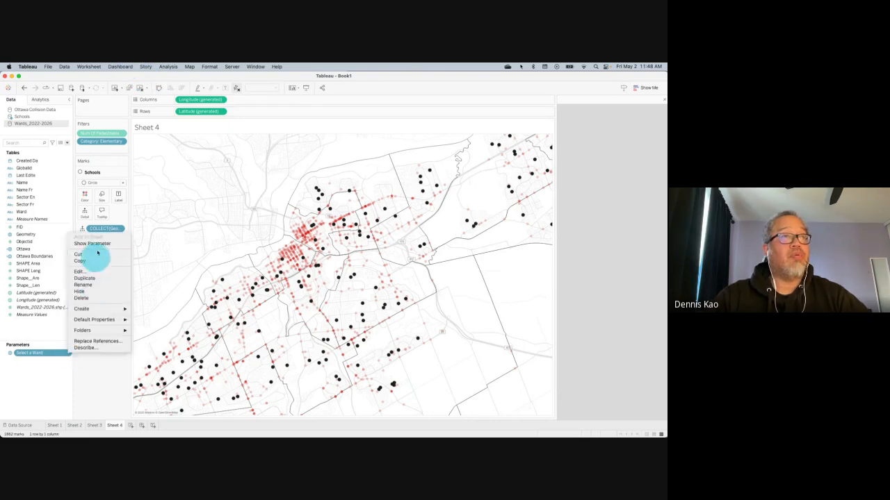
{"action": "left_click", "coordinate": [99, 243]}
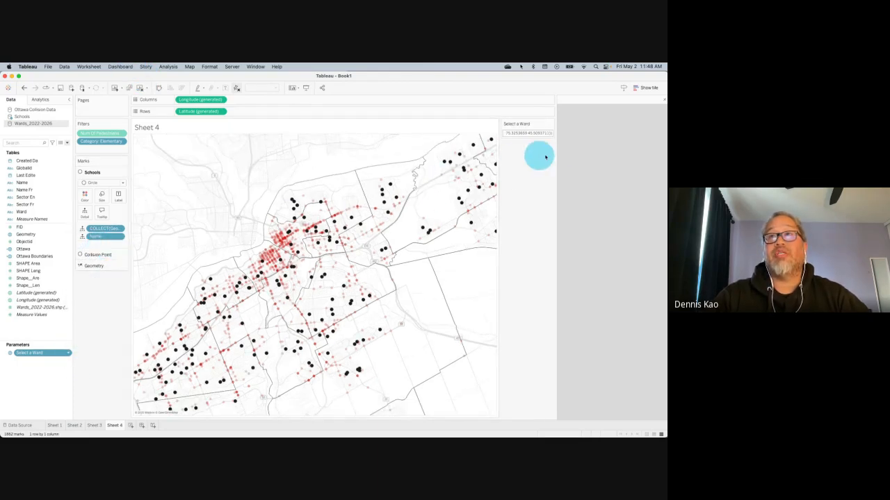
Step: Create a calculated field named Selected Ward in the Wards_2022-2026 data source with the formula Outline([Select a Ward])
{"action": "left_click_drag", "start_coordinate": [557, 152], "coordinate": [609, 152]}
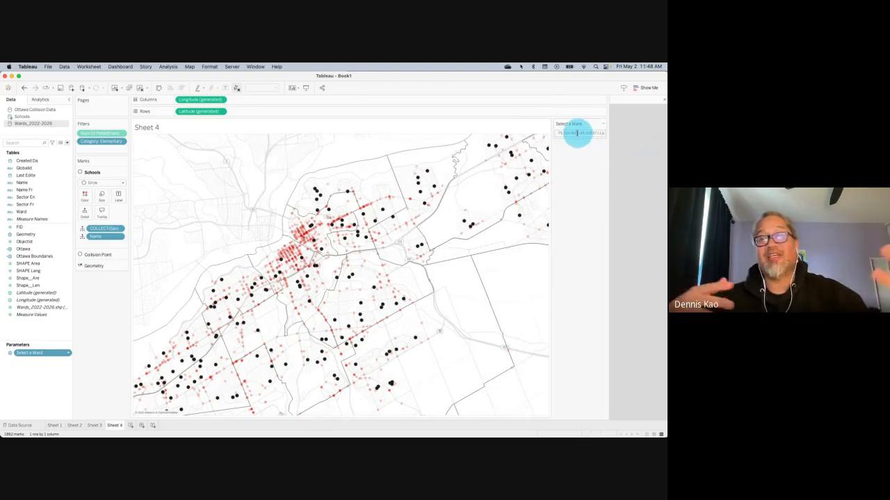
{"action": "left_click", "coordinate": [67, 143]}
{"action": "left_click", "coordinate": [63, 149]}
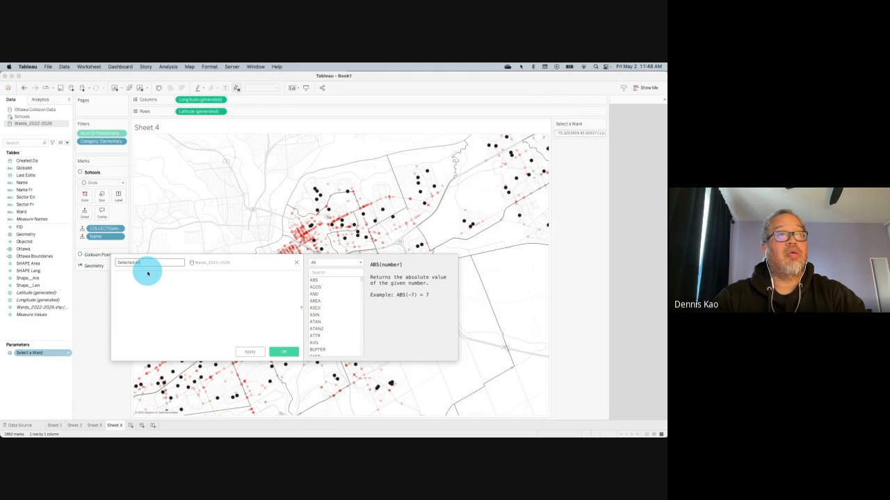
{"action": "type", "text": "Outl"}
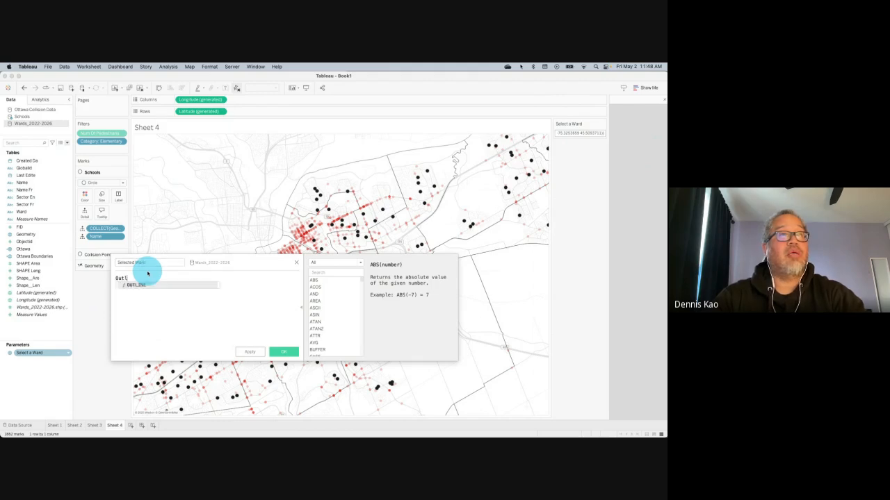
{"action": "type", "text": "ine("}
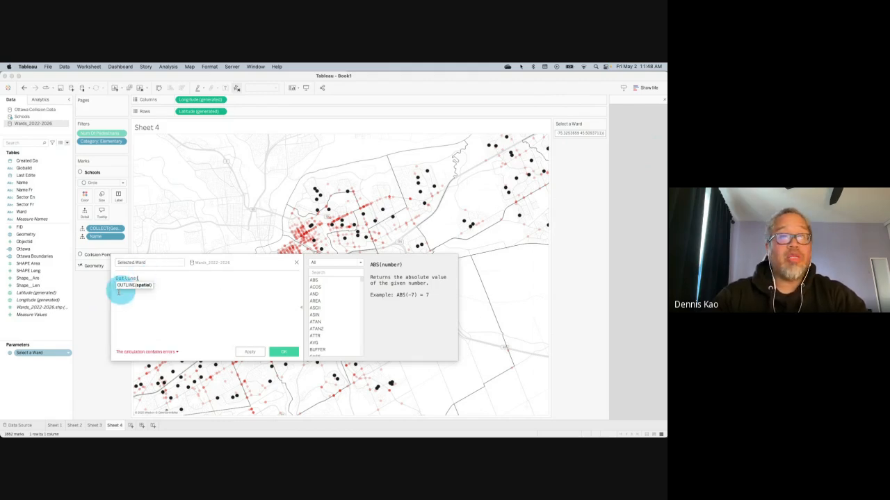
{"action": "type", "text": "[Select a Ward]"}
{"action": "key", "text": "Return"}
{"action": "type", "text": ")"}
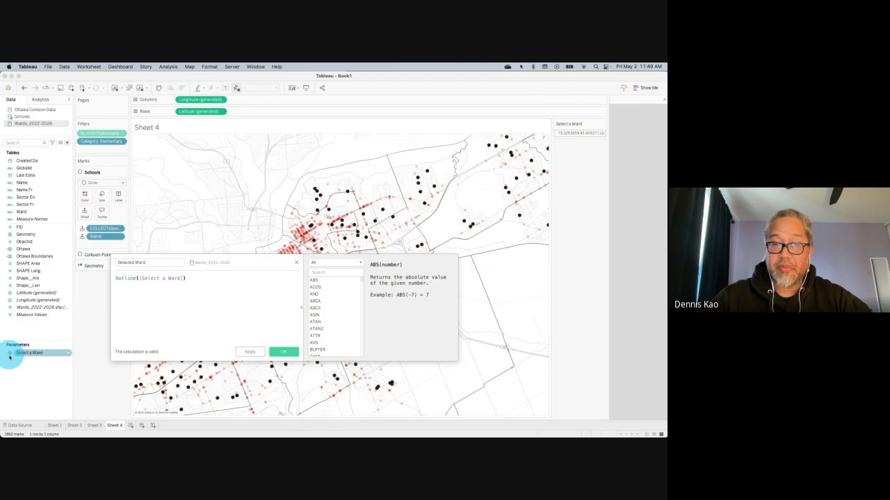
{"action": "left_click", "coordinate": [206, 286]}
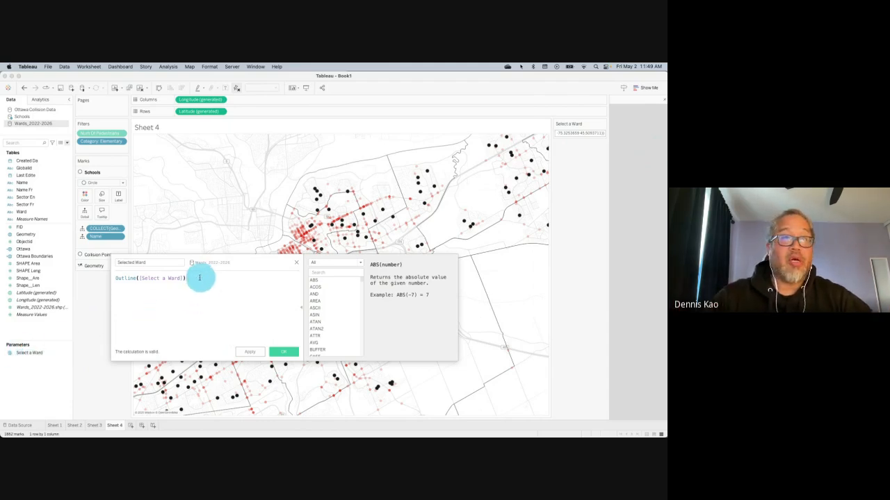
{"action": "left_click", "coordinate": [285, 355]}
Step: Add the Selected Ward field to the Sheet 4 map as a new marks layer
{"action": "mouse_move", "coordinate": [60, 264]}
{"action": "left_mouse_down"}
{"action": "mouse_move", "coordinate": [92, 261]}
{"action": "mouse_move", "coordinate": [95, 288]}
{"action": "mouse_move", "coordinate": [50, 266]}
{"action": "left_mouse_up"}
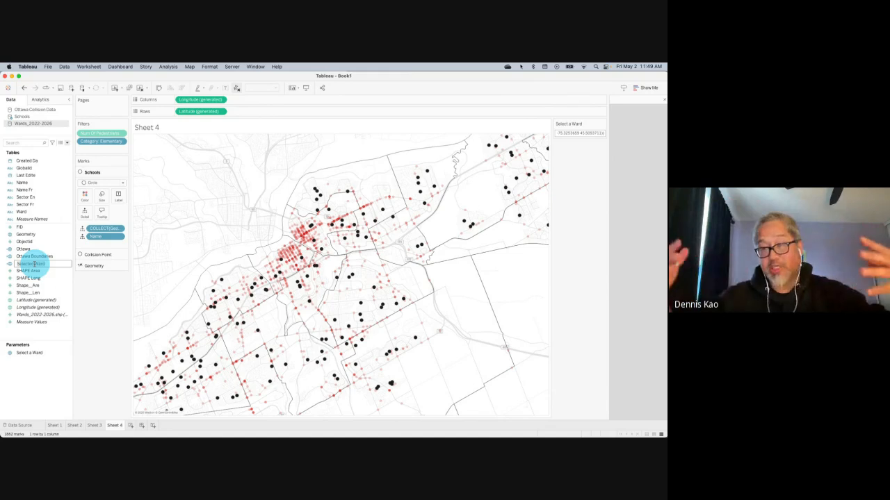
{"action": "left_click", "coordinate": [34, 264]}
{"action": "key", "text": "Escape"}
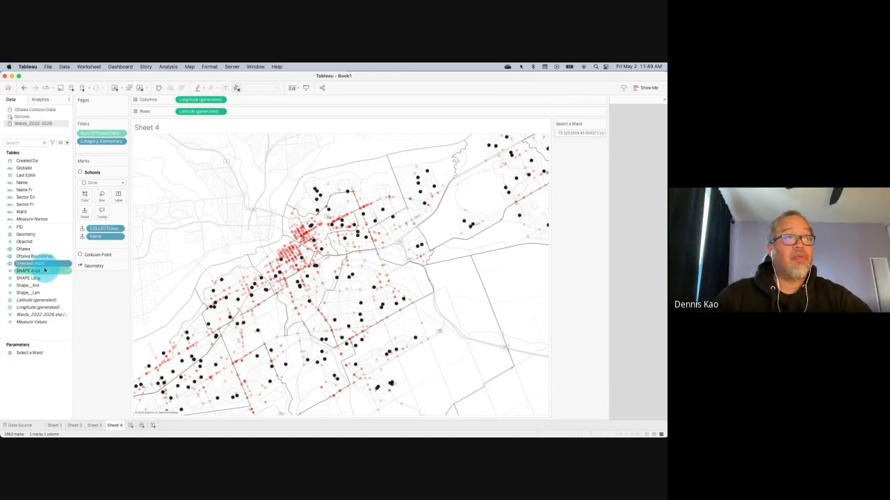
{"action": "left_click_drag", "start_coordinate": [41, 266], "coordinate": [197, 152]}
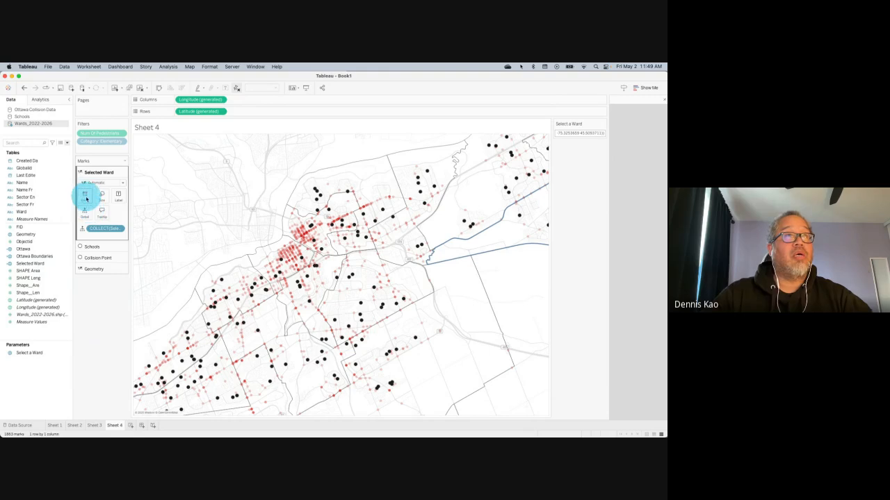
Step: Color the Selected Ward outline black and make its line thicker
{"action": "left_click", "coordinate": [85, 197]}
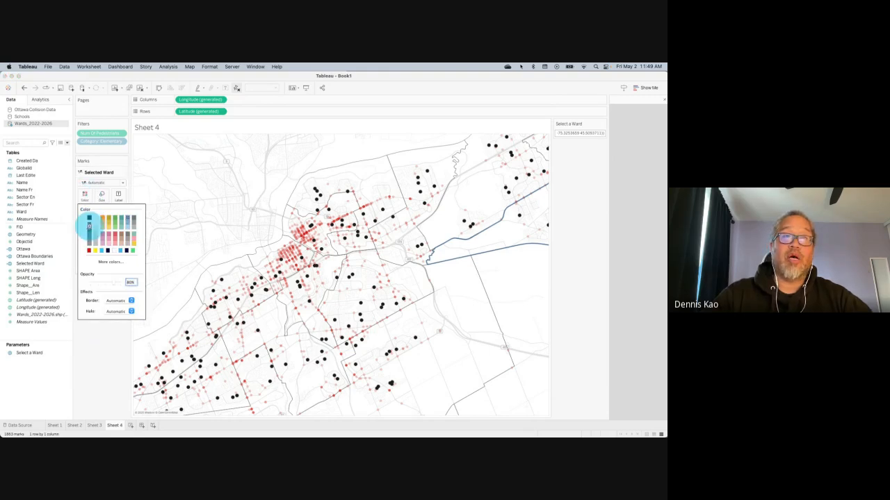
{"action": "left_click", "coordinate": [105, 197]}
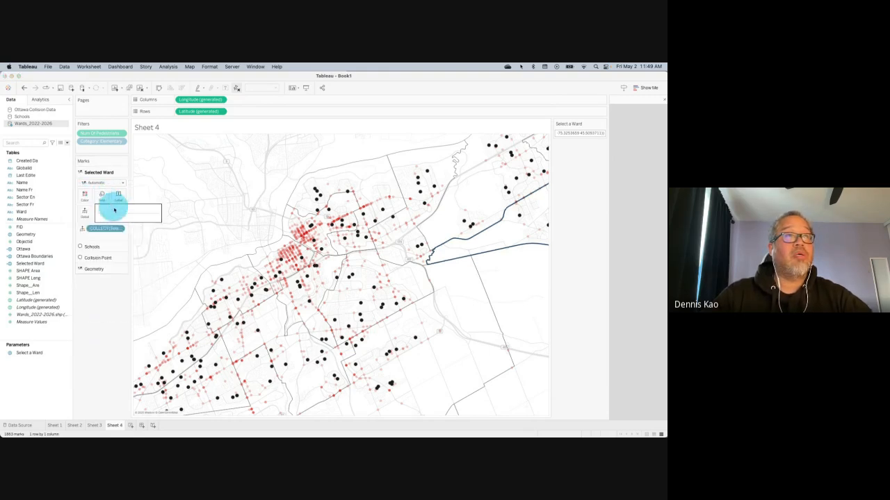
{"action": "left_click_drag", "start_coordinate": [128, 213], "coordinate": [119, 215]}
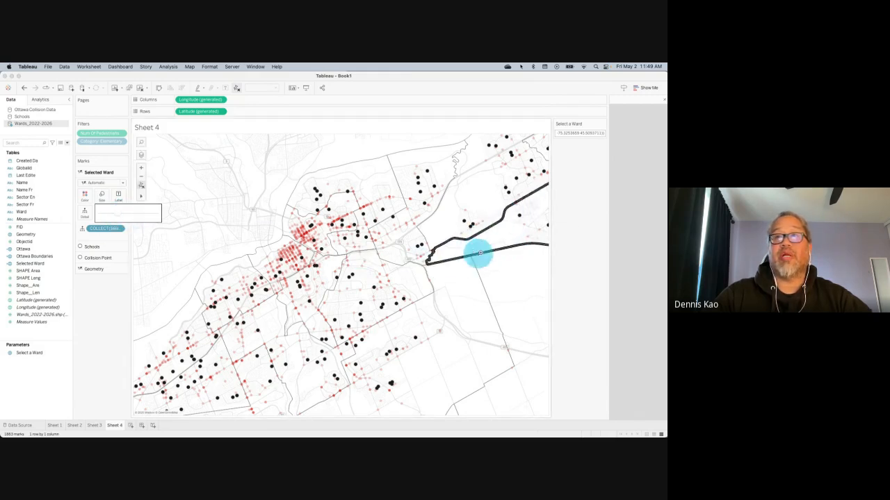
Step: Add a change-parameter action named Select Ward for the worksheet
{"action": "left_click", "coordinate": [119, 68]}
{"action": "mouse_move", "coordinate": [88, 67]}
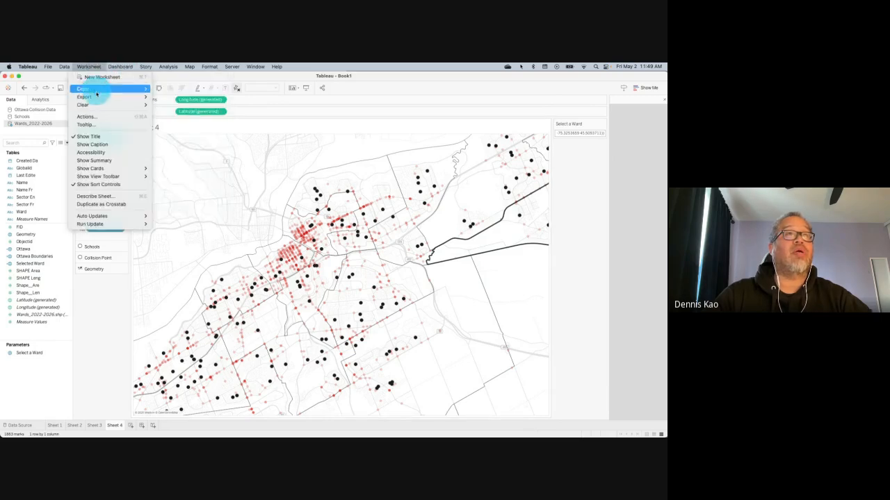
{"action": "left_click", "coordinate": [97, 116]}
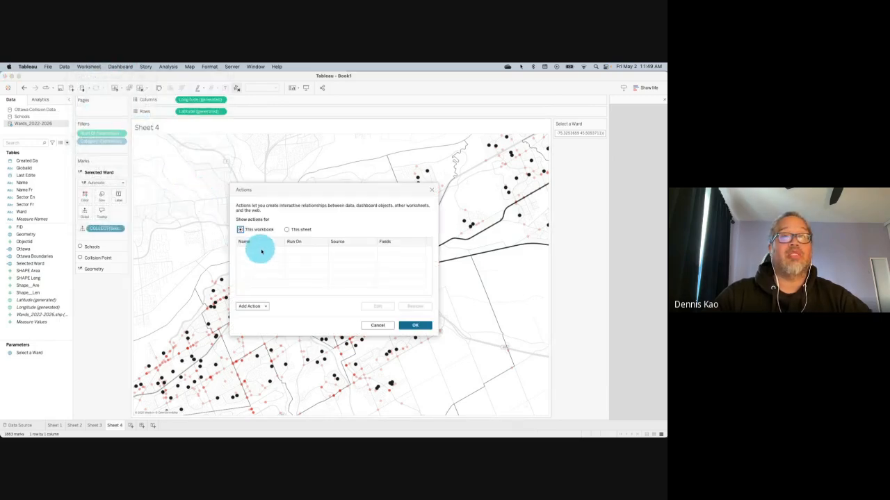
{"action": "left_click", "coordinate": [254, 306]}
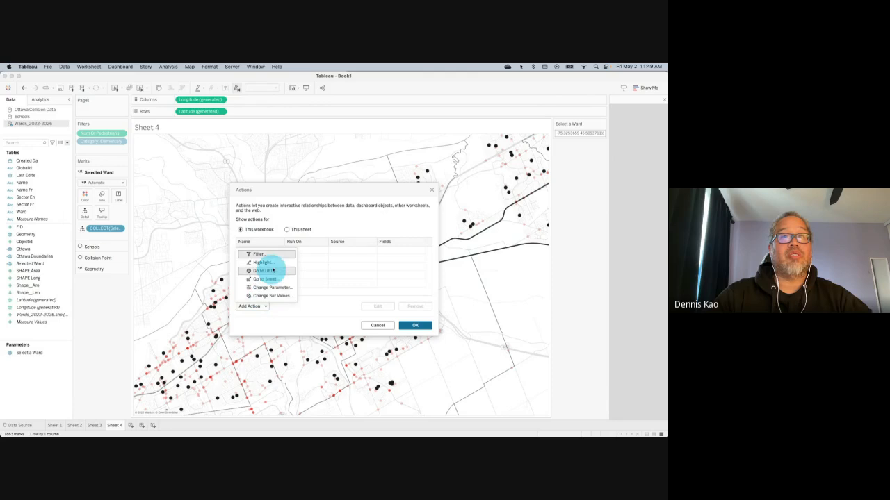
{"action": "left_click", "coordinate": [271, 287]}
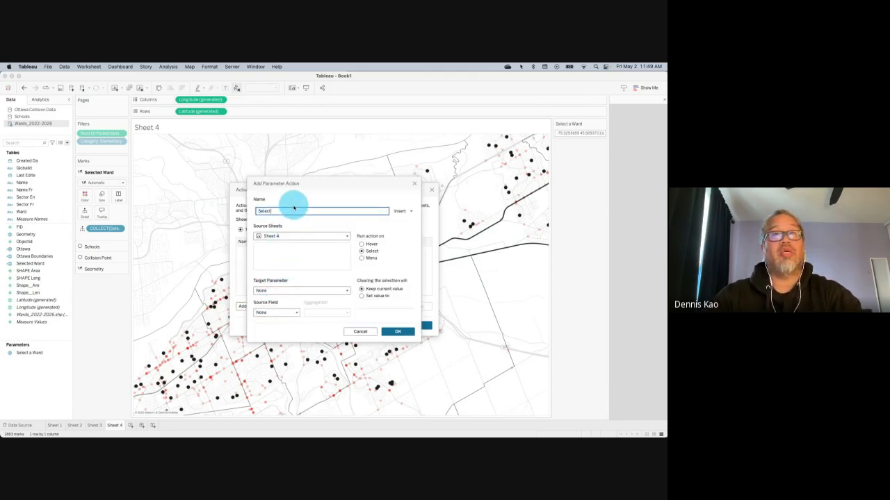
{"action": "type", "text": "Select Ward"}
Step: Set the action's target parameter to Select a Ward and its source field to COLLECT(Selected Ward), and save the action
{"action": "left_click", "coordinate": [301, 290]}
{"action": "left_click", "coordinate": [291, 310]}
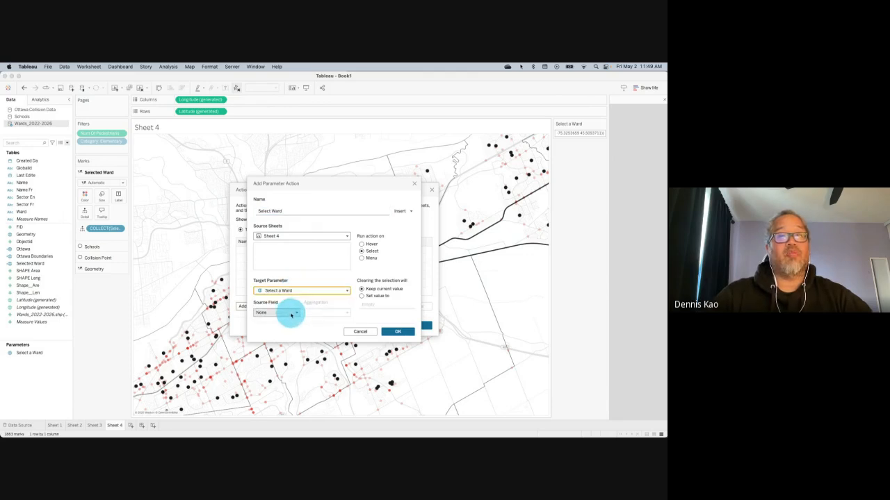
{"action": "left_click", "coordinate": [291, 313]}
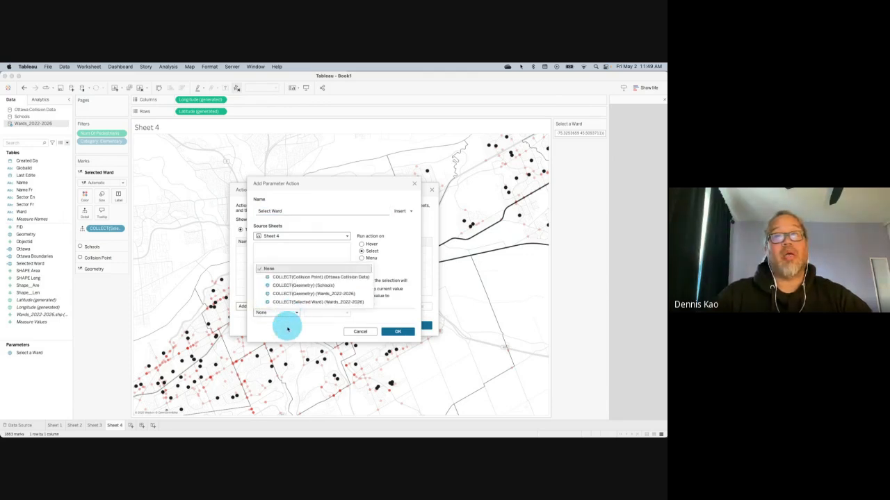
{"action": "left_click", "coordinate": [297, 301]}
{"action": "left_click", "coordinate": [397, 332]}
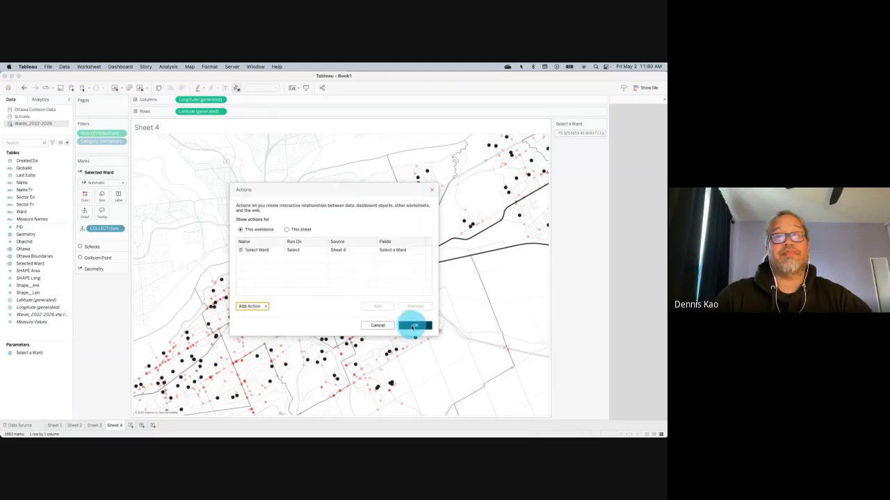
{"action": "left_click", "coordinate": [414, 326]}
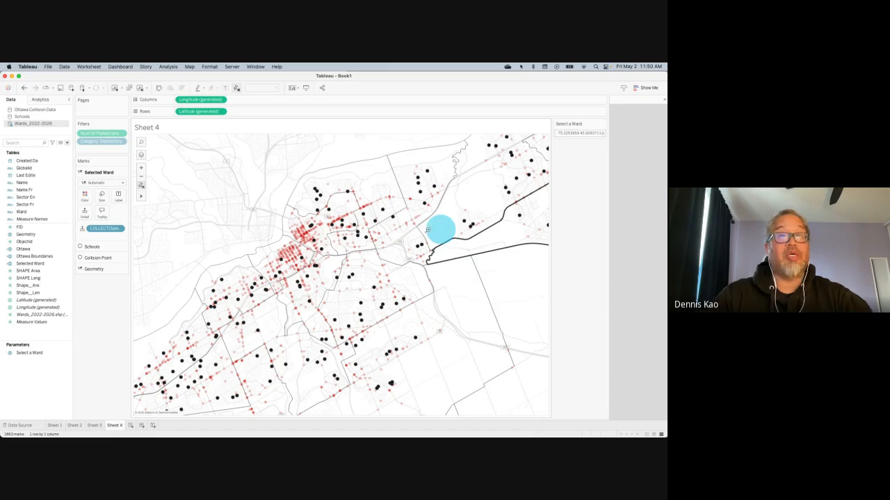
Step: Turn off the map search, layer control, view toolbar, and pan and zoom in the map options
{"action": "right_click", "coordinate": [160, 197]}
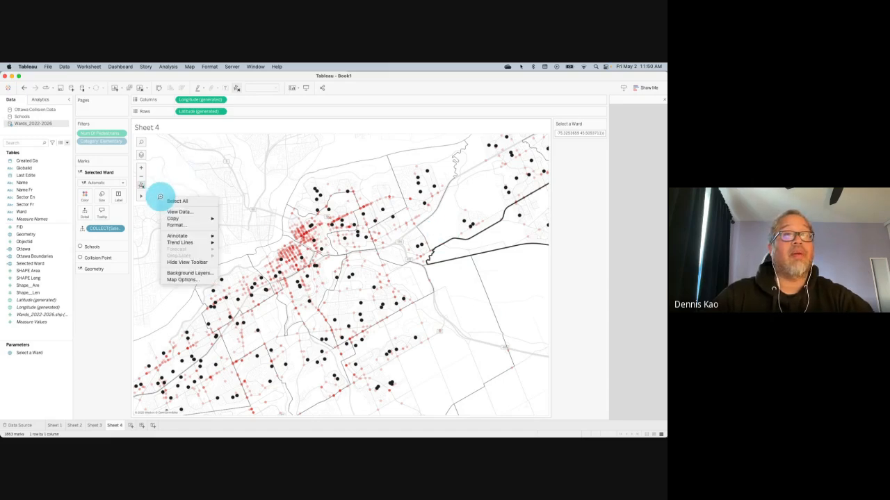
{"action": "left_click", "coordinate": [180, 279]}
{"action": "left_click", "coordinate": [164, 244]}
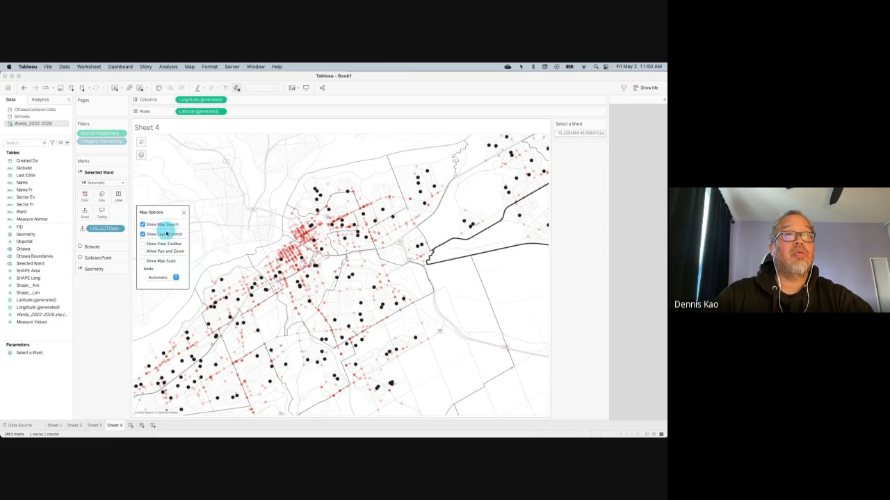
{"action": "left_click", "coordinate": [161, 237]}
{"action": "left_click", "coordinate": [183, 212]}
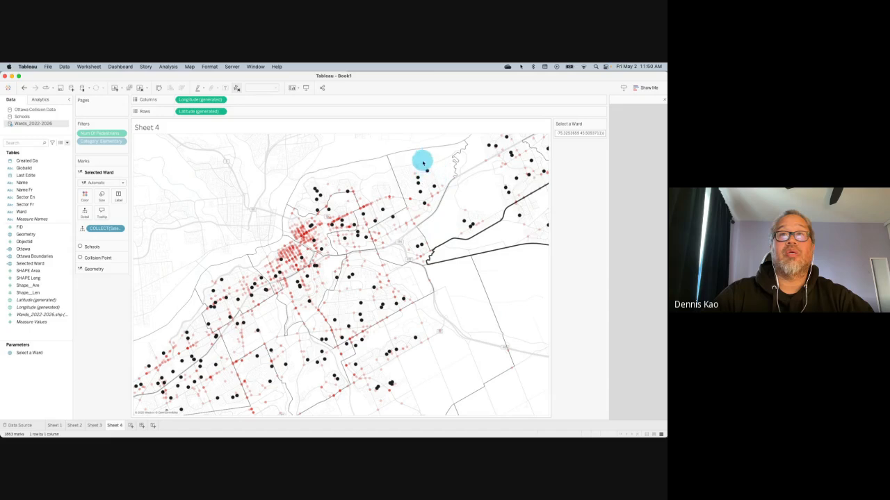
Step: Re-enable selection on the Geometry layer and test the parameter action by selecting wards on the map
{"action": "left_click", "coordinate": [122, 270]}
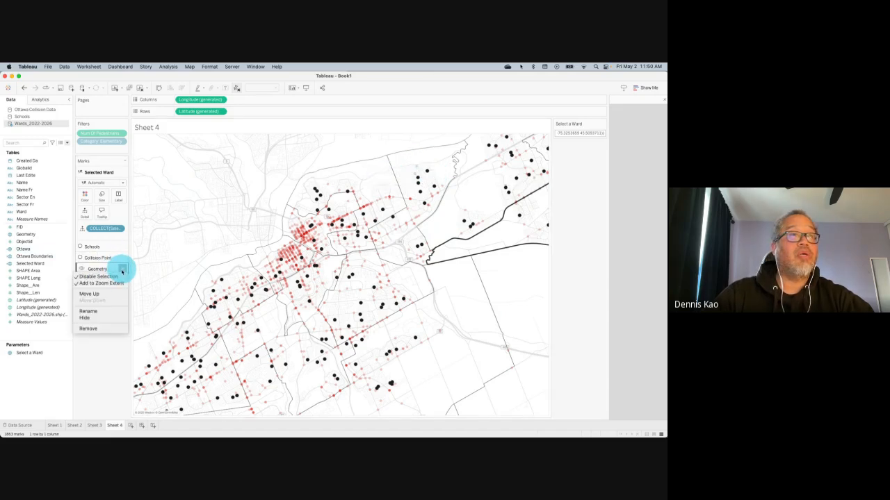
{"action": "left_click", "coordinate": [119, 277]}
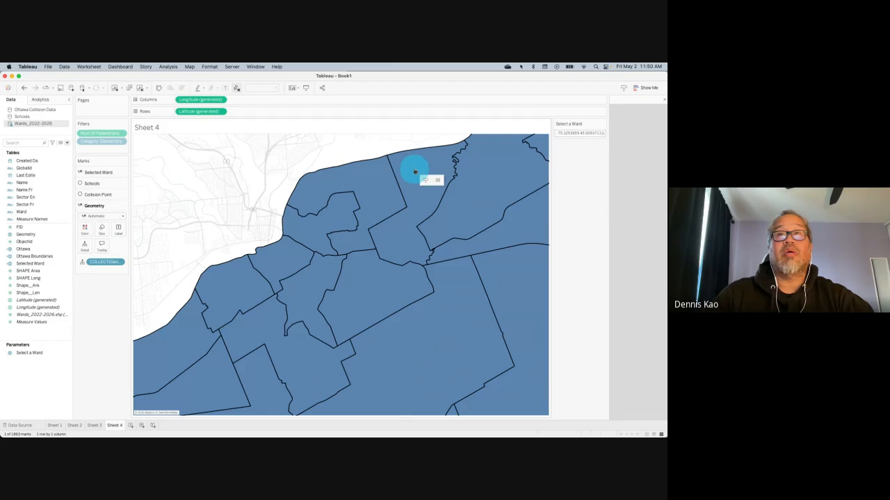
{"action": "left_click", "coordinate": [405, 160]}
{"action": "left_click", "coordinate": [407, 164]}
{"action": "left_click", "coordinate": [395, 140]}
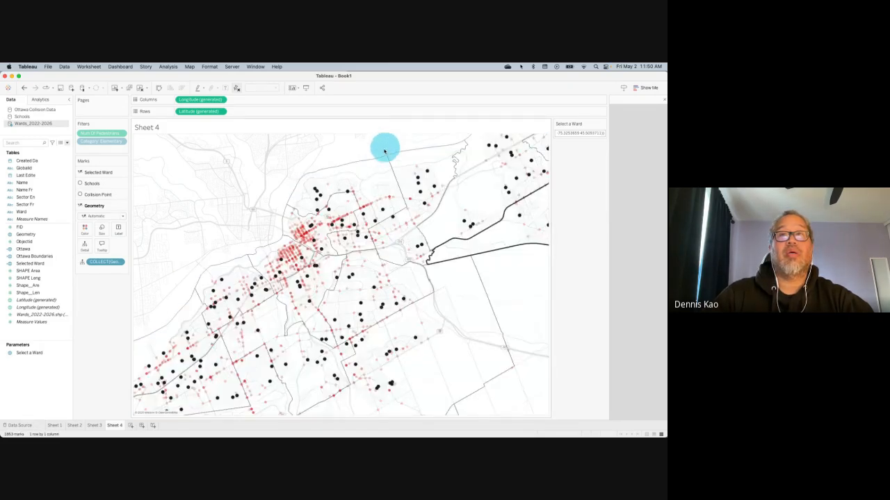
{"action": "left_click", "coordinate": [363, 175]}
{"action": "left_click", "coordinate": [363, 153]}
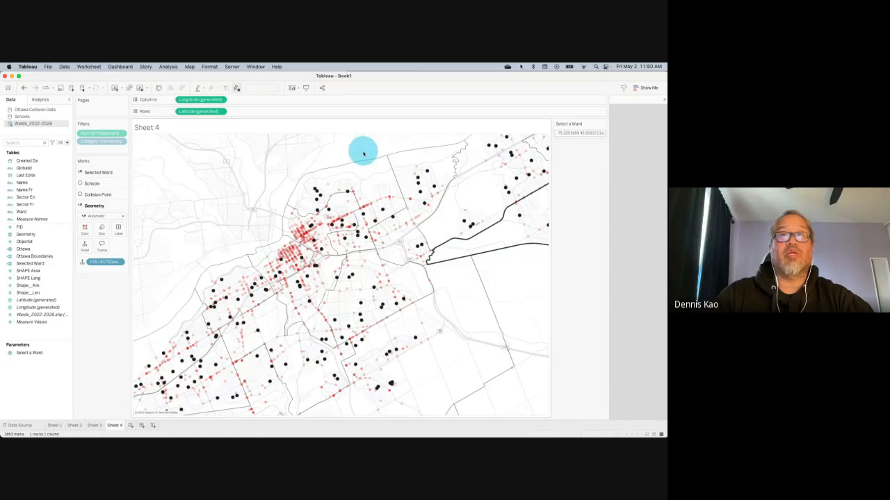
Step: Open the worksheet's actions and select the Select Ward action
{"action": "left_click", "coordinate": [89, 67]}
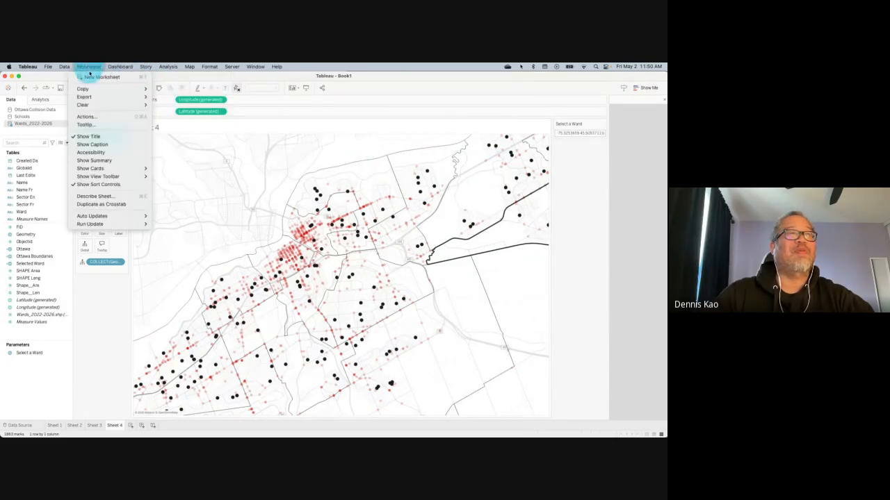
{"action": "left_click", "coordinate": [97, 116]}
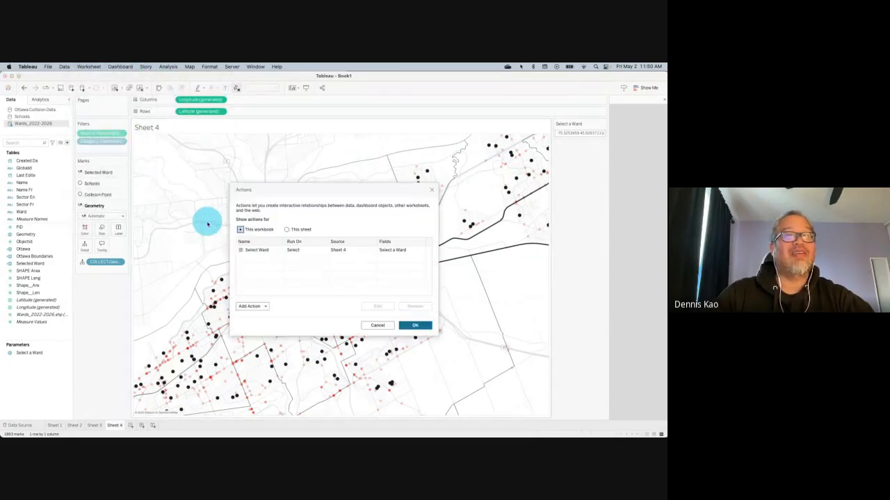
{"action": "left_click", "coordinate": [278, 249]}
{"action": "left_click", "coordinate": [266, 306]}
{"action": "left_click", "coordinate": [267, 285]}
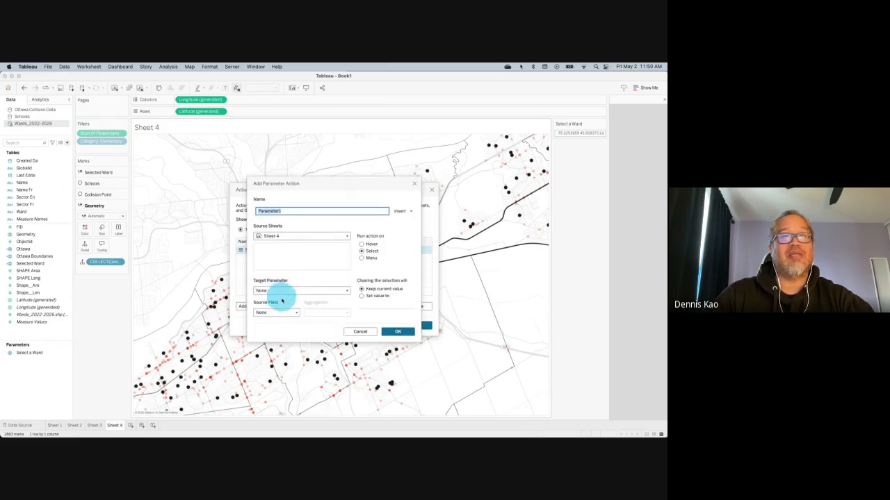
{"action": "left_click", "coordinate": [363, 333]}
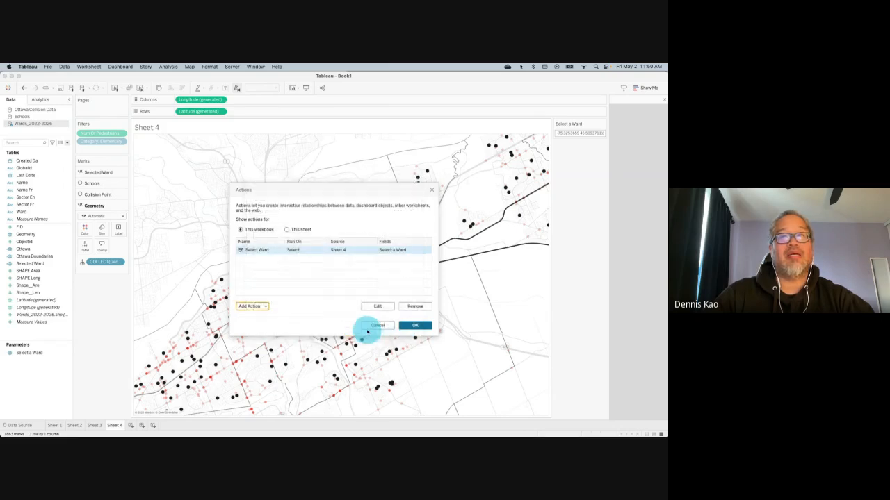
Step: Edit the Select Ward action by picking its source field with Collect aggregation, save it, and test it by selecting a ward
{"action": "left_click", "coordinate": [378, 306]}
{"action": "left_click", "coordinate": [291, 314]}
{"action": "left_click", "coordinate": [292, 303]}
{"action": "left_click", "coordinate": [397, 333]}
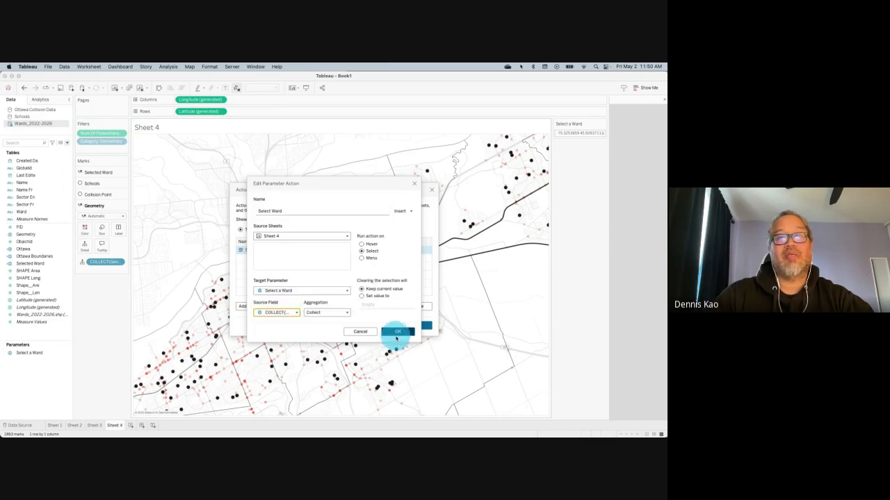
{"action": "left_click", "coordinate": [412, 327]}
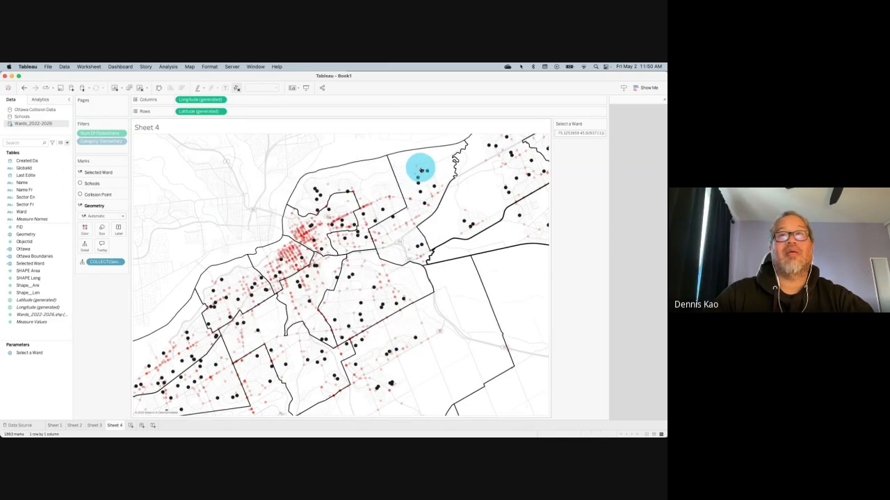
{"action": "left_click", "coordinate": [420, 171]}
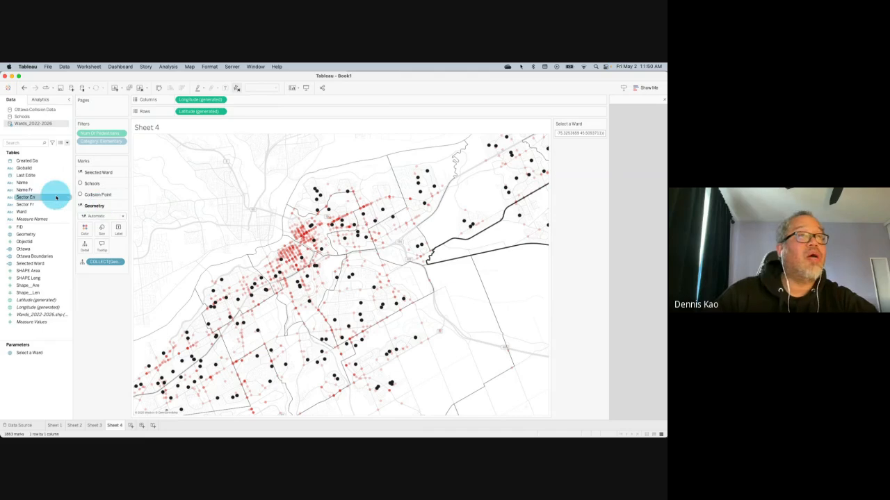
Step: Add the wards' Name field as detail on the Geometry layer and check it by selecting the Beacon Hill-Cyrville ward
{"action": "left_click", "coordinate": [53, 184]}
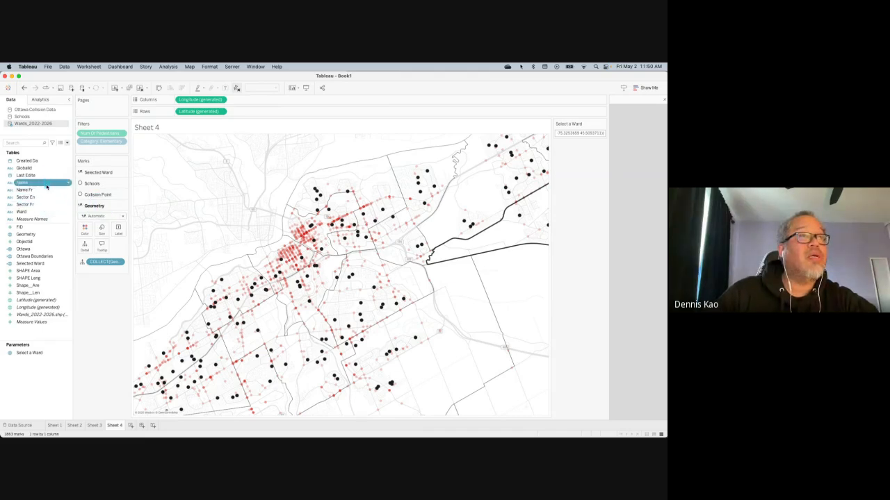
{"action": "left_click_drag", "start_coordinate": [46, 186], "coordinate": [87, 247]}
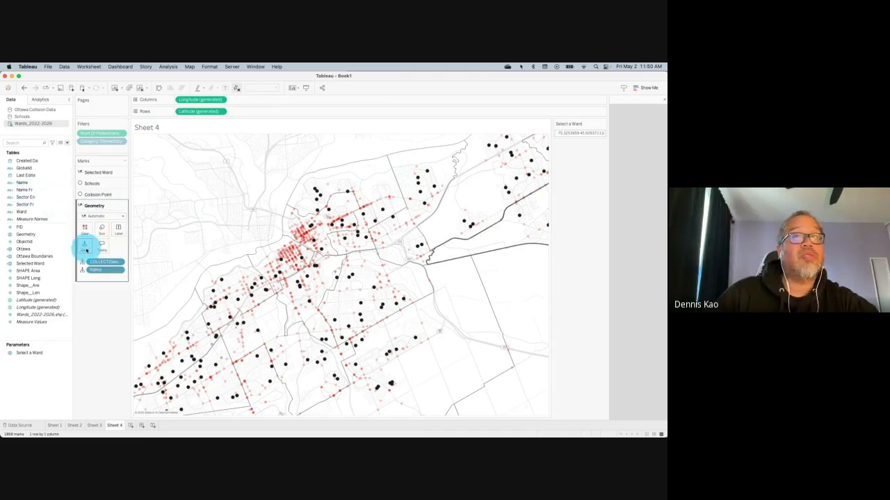
{"action": "left_click", "coordinate": [429, 170]}
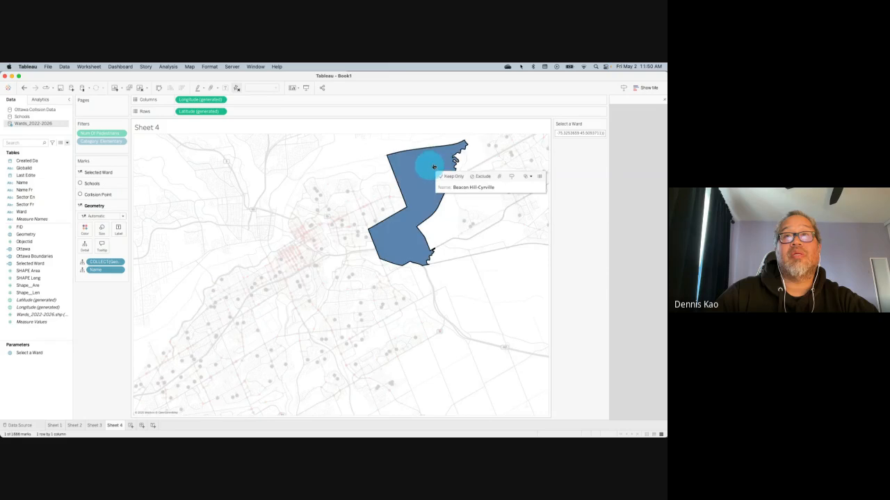
{"action": "left_click", "coordinate": [420, 139]}
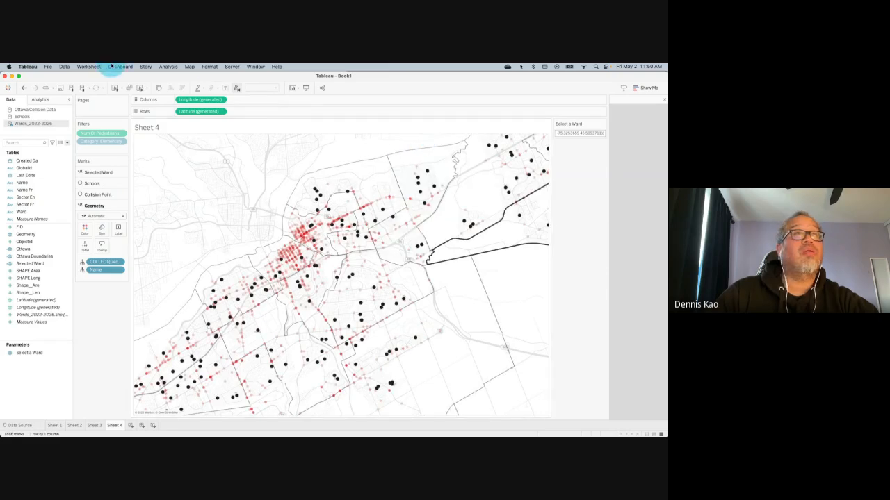
Step: Edit the Select Ward action to use COLLECT(Geometry) from Wards_2022-2026 as its source field and save the change
{"action": "left_click", "coordinate": [89, 67]}
{"action": "left_click", "coordinate": [94, 118]}
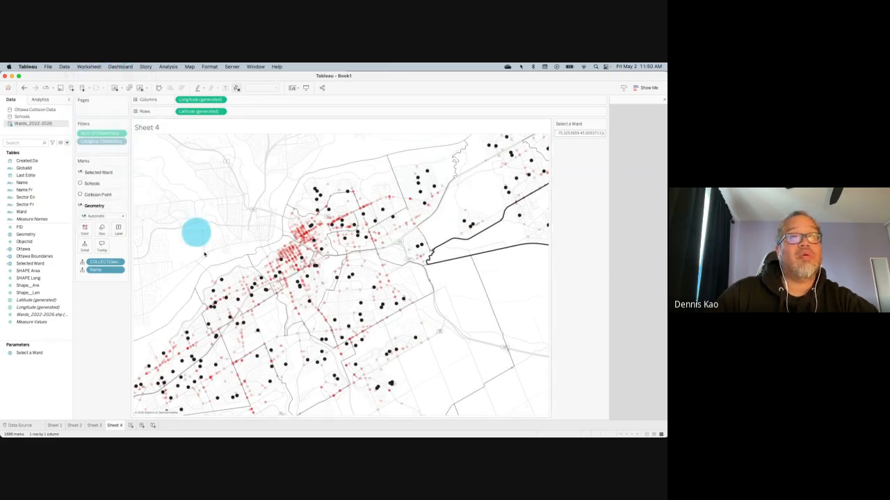
{"action": "left_click", "coordinate": [285, 252]}
{"action": "left_click", "coordinate": [378, 306]}
{"action": "left_click", "coordinate": [289, 314]}
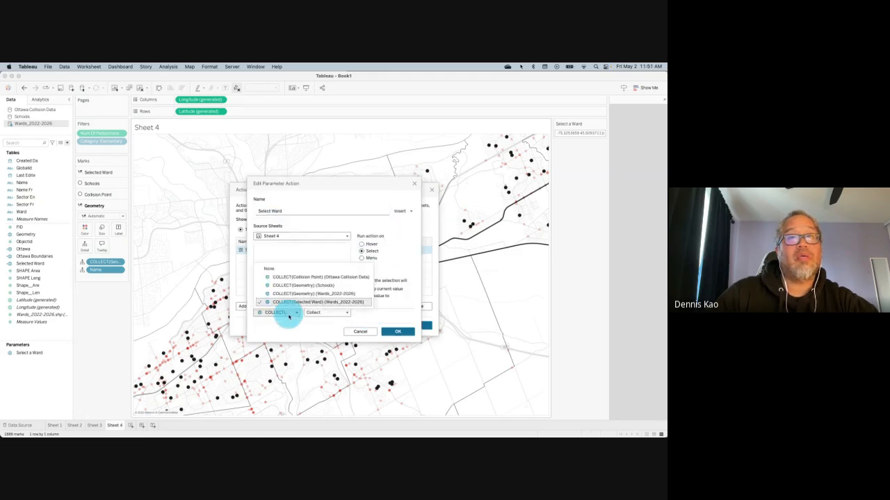
{"action": "left_click", "coordinate": [317, 301]}
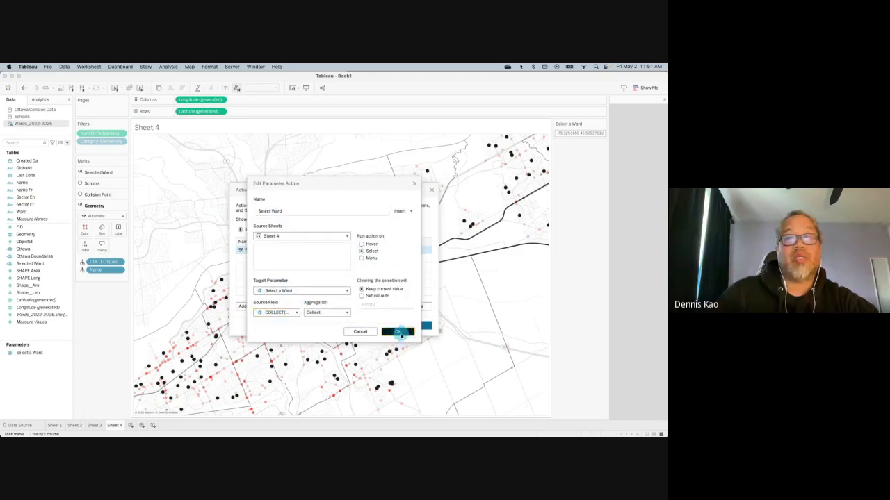
{"action": "left_click", "coordinate": [398, 331]}
{"action": "left_click", "coordinate": [416, 326]}
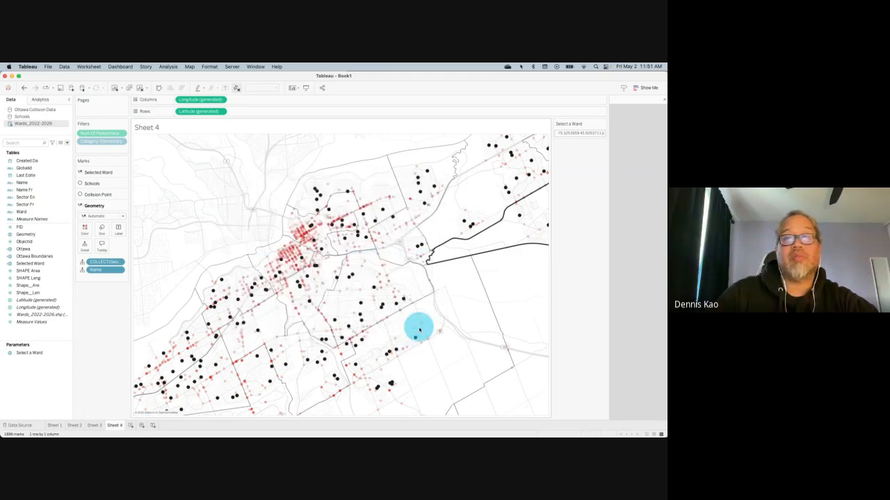
Step: Test the Select Ward action by selecting different wards on the map, including Beacon Hill-Cyrville, Rideau-Rockcliffe, Kitchissippi and Gloucester-Southgate
{"action": "left_click", "coordinate": [433, 150]}
{"action": "left_click", "coordinate": [418, 141]}
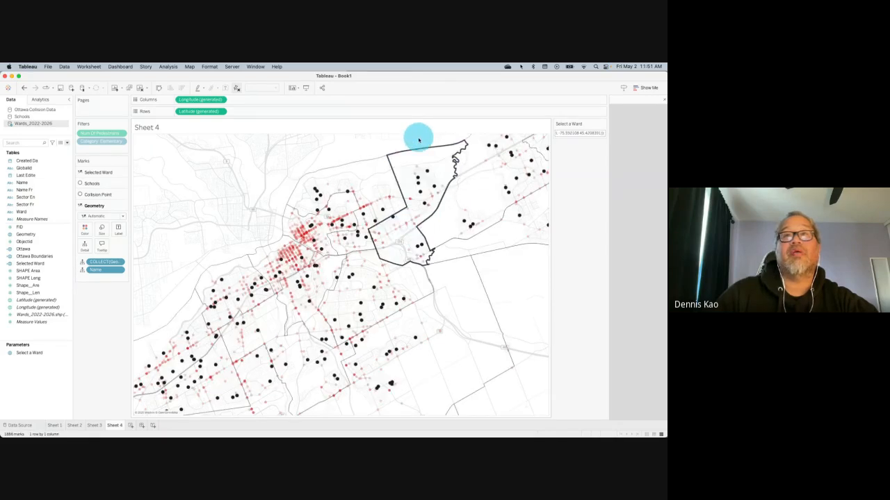
{"action": "left_click", "coordinate": [355, 166]}
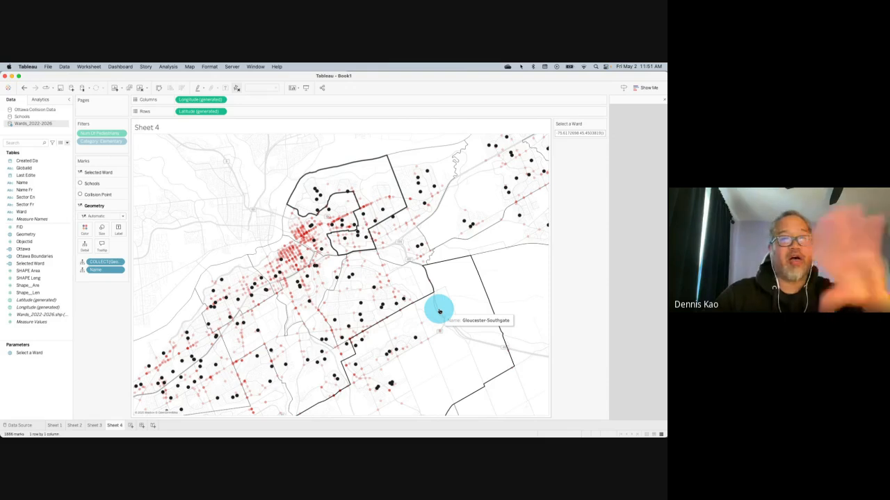
{"action": "left_click", "coordinate": [263, 254]}
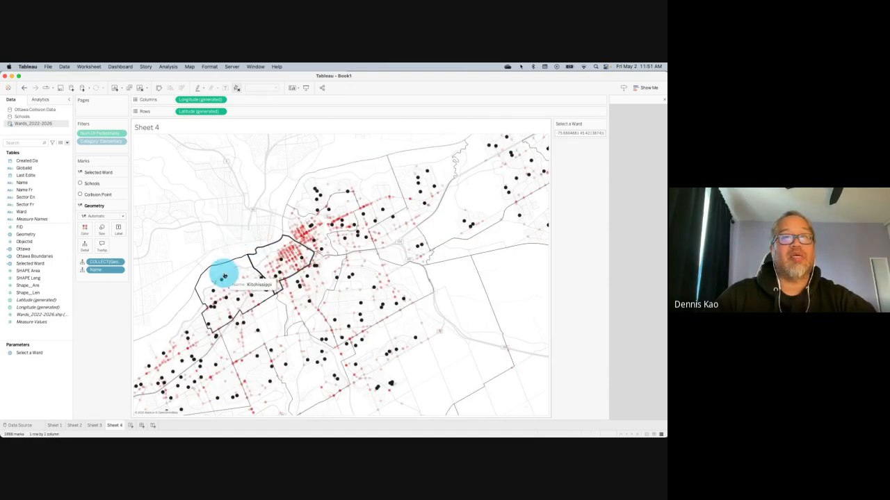
{"action": "left_click", "coordinate": [220, 259]}
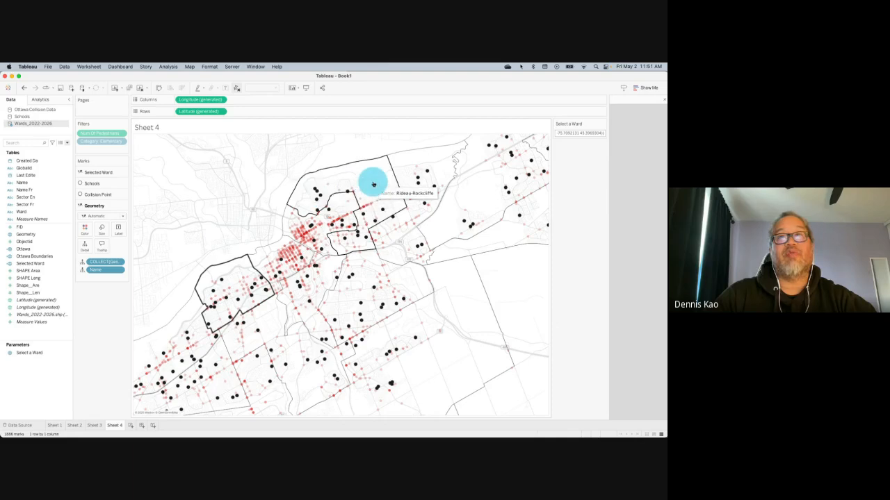
{"action": "left_click", "coordinate": [373, 184]}
{"action": "left_click", "coordinate": [417, 159]}
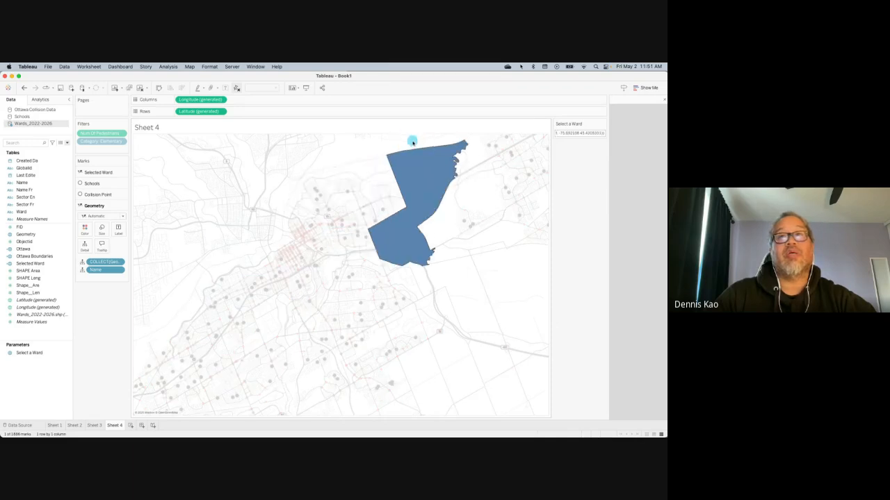
{"action": "left_click", "coordinate": [364, 150]}
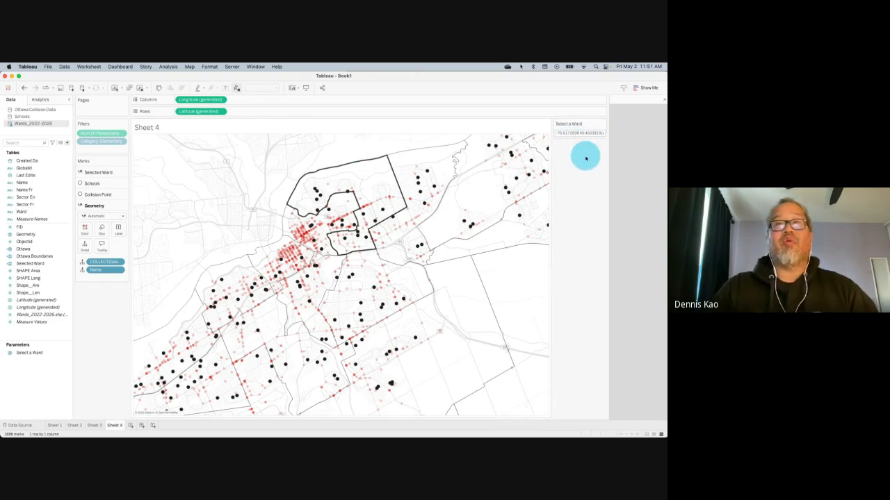
{"action": "left_click", "coordinate": [465, 285]}
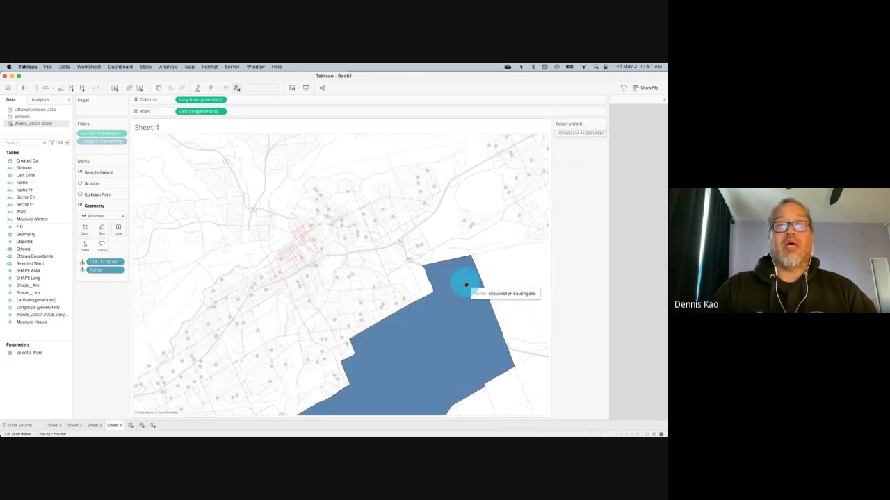
{"action": "left_click", "coordinate": [466, 284]}
{"action": "left_click", "coordinate": [419, 277]}
{"action": "left_click", "coordinate": [419, 279]}
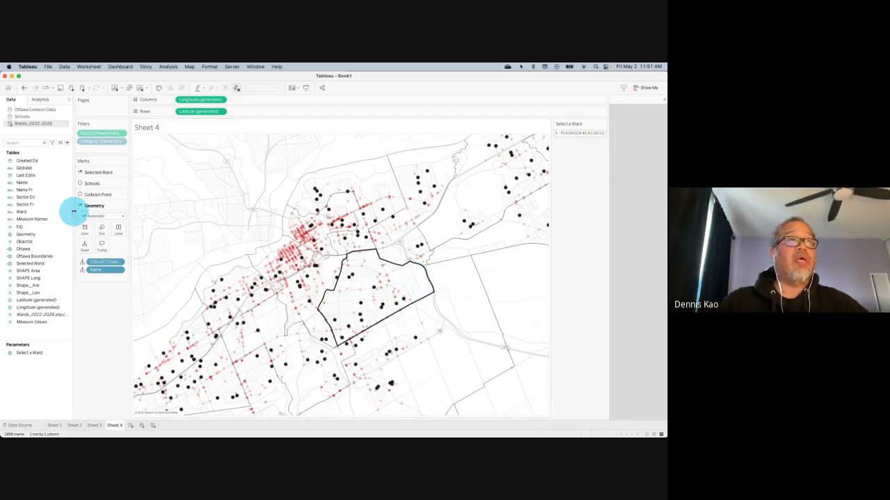
{"action": "left_click", "coordinate": [67, 143]}
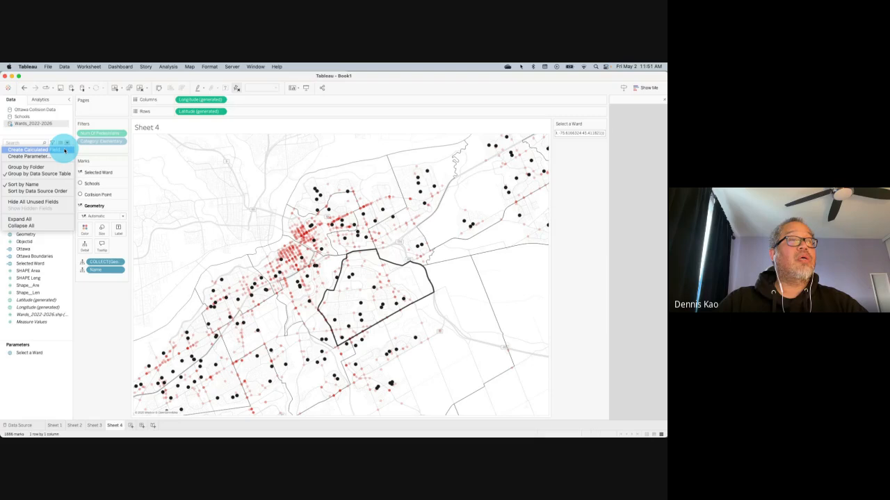
{"action": "left_click", "coordinate": [65, 151]}
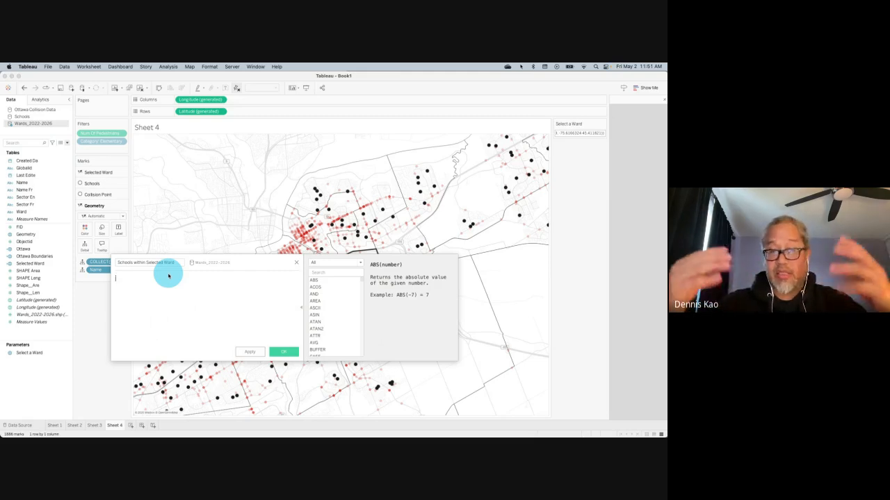
{"action": "type", "text": "interes"}
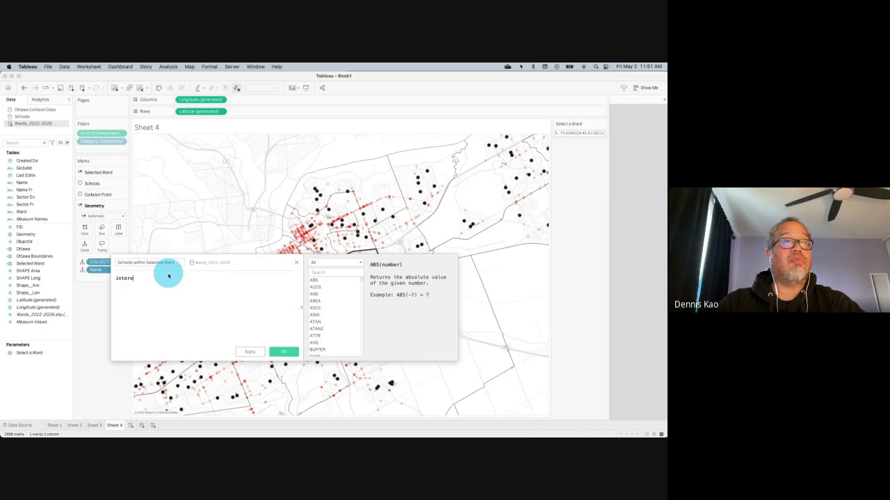
{"action": "key", "text": "BackSpace"}
{"action": "key", "text": "BackSpace"}
{"action": "type", "text": "sects"}
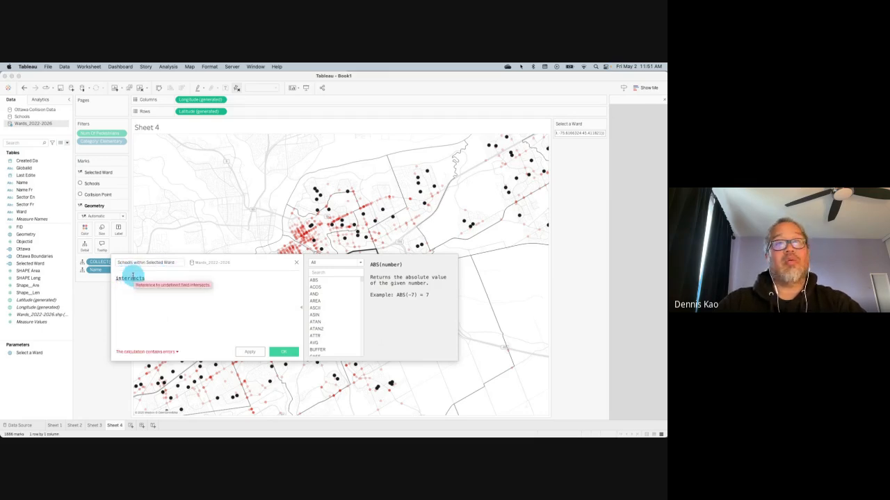
{"action": "type", "text": "("}
{"action": "left_click", "coordinate": [129, 279]}
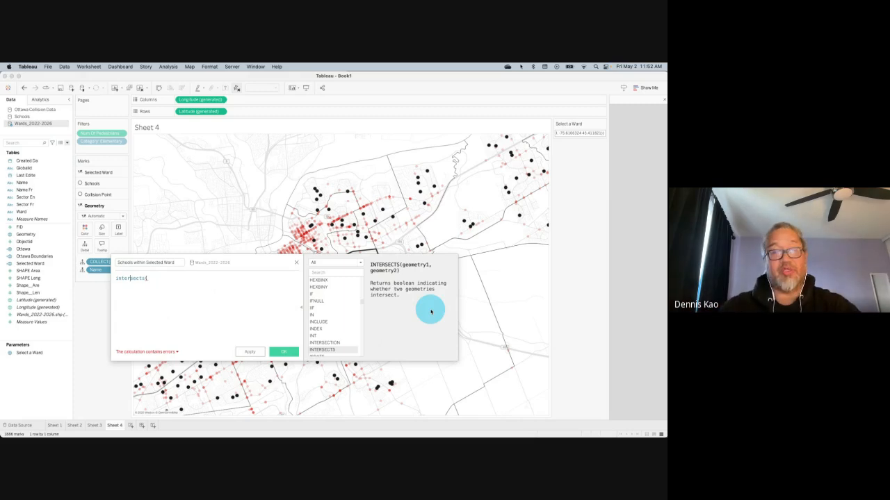
{"action": "left_click", "coordinate": [169, 279]}
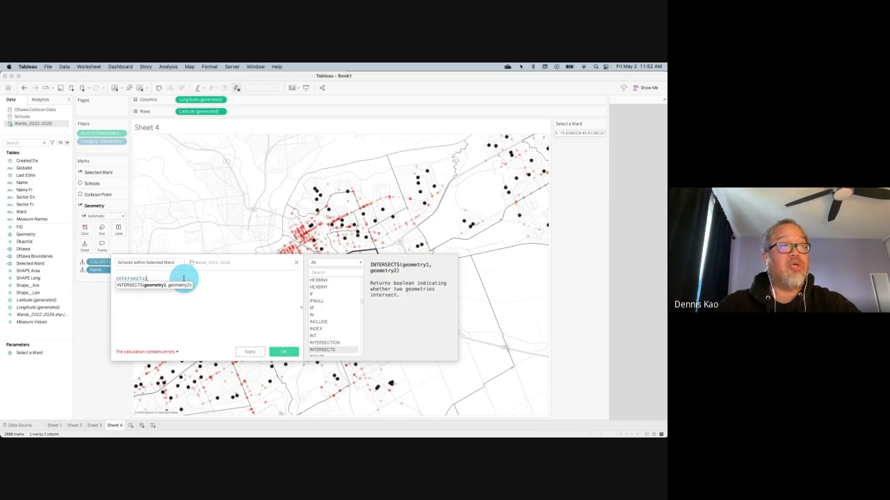
{"action": "type", "text": "sel"}
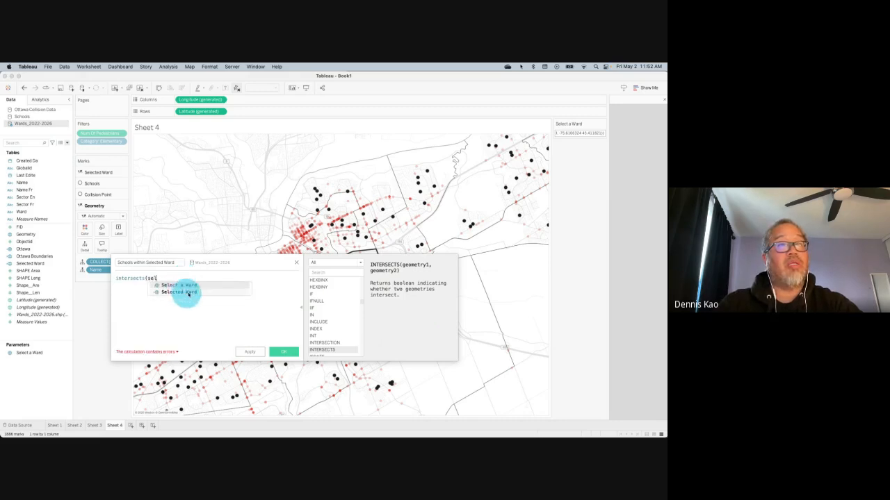
{"action": "left_click", "coordinate": [213, 285]}
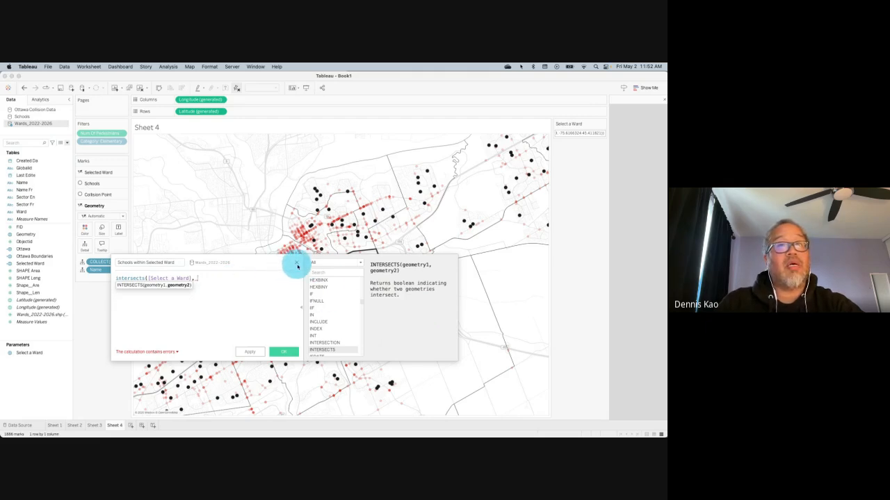
{"action": "left_click", "coordinate": [296, 262]}
Step: Create a calculated field named Schools within Selected Ward in the Schools data source with the formula INTERSECTS([Select a Ward], [Geometry])
{"action": "left_click", "coordinate": [44, 117]}
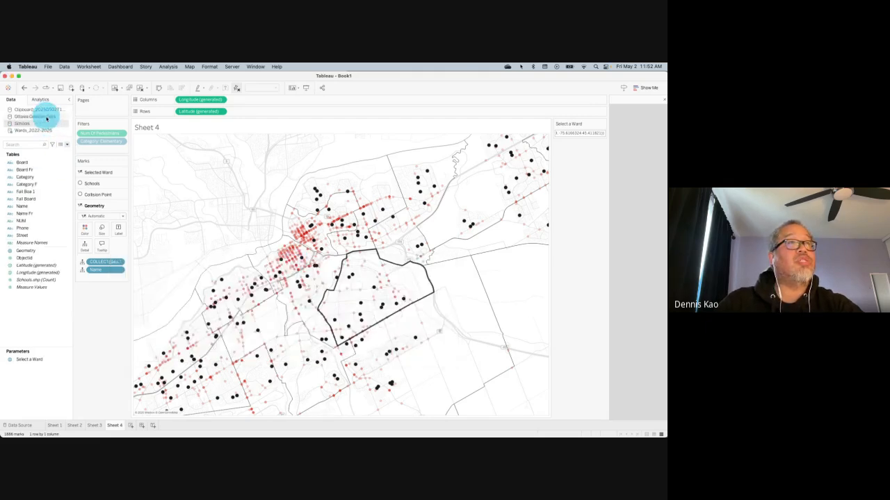
{"action": "left_click", "coordinate": [67, 143]}
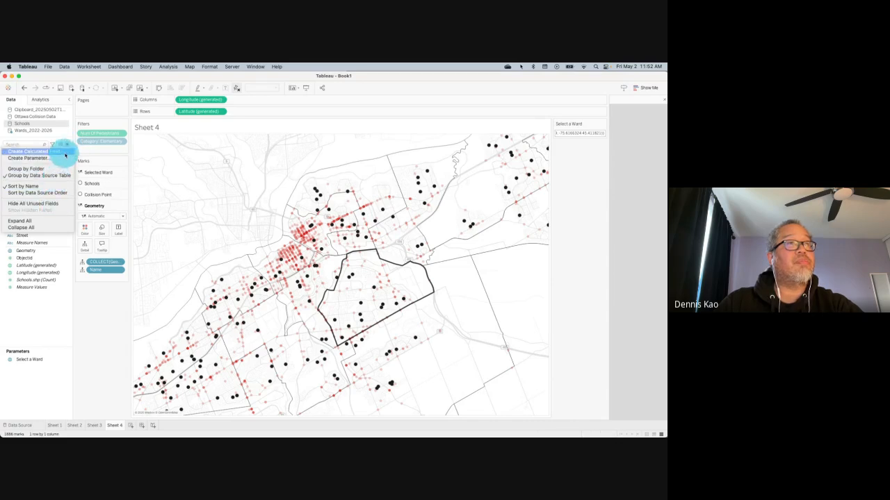
{"action": "left_click", "coordinate": [63, 151]}
{"action": "type", "text": "Schools within Selected Ward"}
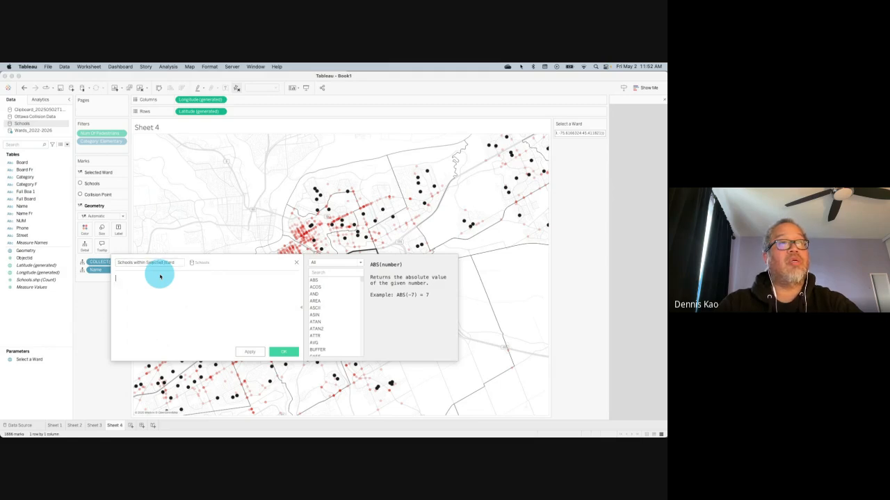
{"action": "type", "text": "interse"}
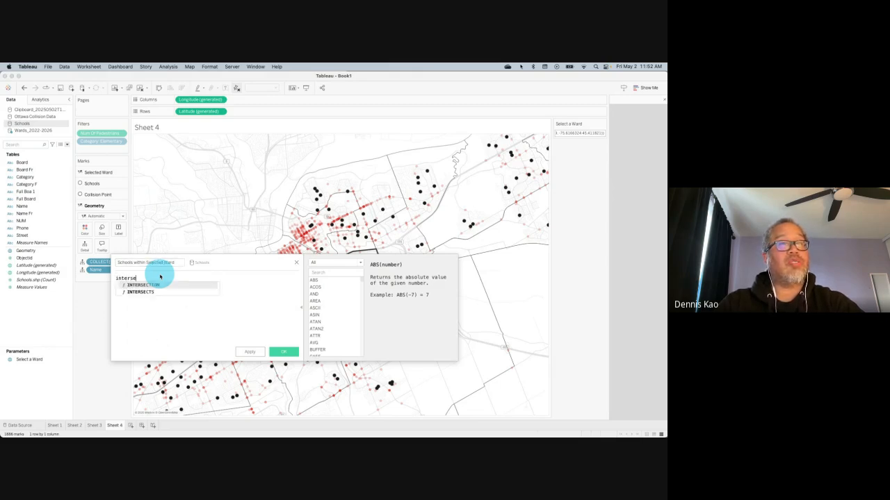
{"action": "left_click", "coordinate": [152, 292]}
{"action": "type", "text": "sele"}
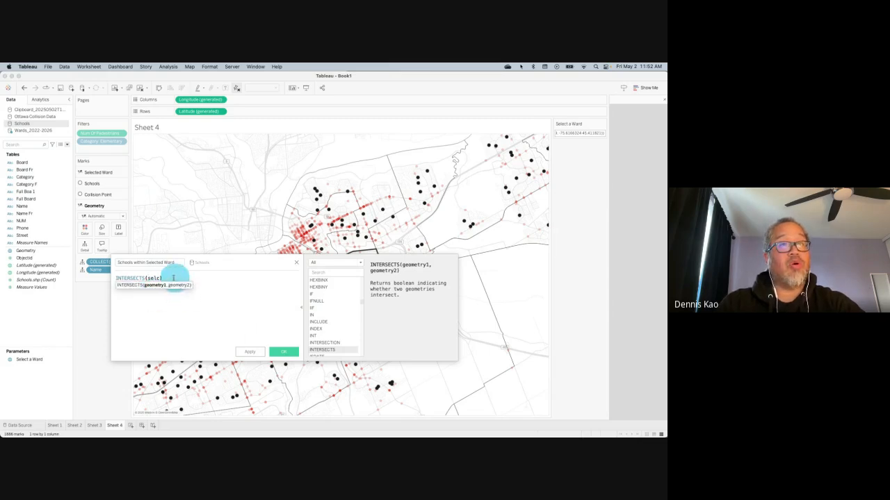
{"action": "left_click", "coordinate": [175, 304]}
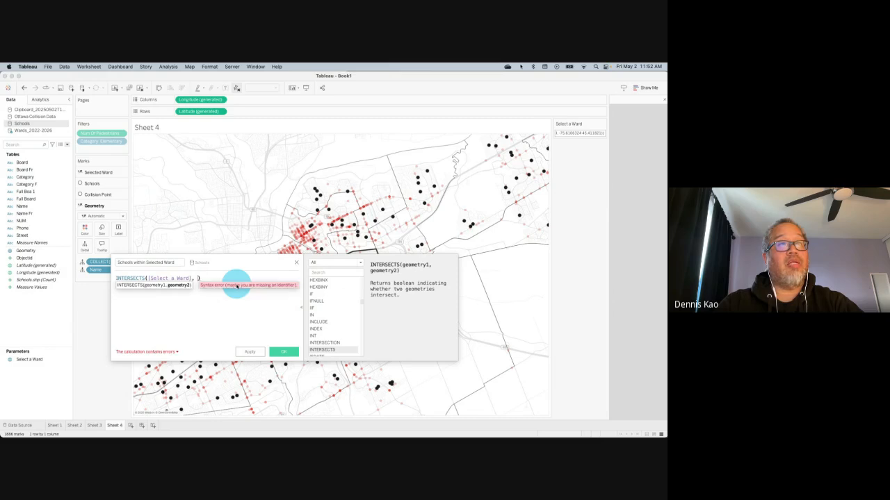
{"action": "type", "text": ", geog"}
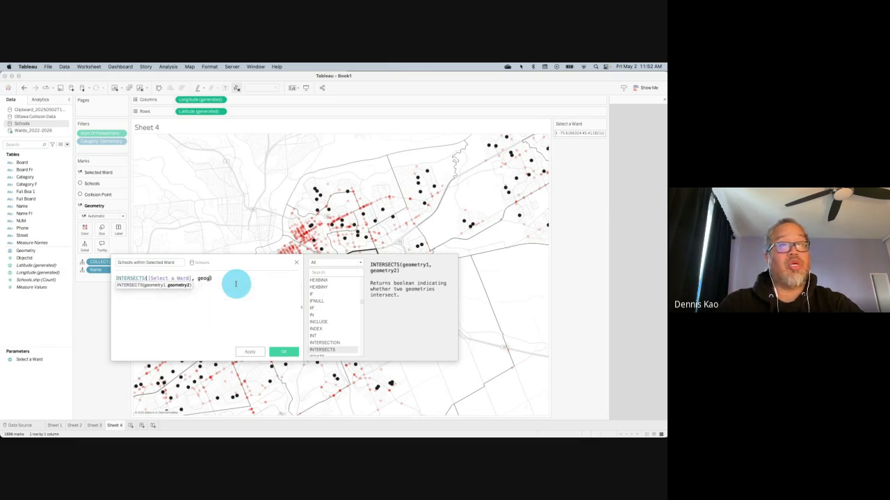
{"action": "key", "text": "Return"}
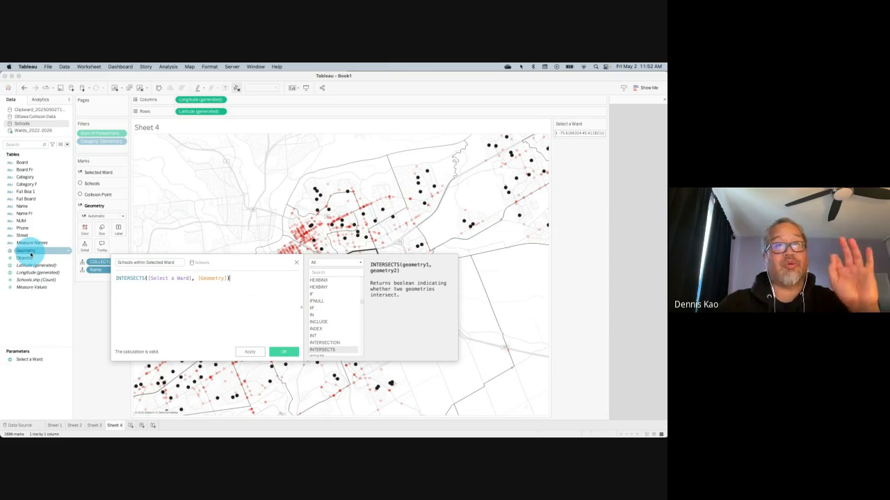
{"action": "left_click", "coordinate": [283, 355]}
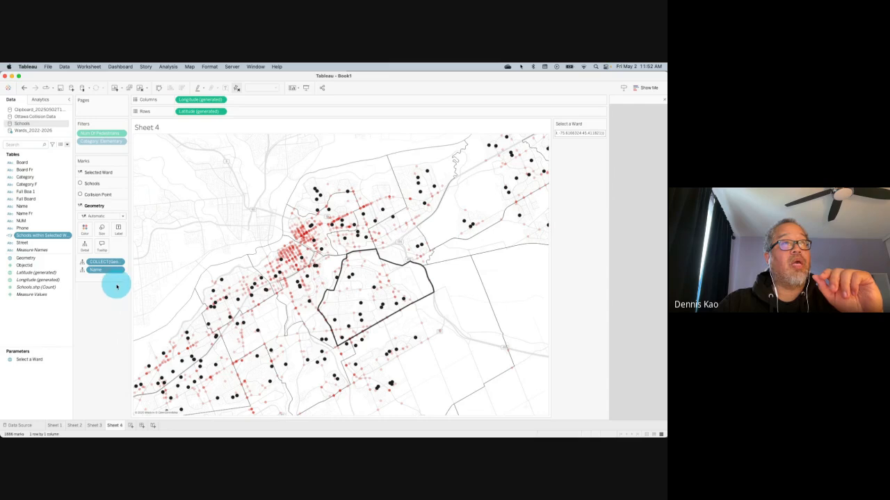
Step: Color the marks of the Schools layer by the Schools within Selected Ward field
{"action": "left_click", "coordinate": [104, 185]}
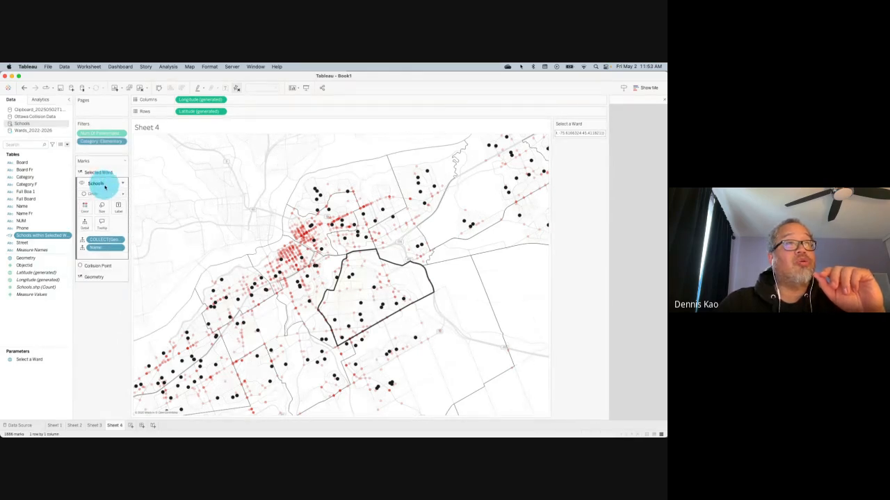
{"action": "left_click", "coordinate": [50, 236]}
{"action": "left_click_drag", "start_coordinate": [50, 239], "coordinate": [85, 209]}
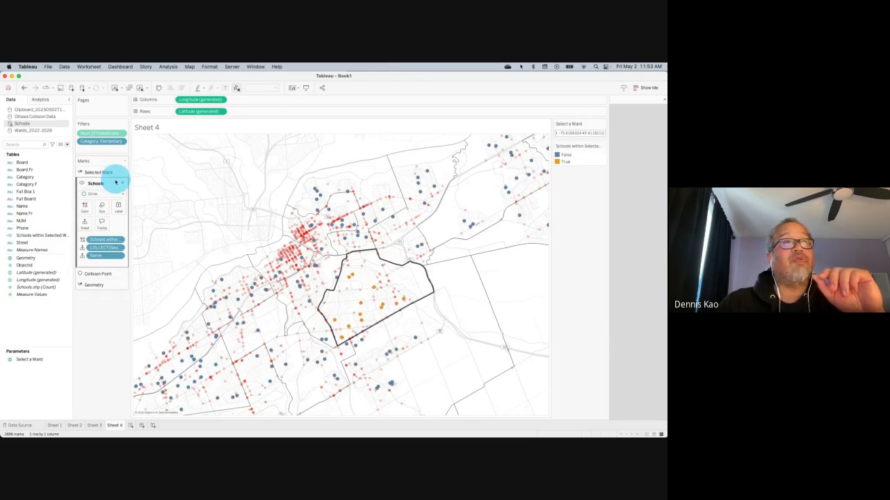
Step: Set the background map style to Dark and select the ward southeast of Alta Vista on the map
{"action": "left_click", "coordinate": [190, 66]}
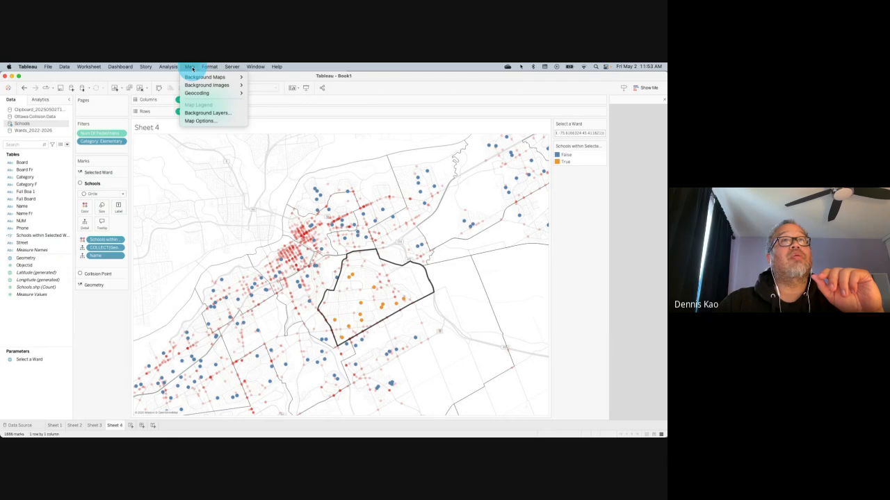
{"action": "left_click", "coordinate": [202, 112]}
{"action": "left_click", "coordinate": [42, 132]}
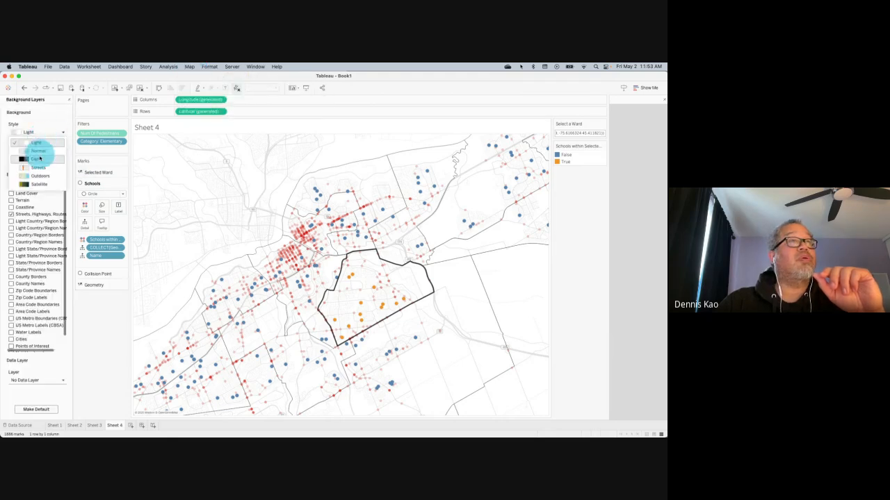
{"action": "left_click", "coordinate": [40, 159]}
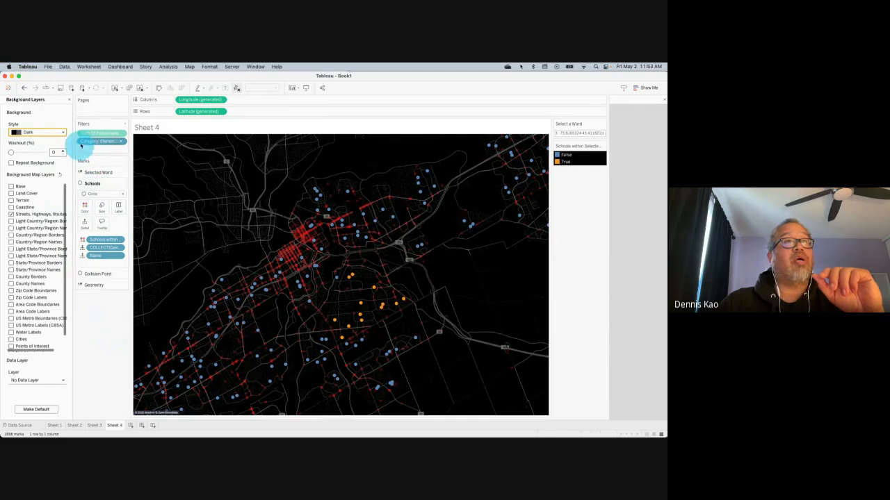
{"action": "left_click", "coordinate": [69, 99]}
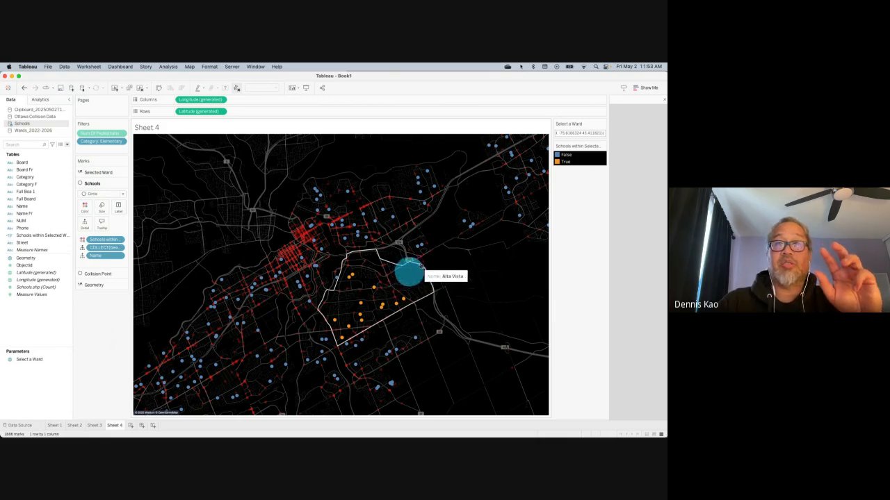
{"action": "left_click", "coordinate": [453, 274]}
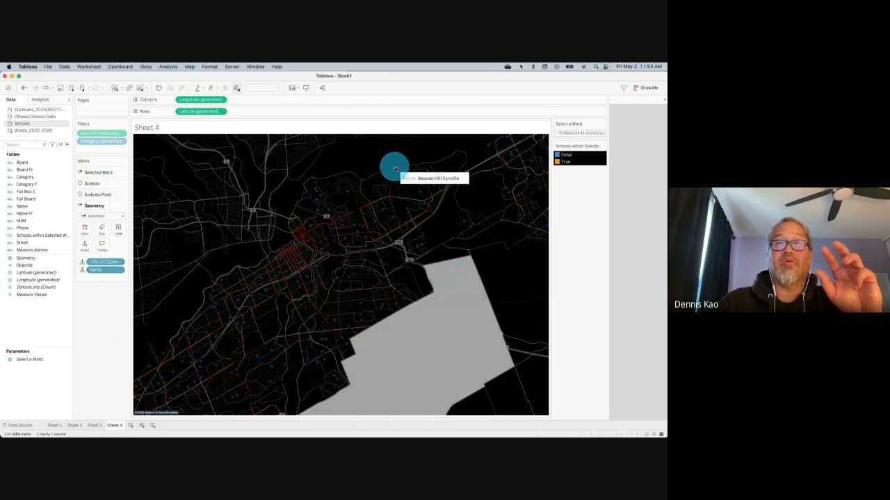
{"action": "left_click", "coordinate": [366, 152]}
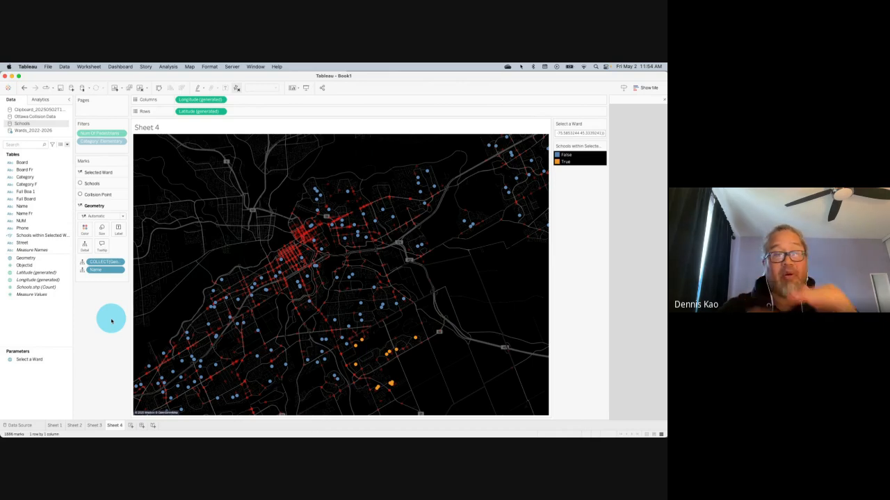
Step: Add a new worksheet and filter it to True for Schools within Selected Ward
{"action": "left_click", "coordinate": [130, 425]}
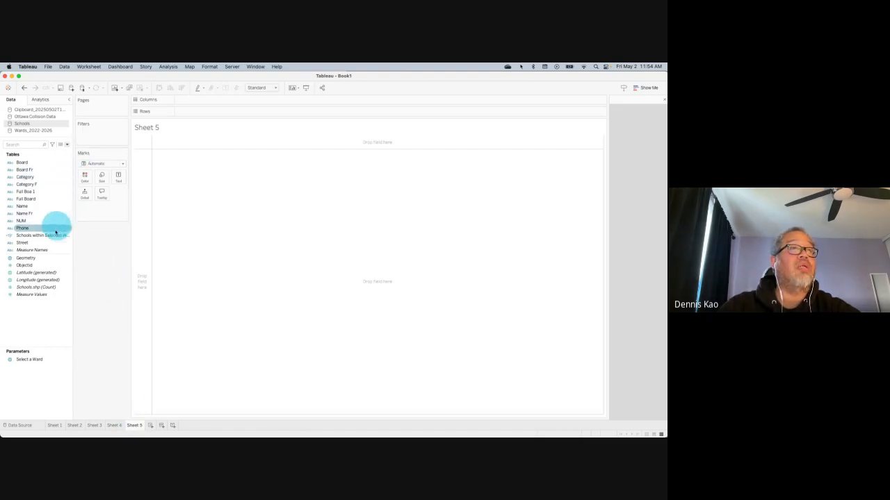
{"action": "left_click_drag", "start_coordinate": [60, 236], "coordinate": [101, 130]}
{"action": "left_click", "coordinate": [266, 204]}
{"action": "left_click", "coordinate": [404, 348]}
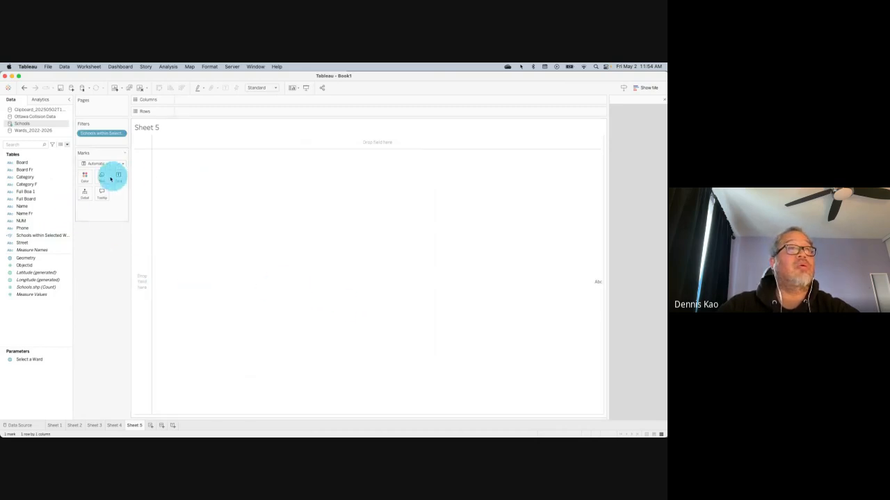
Step: List the schools of the selected ward by placing the Name field from the Schools data source on the rows
{"action": "left_click", "coordinate": [50, 187]}
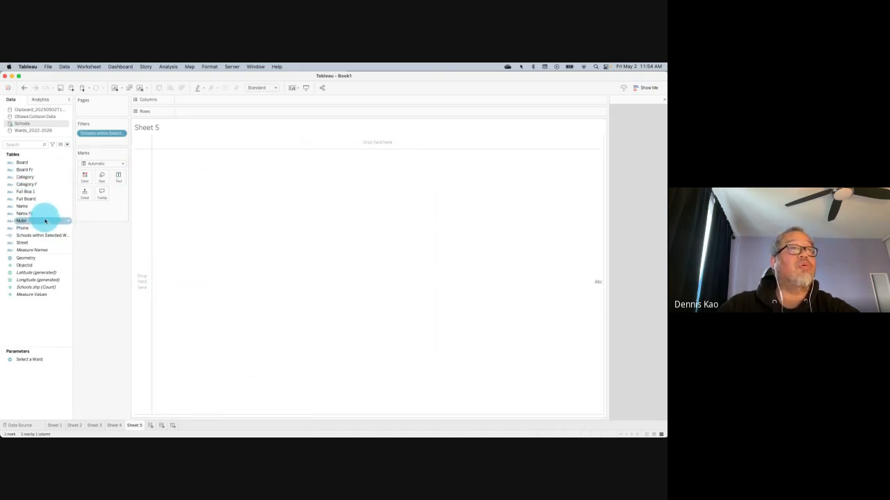
{"action": "left_click_drag", "start_coordinate": [47, 207], "coordinate": [224, 112]}
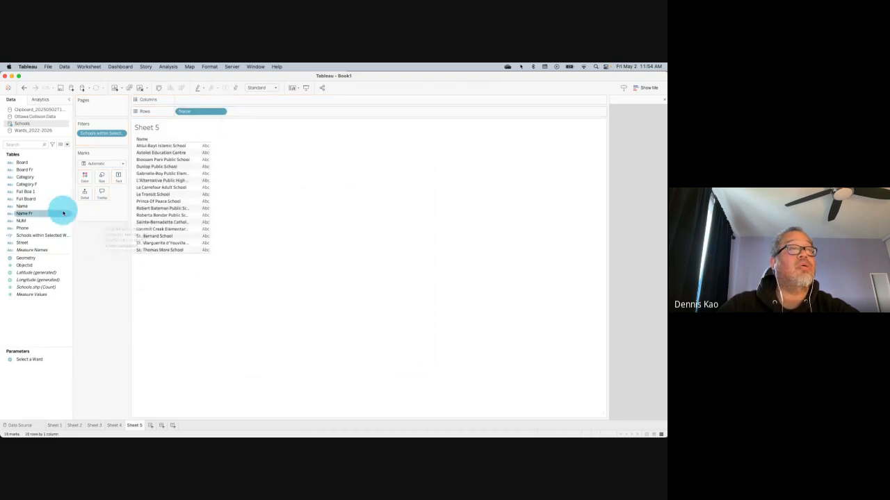
{"action": "left_click", "coordinate": [62, 244]}
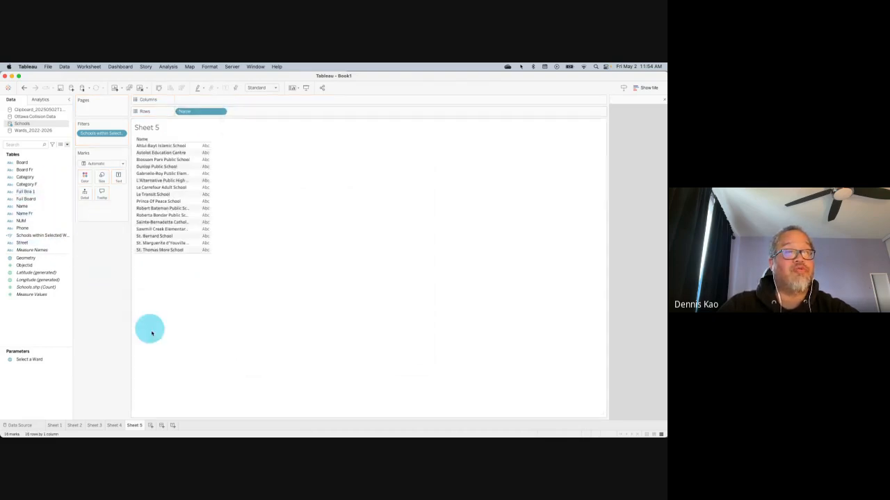
Step: Return to Sheet 4 and select the Rideau-Rockcliffe ward on the map
{"action": "left_click", "coordinate": [115, 425]}
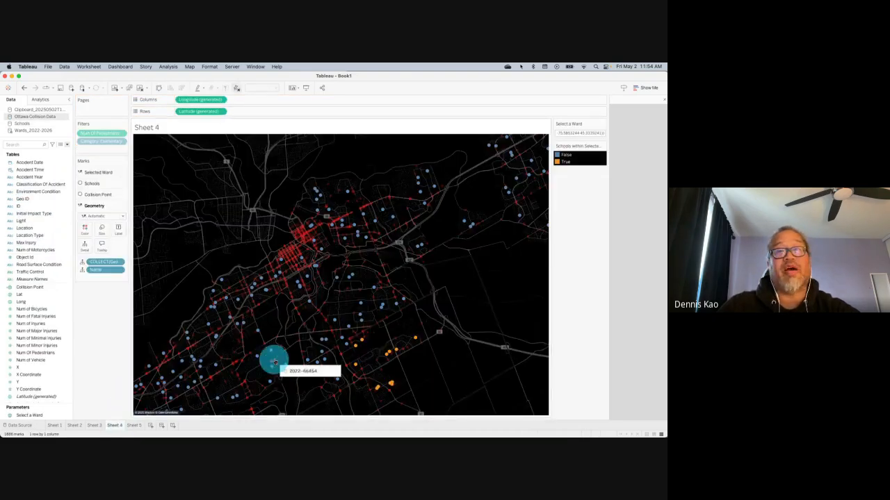
{"action": "left_click", "coordinate": [378, 183]}
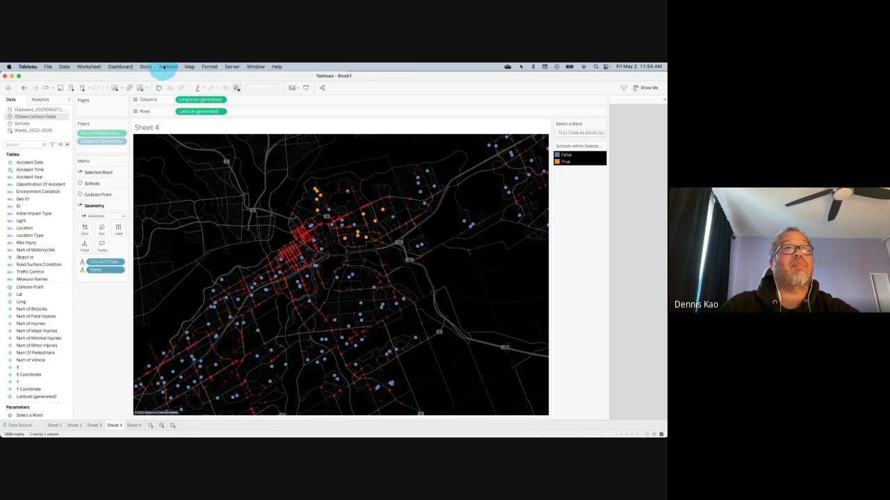
Step: Restore the Light background style on the Sheet 4 map
{"action": "left_click", "coordinate": [202, 67]}
{"action": "mouse_move", "coordinate": [189, 67]}
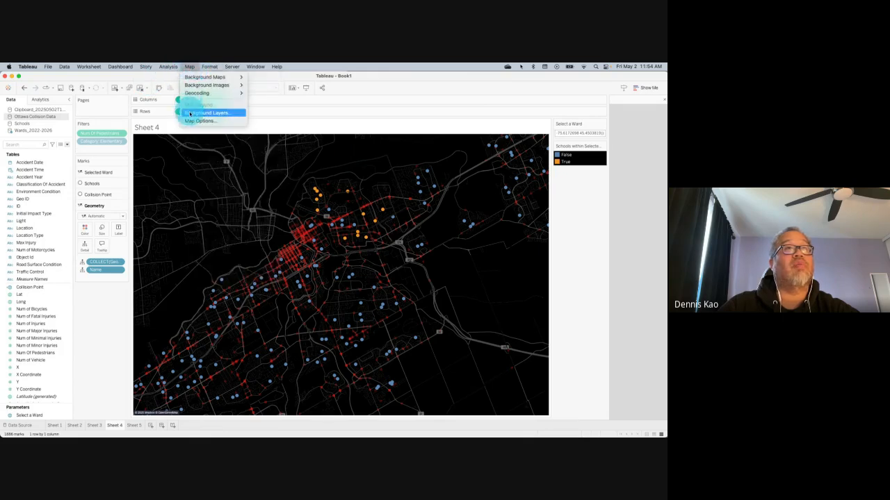
{"action": "left_click", "coordinate": [208, 109]}
{"action": "left_click", "coordinate": [52, 138]}
{"action": "left_click", "coordinate": [43, 139]}
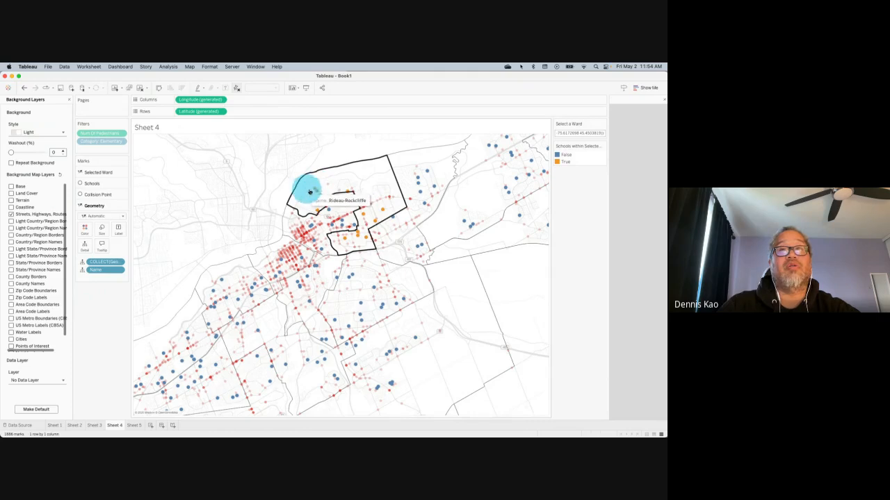
Step: Check the Sheet 5 school list, select the Kitchissippi ward on Sheet 4, and check the list again
{"action": "left_click", "coordinate": [133, 425]}
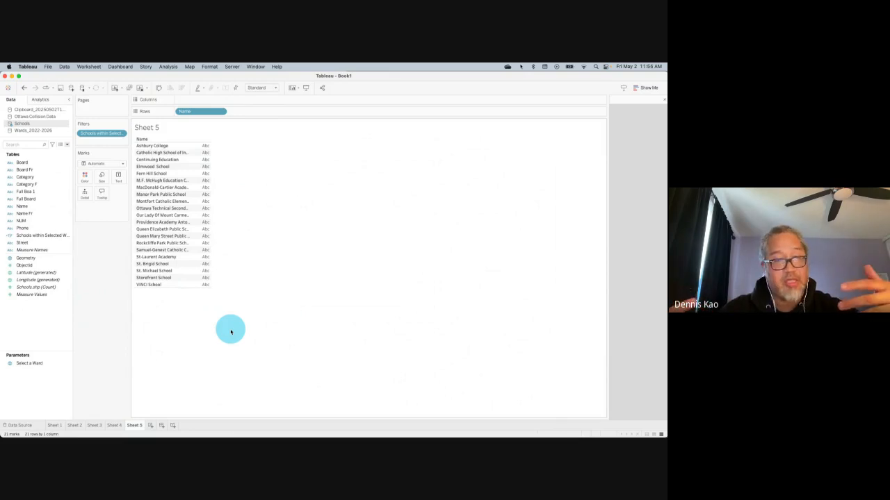
{"action": "left_click", "coordinate": [115, 425]}
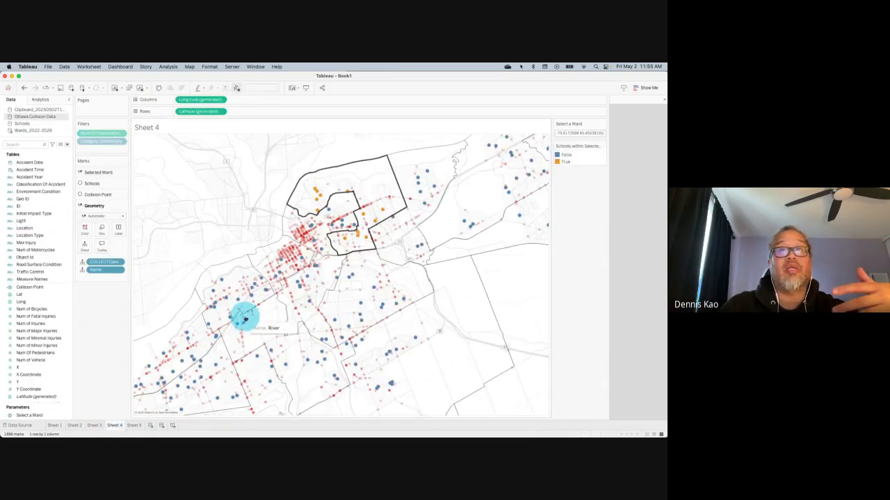
{"action": "left_click", "coordinate": [235, 272]}
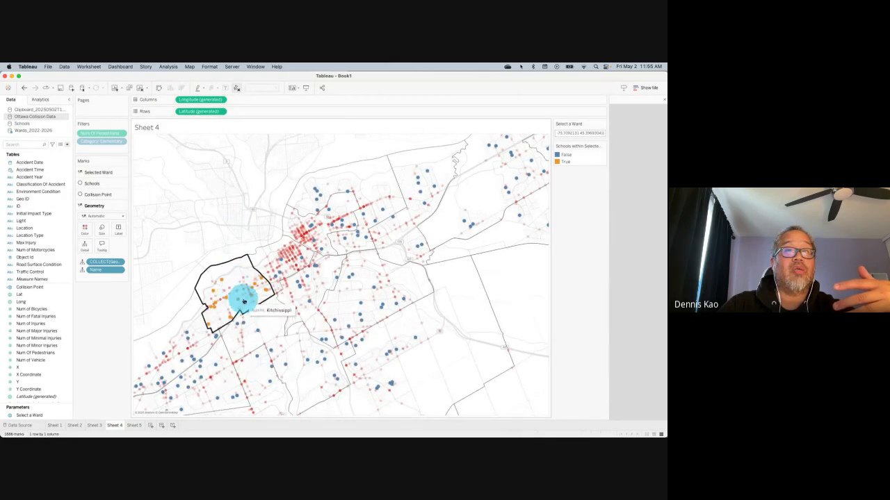
{"action": "left_click", "coordinate": [134, 425]}
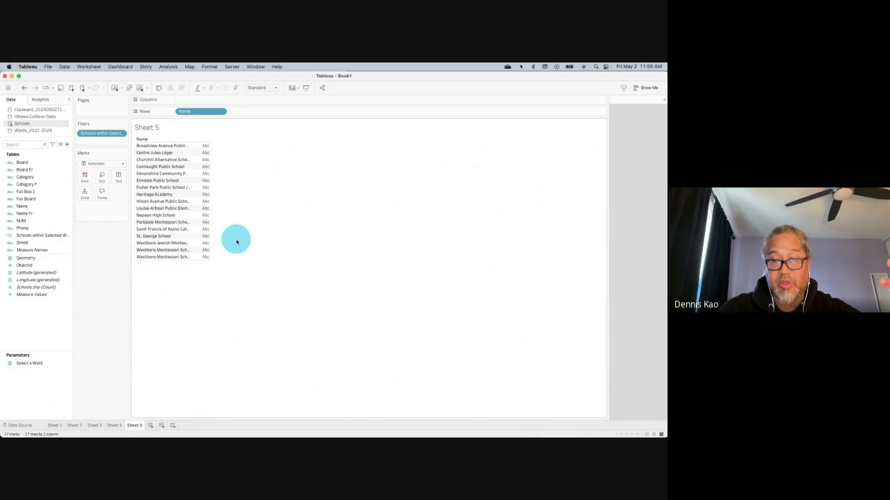
{"action": "left_click", "coordinate": [40, 199]}
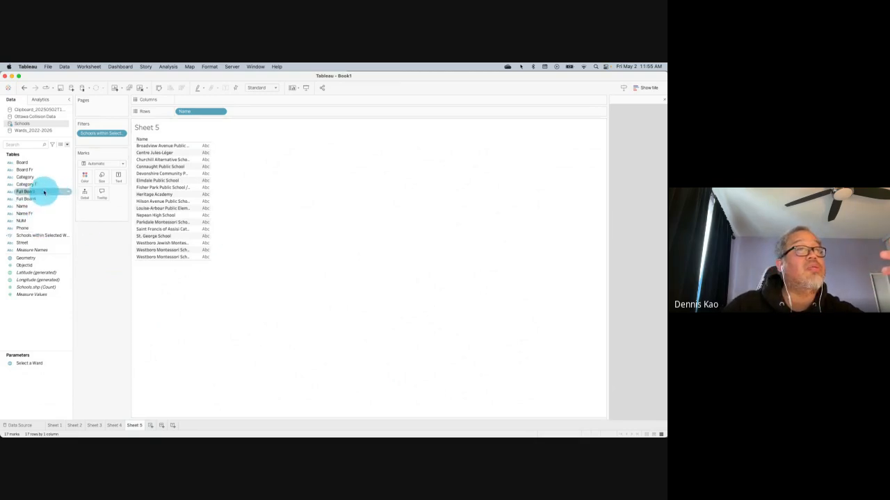
{"action": "left_click", "coordinate": [43, 206]}
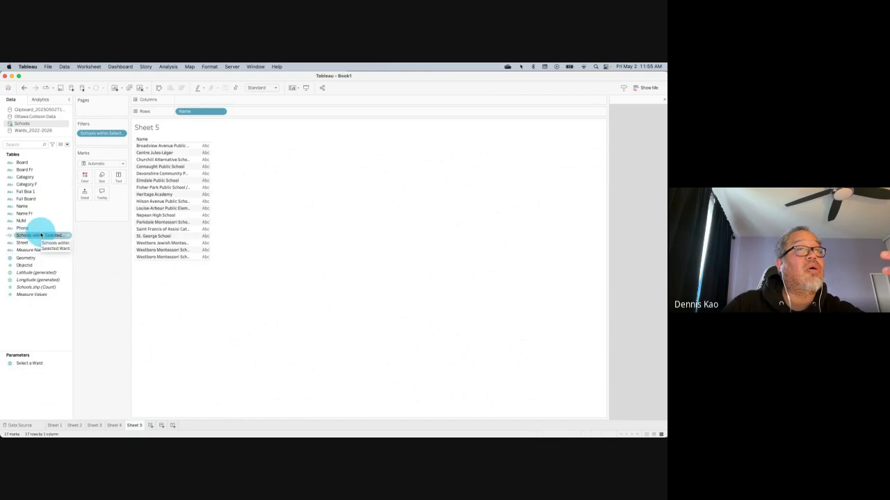
Step: Return to the Sheet 4 map and switch to the slide presentation
{"action": "left_click", "coordinate": [120, 426]}
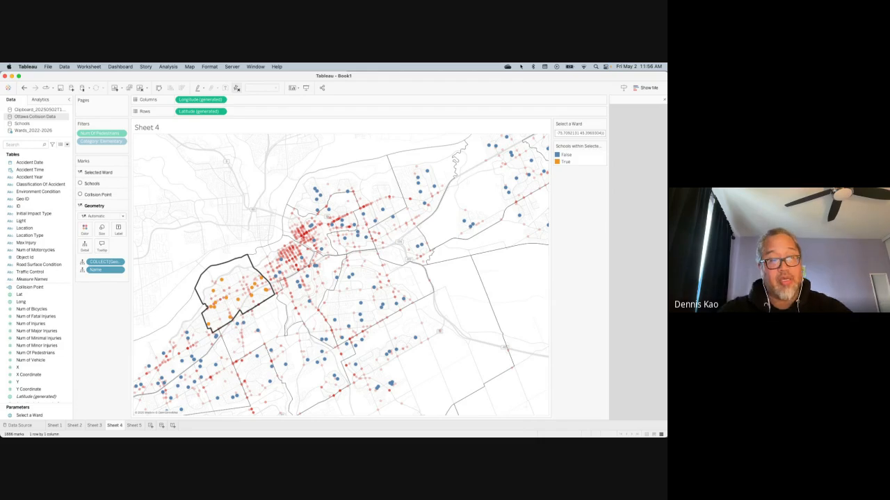
{"action": "key", "text": "ctrl+Up"}
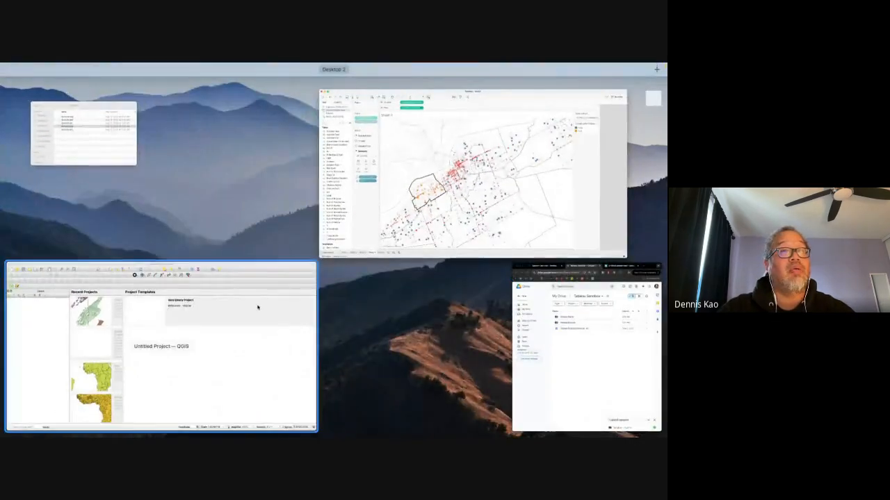
{"action": "key", "text": "ctrl+Up"}
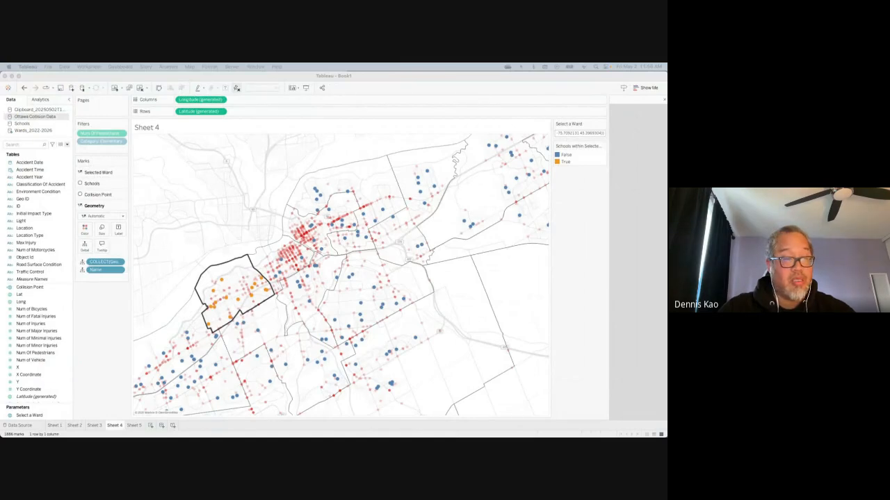
{"action": "key", "text": "super+Tab"}
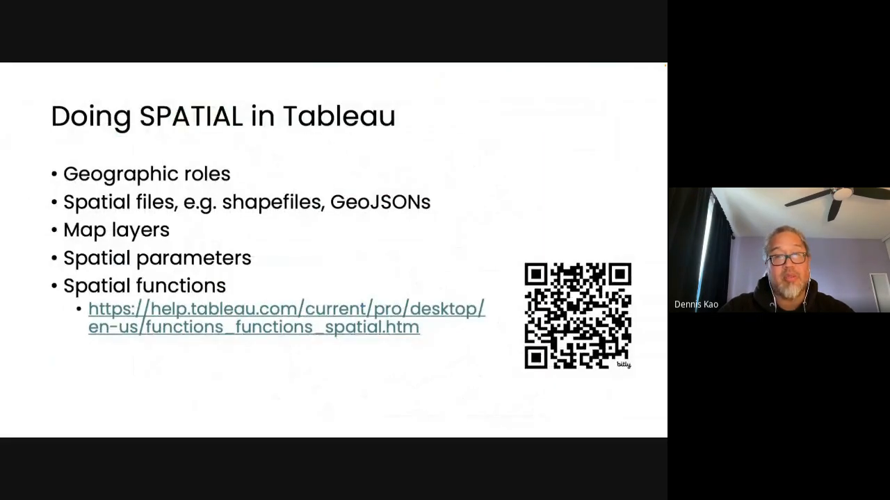
{"action": "key", "text": "Right"}
{"action": "key", "text": "Right"}
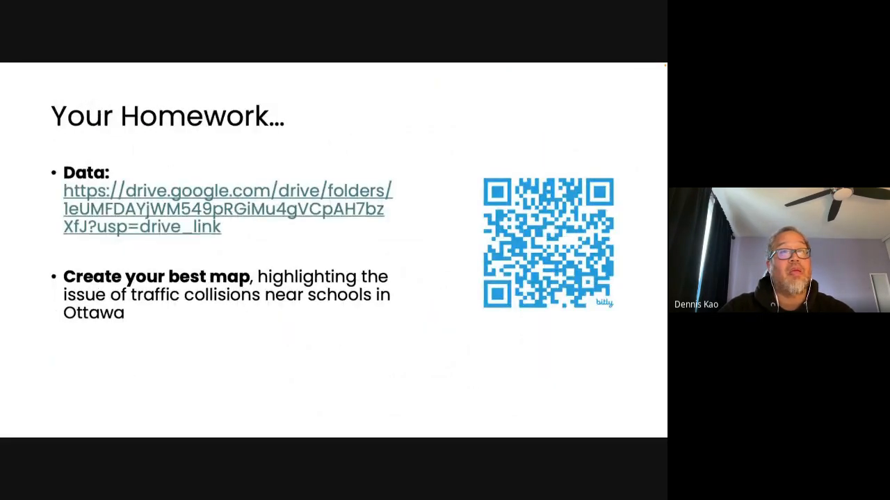
{"action": "key", "text": "Right"}
{"action": "key", "text": "Left"}
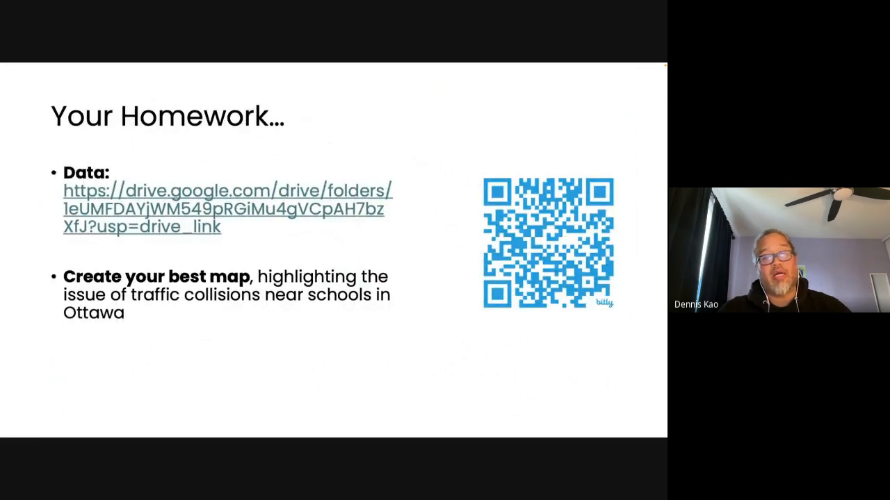
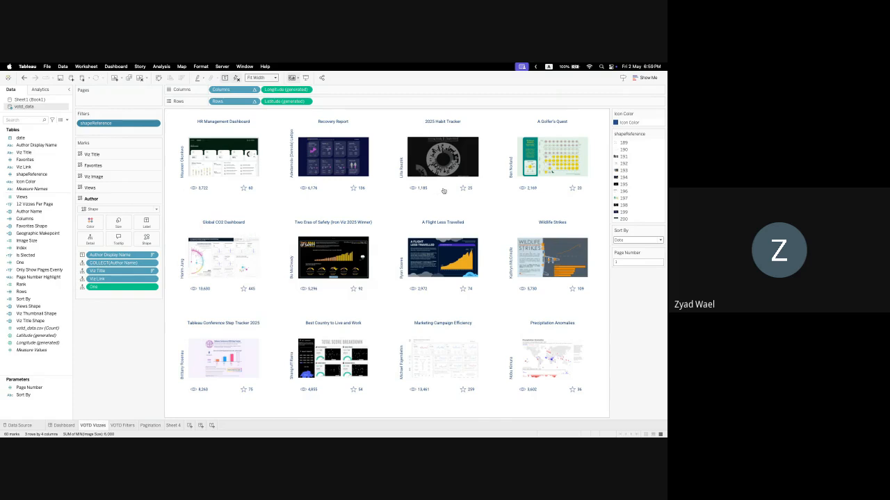
Step: Review the Viz of the Day dashboard, then examine the Sort By parameter's options on the VOTD Vizzes sheet
{"action": "left_click", "coordinate": [64, 425]}
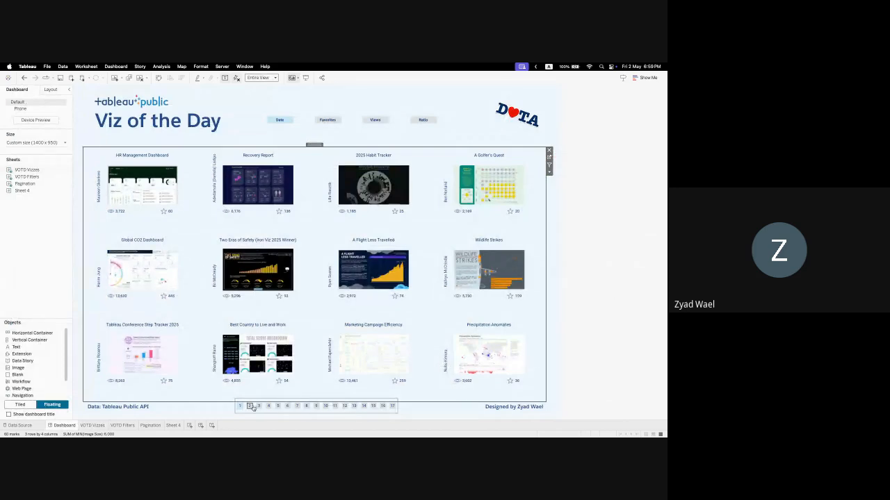
{"action": "left_click", "coordinate": [104, 425]}
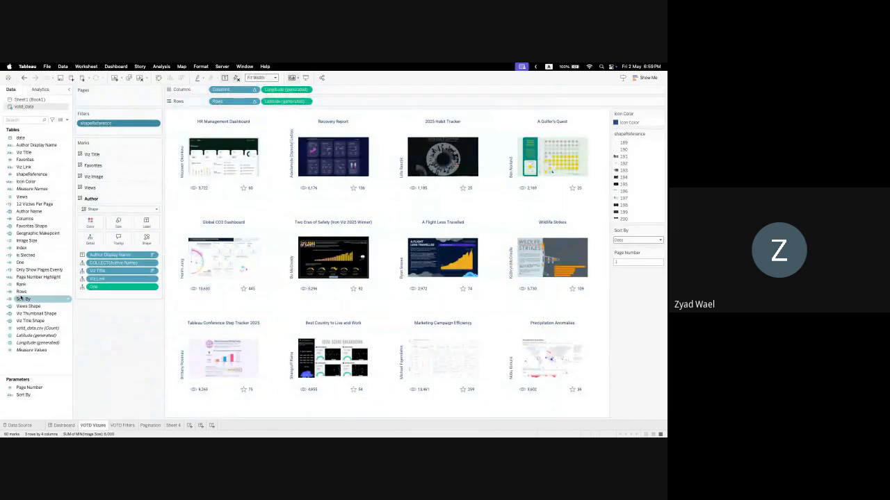
{"action": "left_click", "coordinate": [622, 241]}
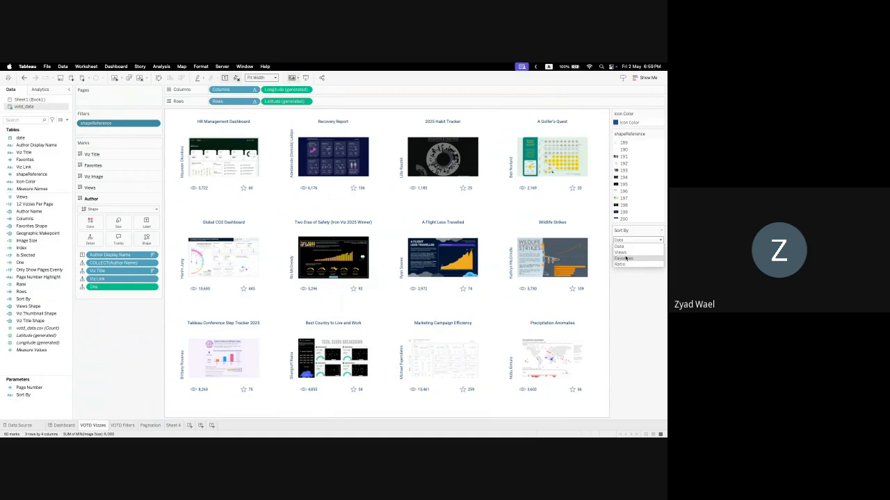
Step: Review the formulas of the Sort By and Rank calculated fields, leaving both unchanged
{"action": "right_click", "coordinate": [26, 300]}
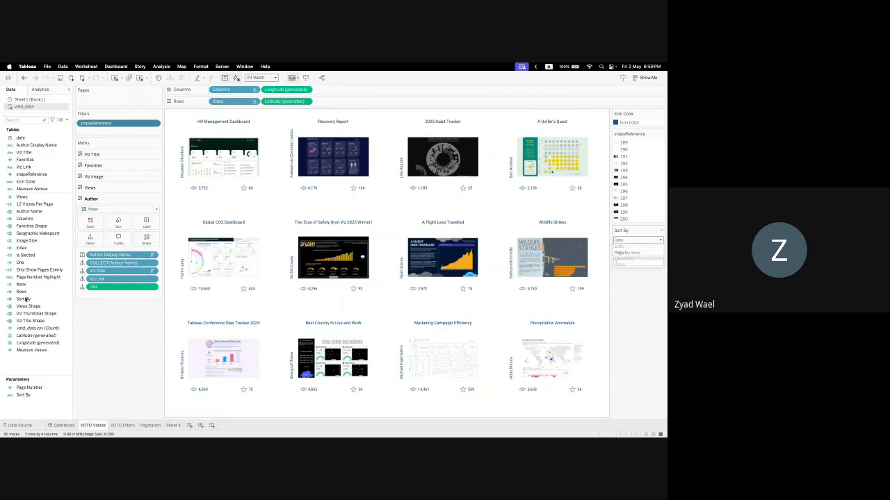
{"action": "left_click", "coordinate": [42, 184]}
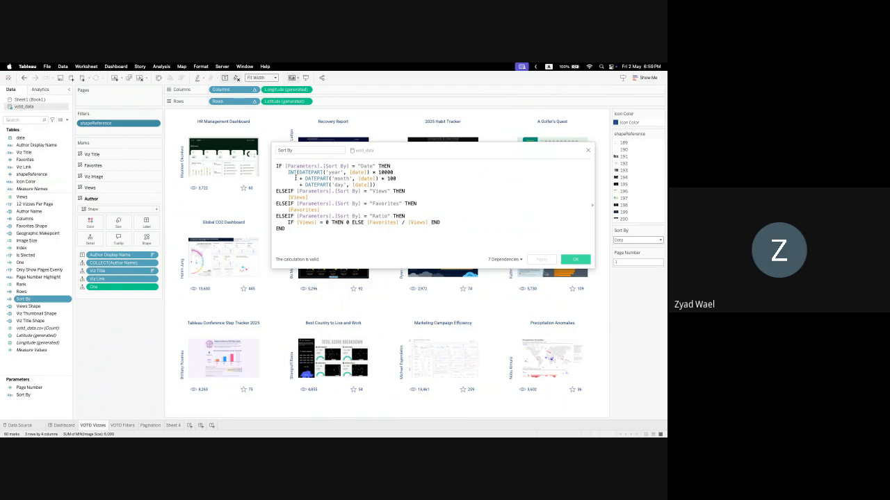
{"action": "left_click", "coordinate": [575, 260]}
{"action": "right_click", "coordinate": [45, 285]}
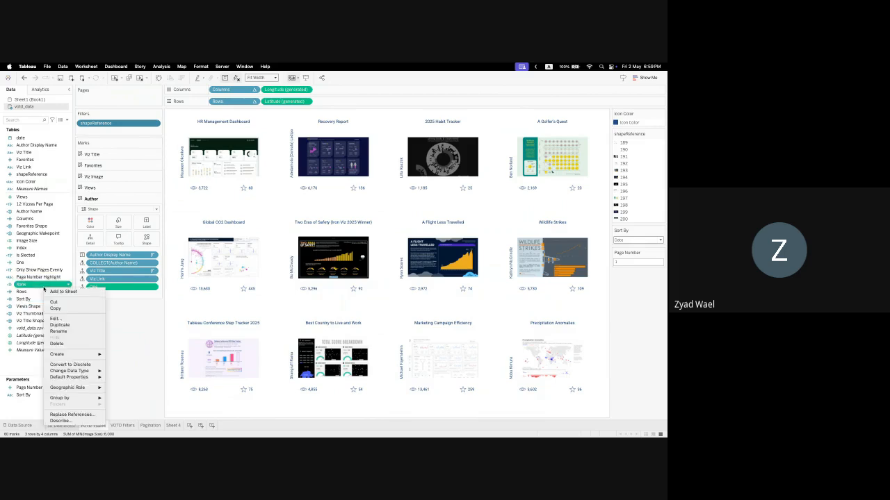
{"action": "left_click", "coordinate": [54, 318]}
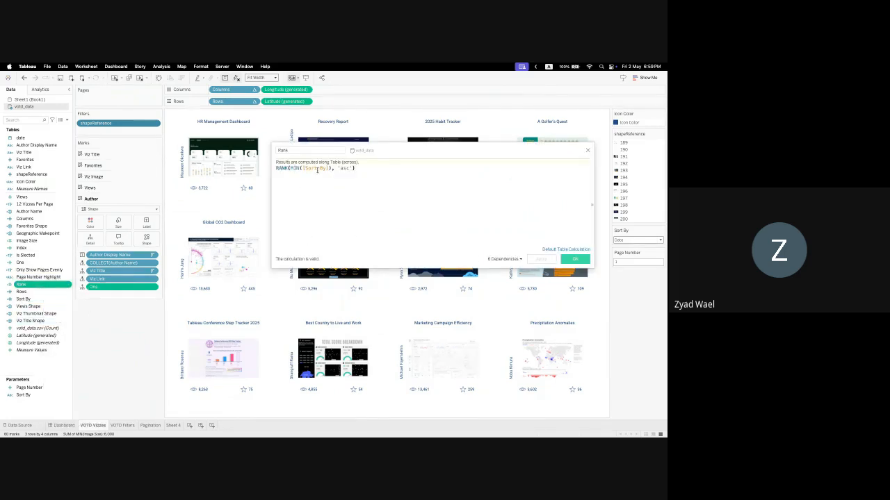
{"action": "left_click", "coordinate": [563, 259]}
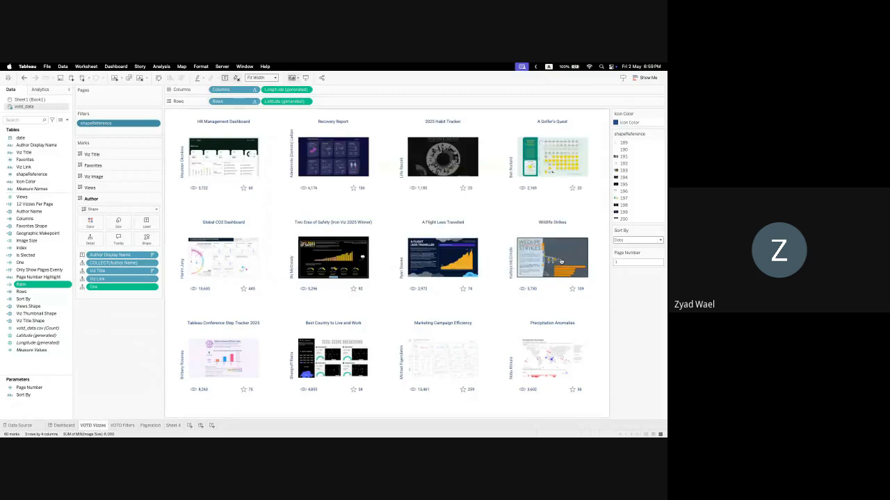
Step: Review the formula of the 12 Vizzes Per Page calculated field
{"action": "right_click", "coordinate": [25, 203]}
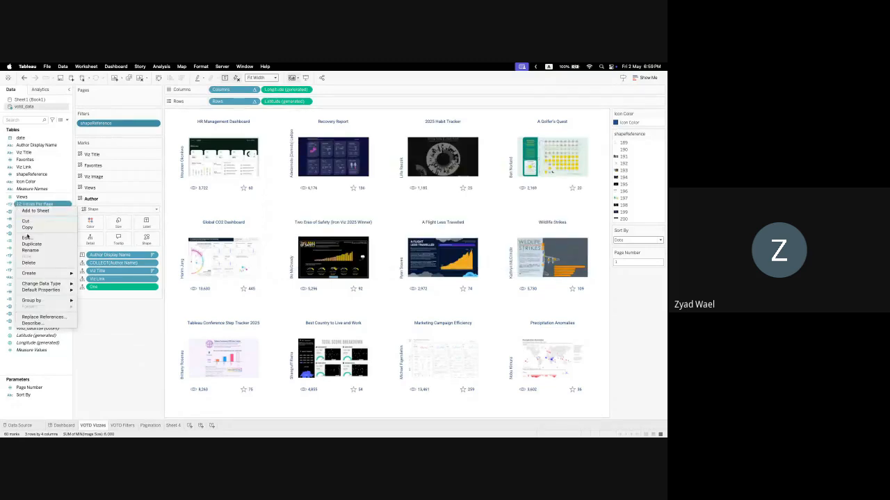
{"action": "left_click", "coordinate": [26, 238]}
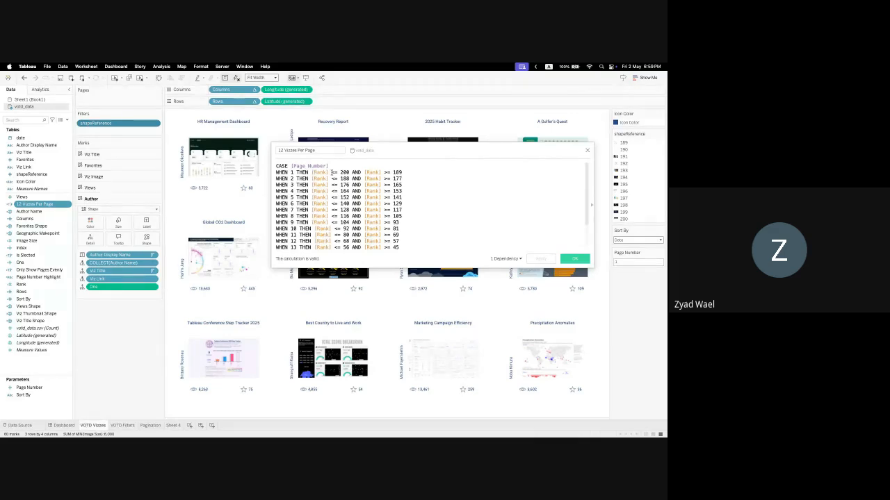
{"action": "left_click", "coordinate": [581, 259]}
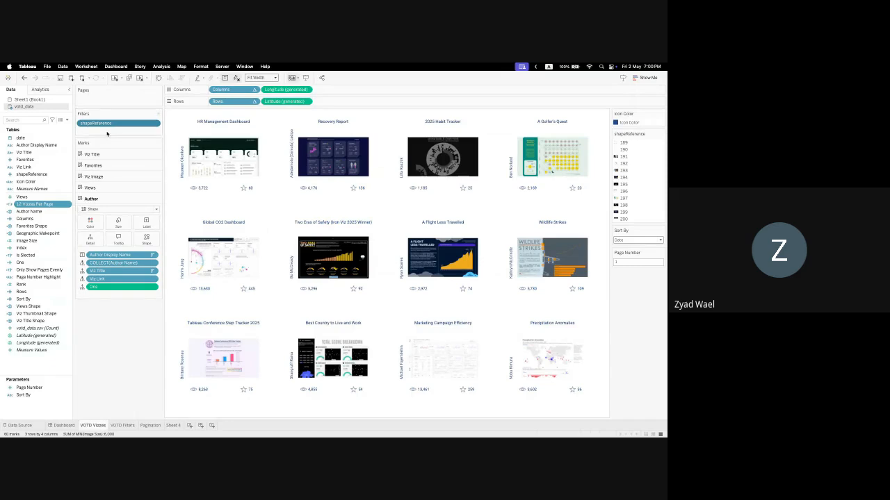
Step: Replace the shapeReference filter on VOTD Vizzes with 12 Vizzes Per Page set to True, and compare with the Sheet 4 table
{"action": "mouse_move", "coordinate": [107, 128]}
{"action": "left_mouse_down"}
{"action": "mouse_move", "coordinate": [107, 312]}
{"action": "mouse_move", "coordinate": [46, 206]}
{"action": "mouse_move", "coordinate": [90, 123]}
{"action": "mouse_move", "coordinate": [91, 131]}
{"action": "left_mouse_up"}
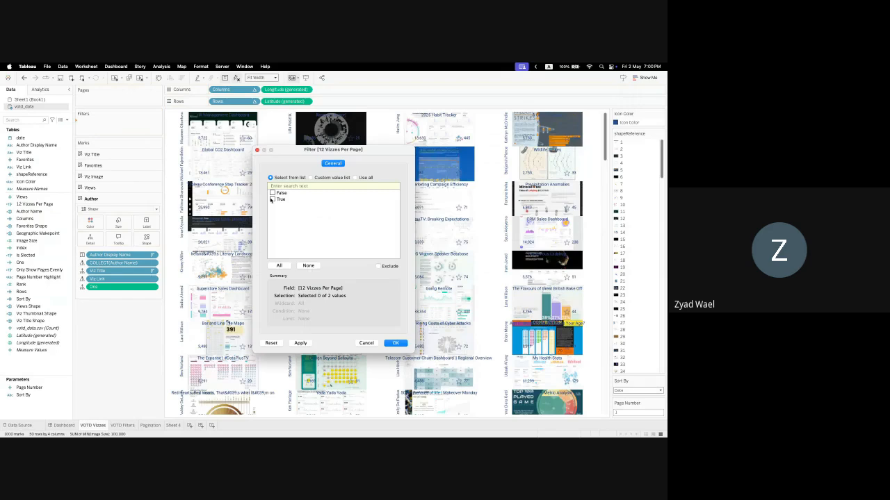
{"action": "left_click", "coordinate": [389, 343]}
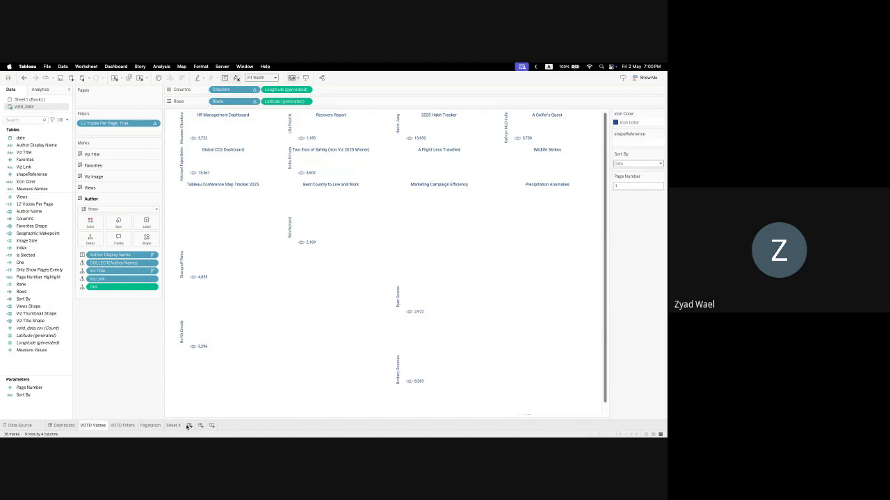
{"action": "mouse_move", "coordinate": [181, 426]}
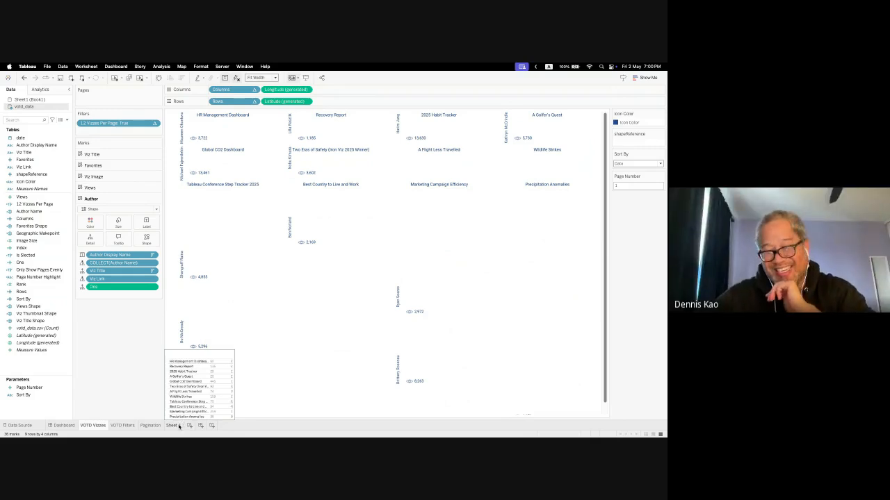
{"action": "left_click", "coordinate": [179, 426]}
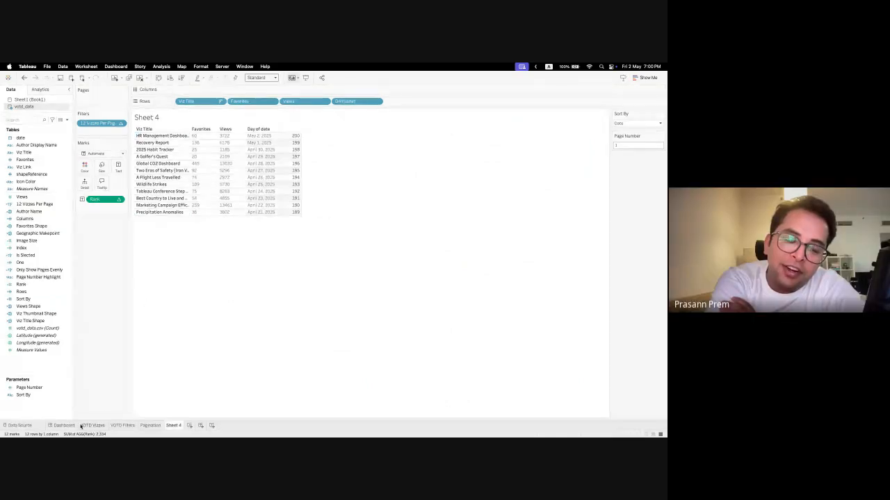
{"action": "mouse_move", "coordinate": [81, 426]}
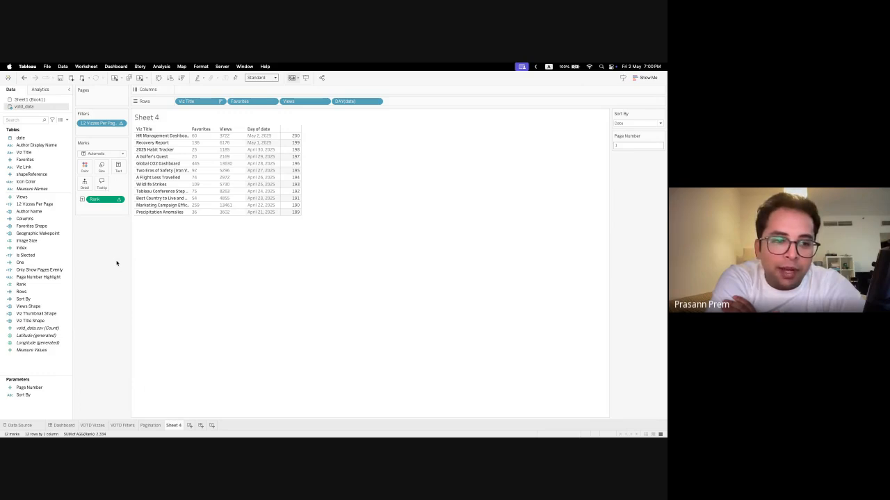
Step: Remove the 12 Vizzes Per Page filter from VOTD Vizzes, and undo the filter changes back to the shapeReference filter
{"action": "left_click", "coordinate": [87, 426]}
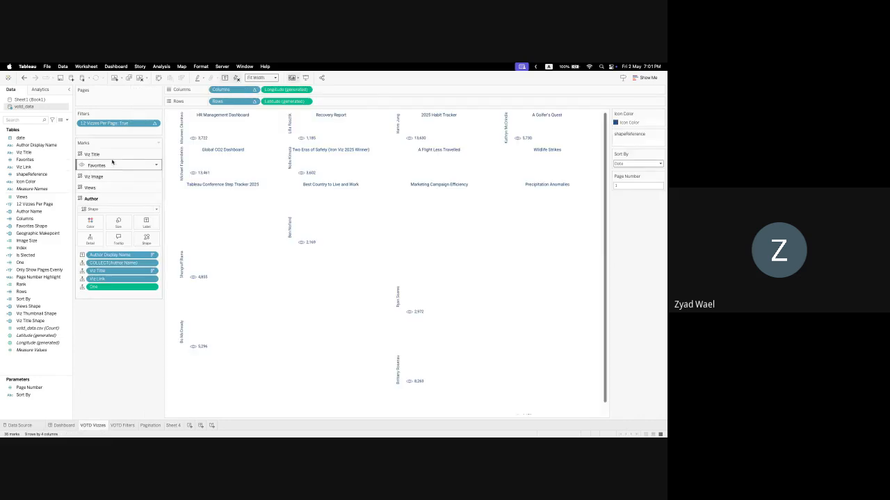
{"action": "left_click_drag", "start_coordinate": [105, 123], "coordinate": [98, 338]}
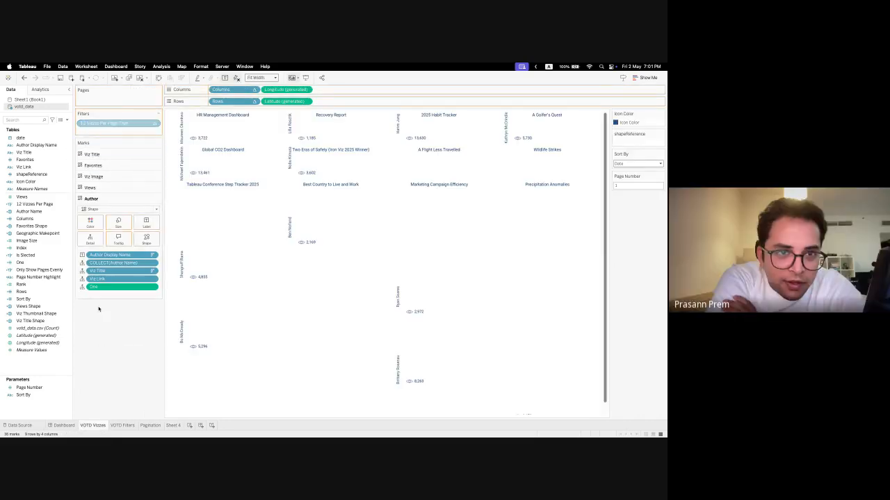
{"action": "left_click", "coordinate": [23, 78]}
{"action": "left_click", "coordinate": [23, 78]}
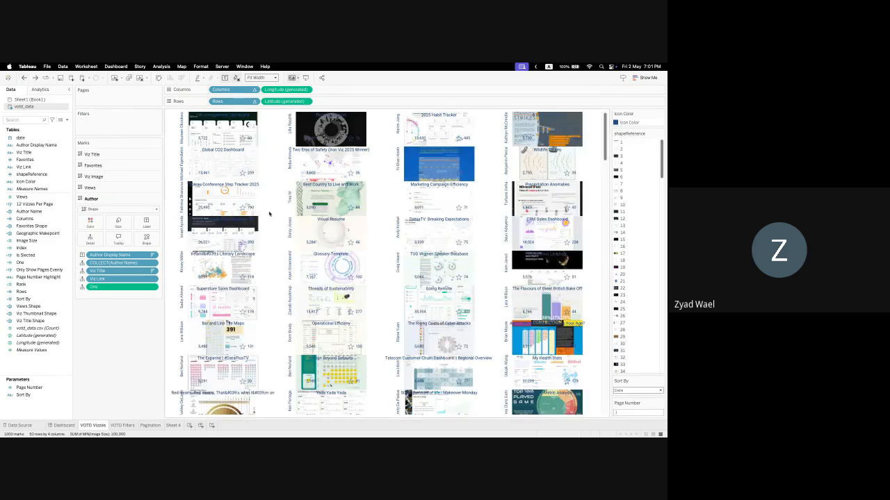
{"action": "left_click", "coordinate": [24, 78]}
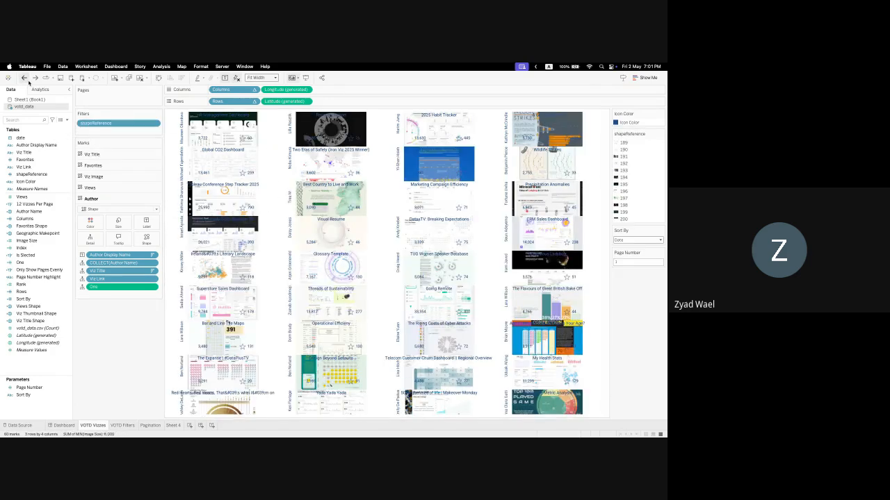
{"action": "left_click", "coordinate": [24, 78]}
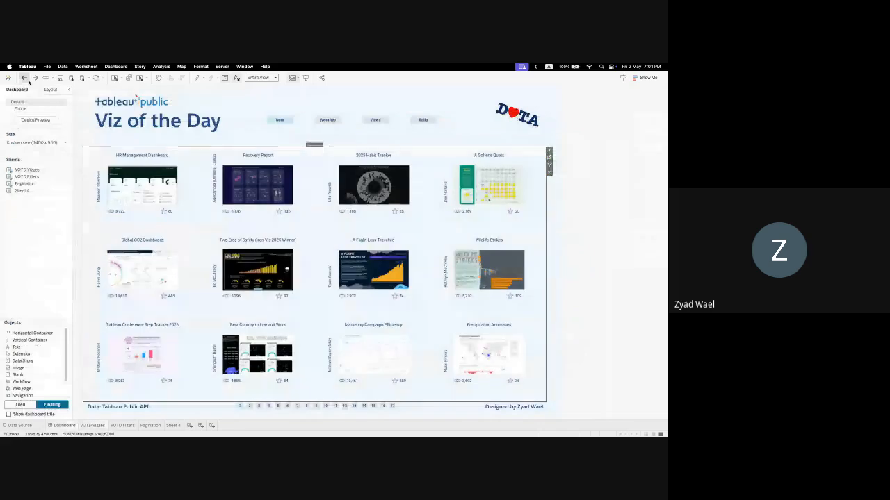
{"action": "left_click", "coordinate": [34, 78]}
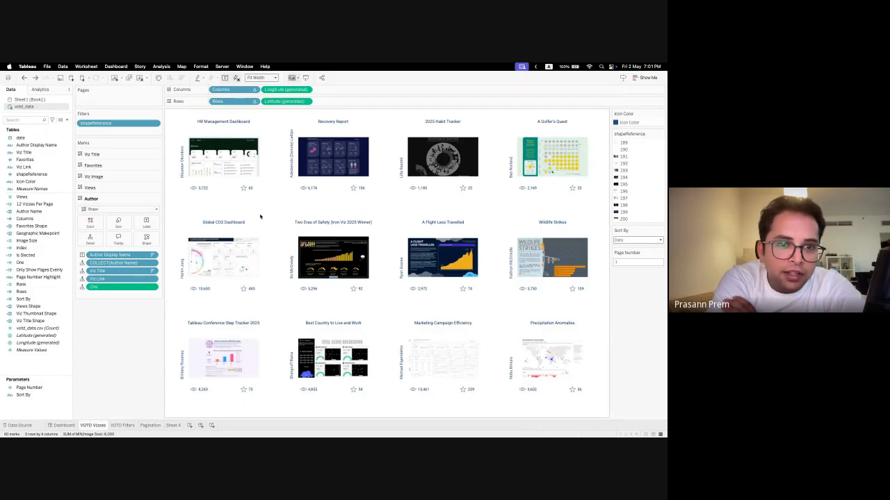
Step: Try filtering VOTD Vizzes by 12 Vizzes Per Page set to True in place of shapeReference, and check the filter's table calculation details
{"action": "left_click", "coordinate": [64, 425]}
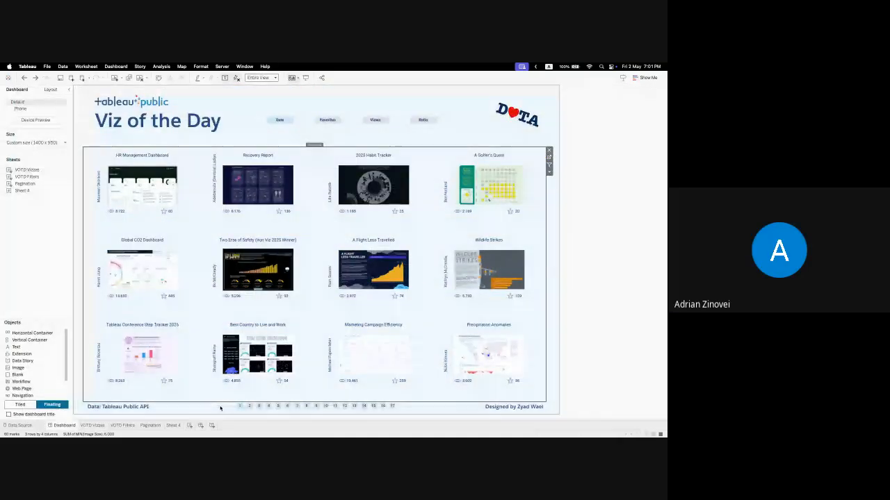
{"action": "left_click", "coordinate": [85, 425]}
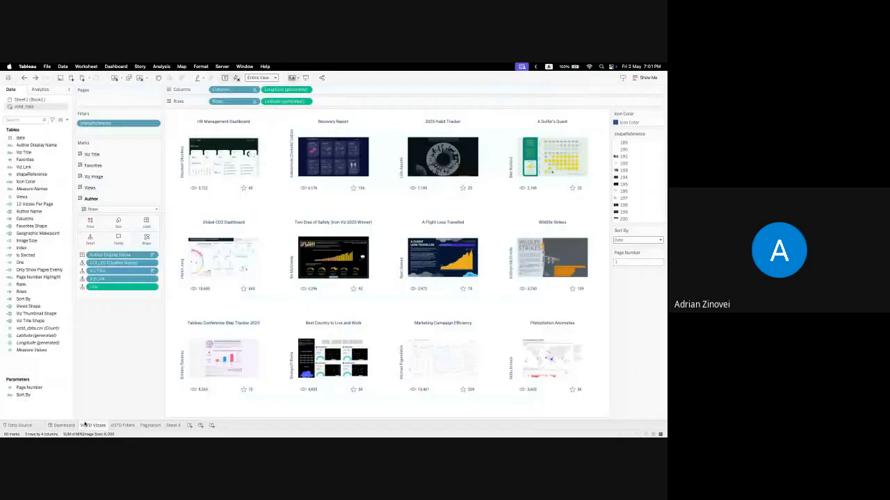
{"action": "left_click_drag", "start_coordinate": [35, 204], "coordinate": [106, 132]}
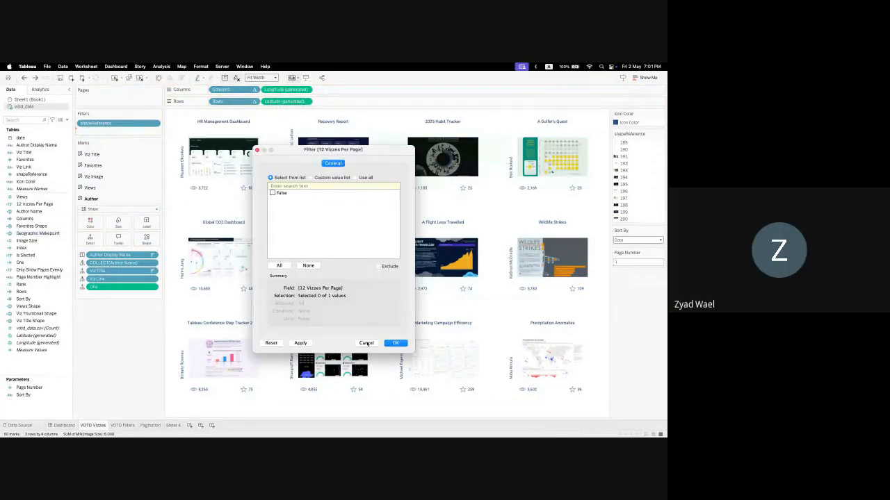
{"action": "left_click", "coordinate": [366, 343]}
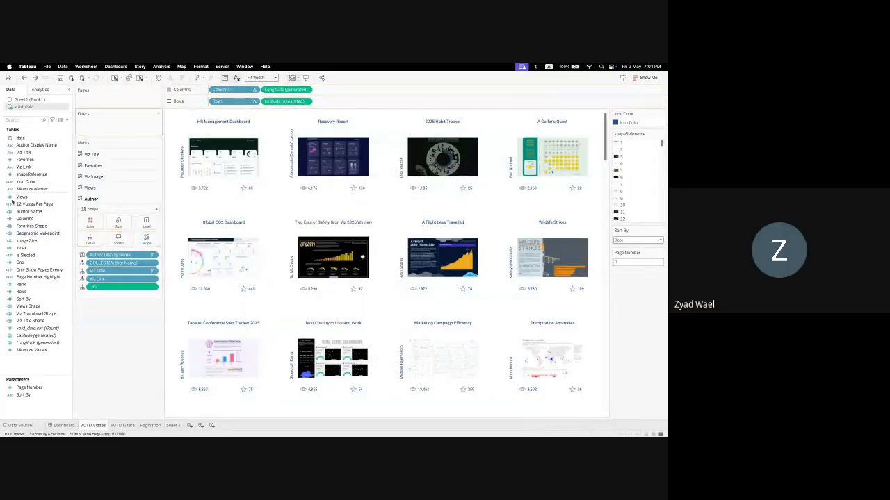
{"action": "left_click_drag", "start_coordinate": [21, 204], "coordinate": [149, 129]}
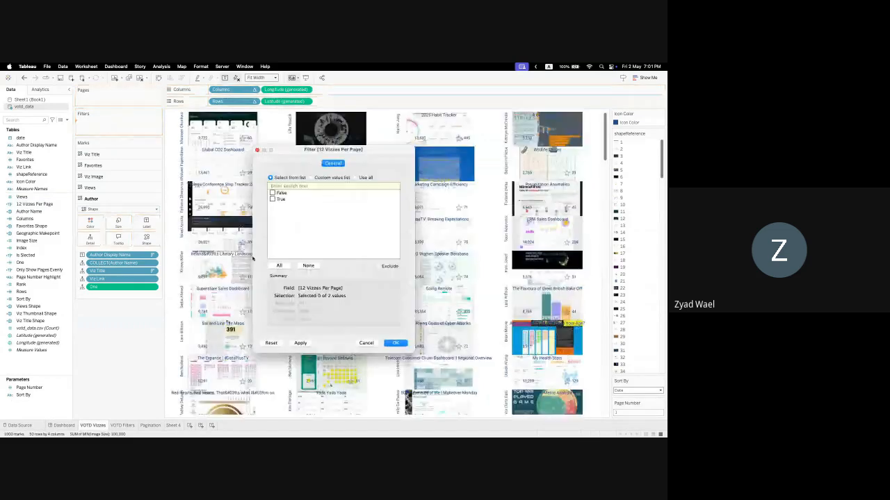
{"action": "left_click", "coordinate": [395, 343]}
{"action": "right_click", "coordinate": [149, 125]}
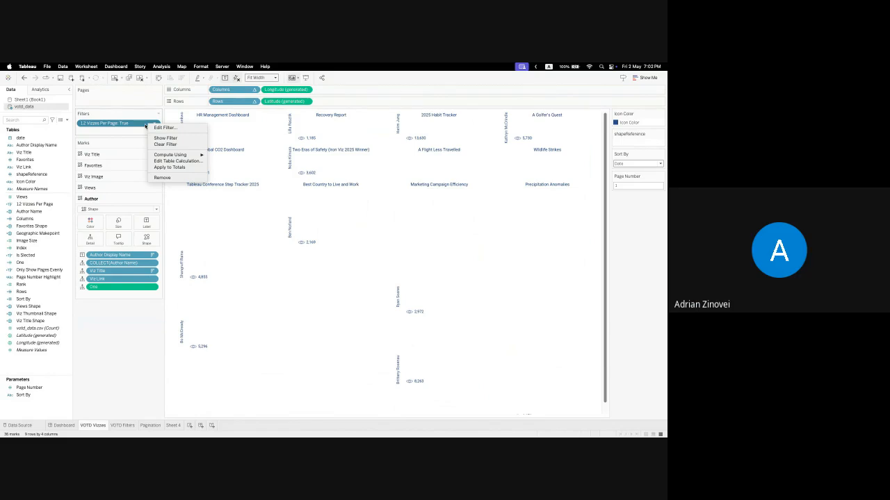
{"action": "left_click", "coordinate": [145, 125]}
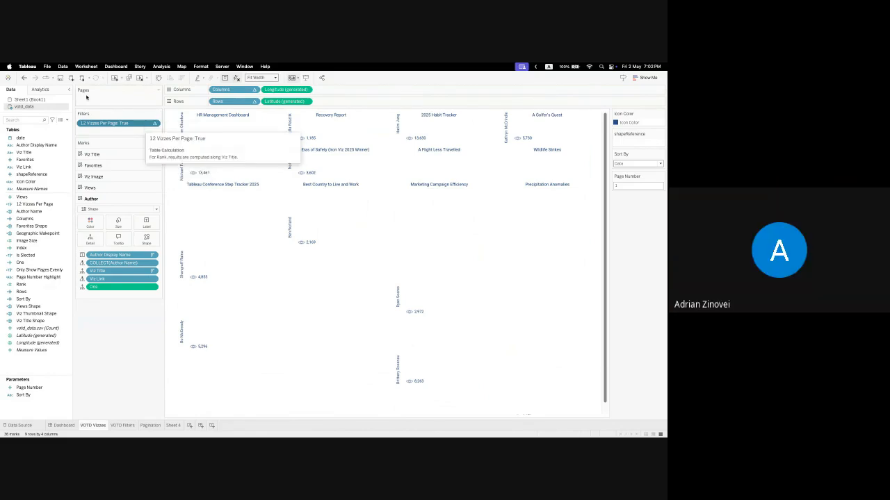
Step: Undo the filter replacement on VOTD Vizzes to restore the shapeReference filter
{"action": "left_click", "coordinate": [28, 79]}
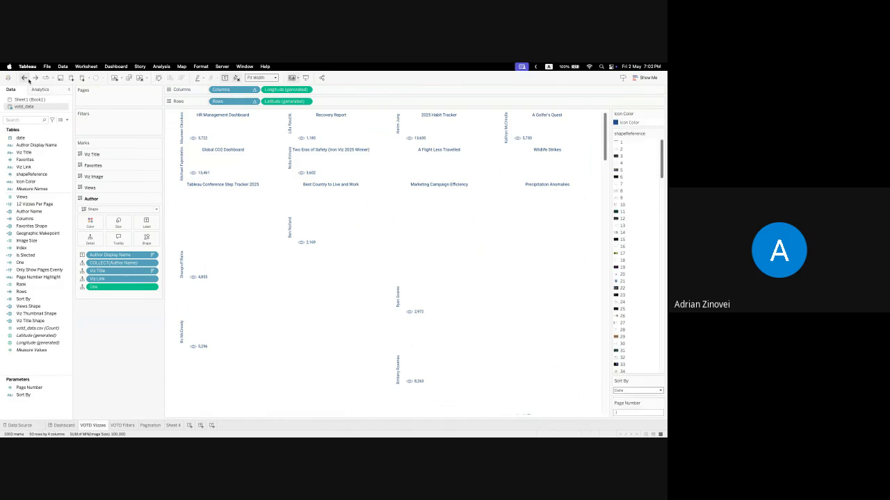
{"action": "left_click", "coordinate": [28, 80]}
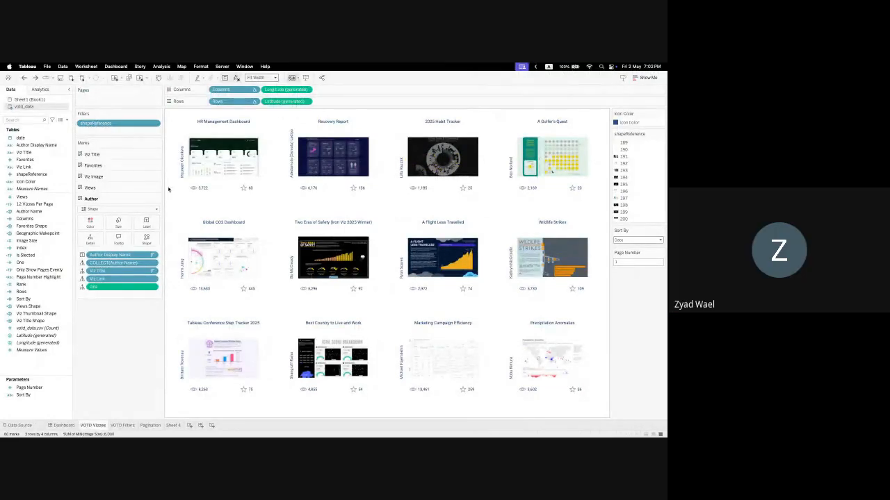
Step: Switch to the Google Meet call in the Arc browser and stop presenting the screen
{"action": "key", "text": "ctrl+Right"}
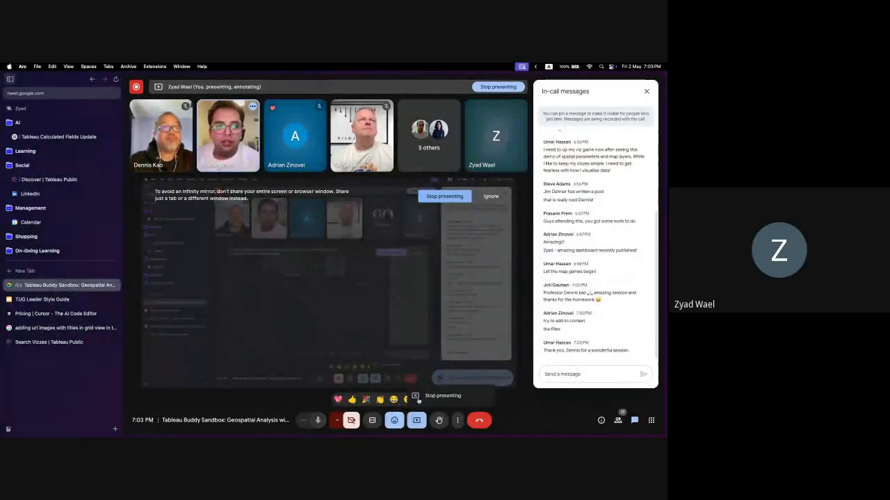
{"action": "left_click", "coordinate": [416, 419]}
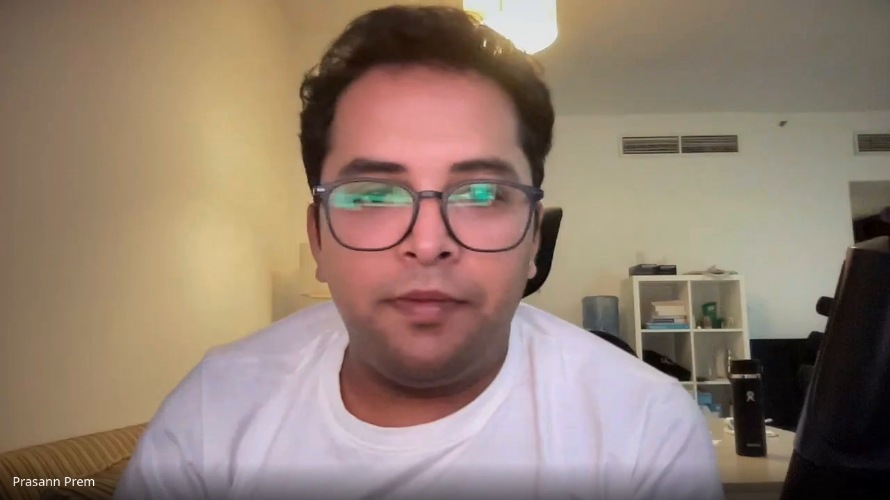